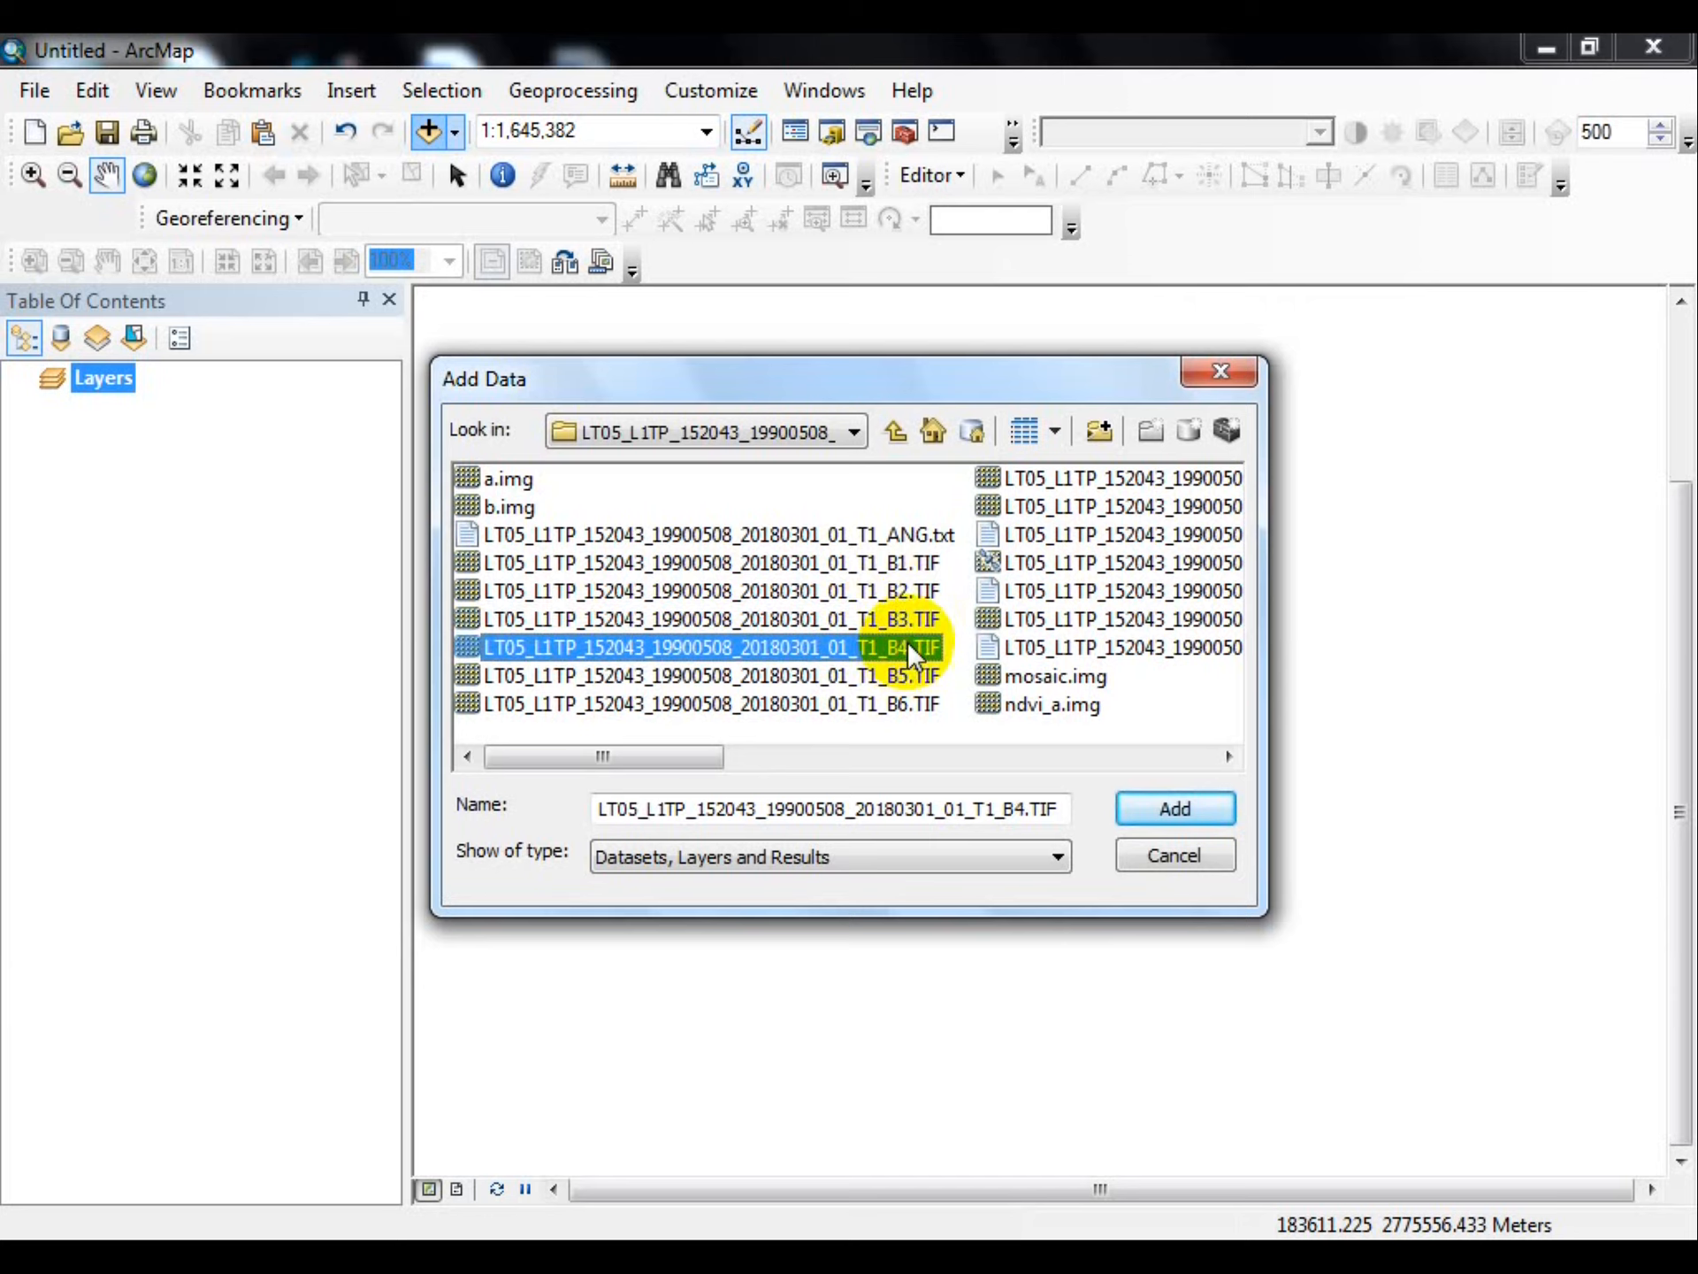
# Add the 1990 Landsat 5 rasters LT05_L1TP_152043_19900508_20180301_01_T1_B4.TIF and B3.TIF to the map without building pyramids
pyautogui.click(910, 637)
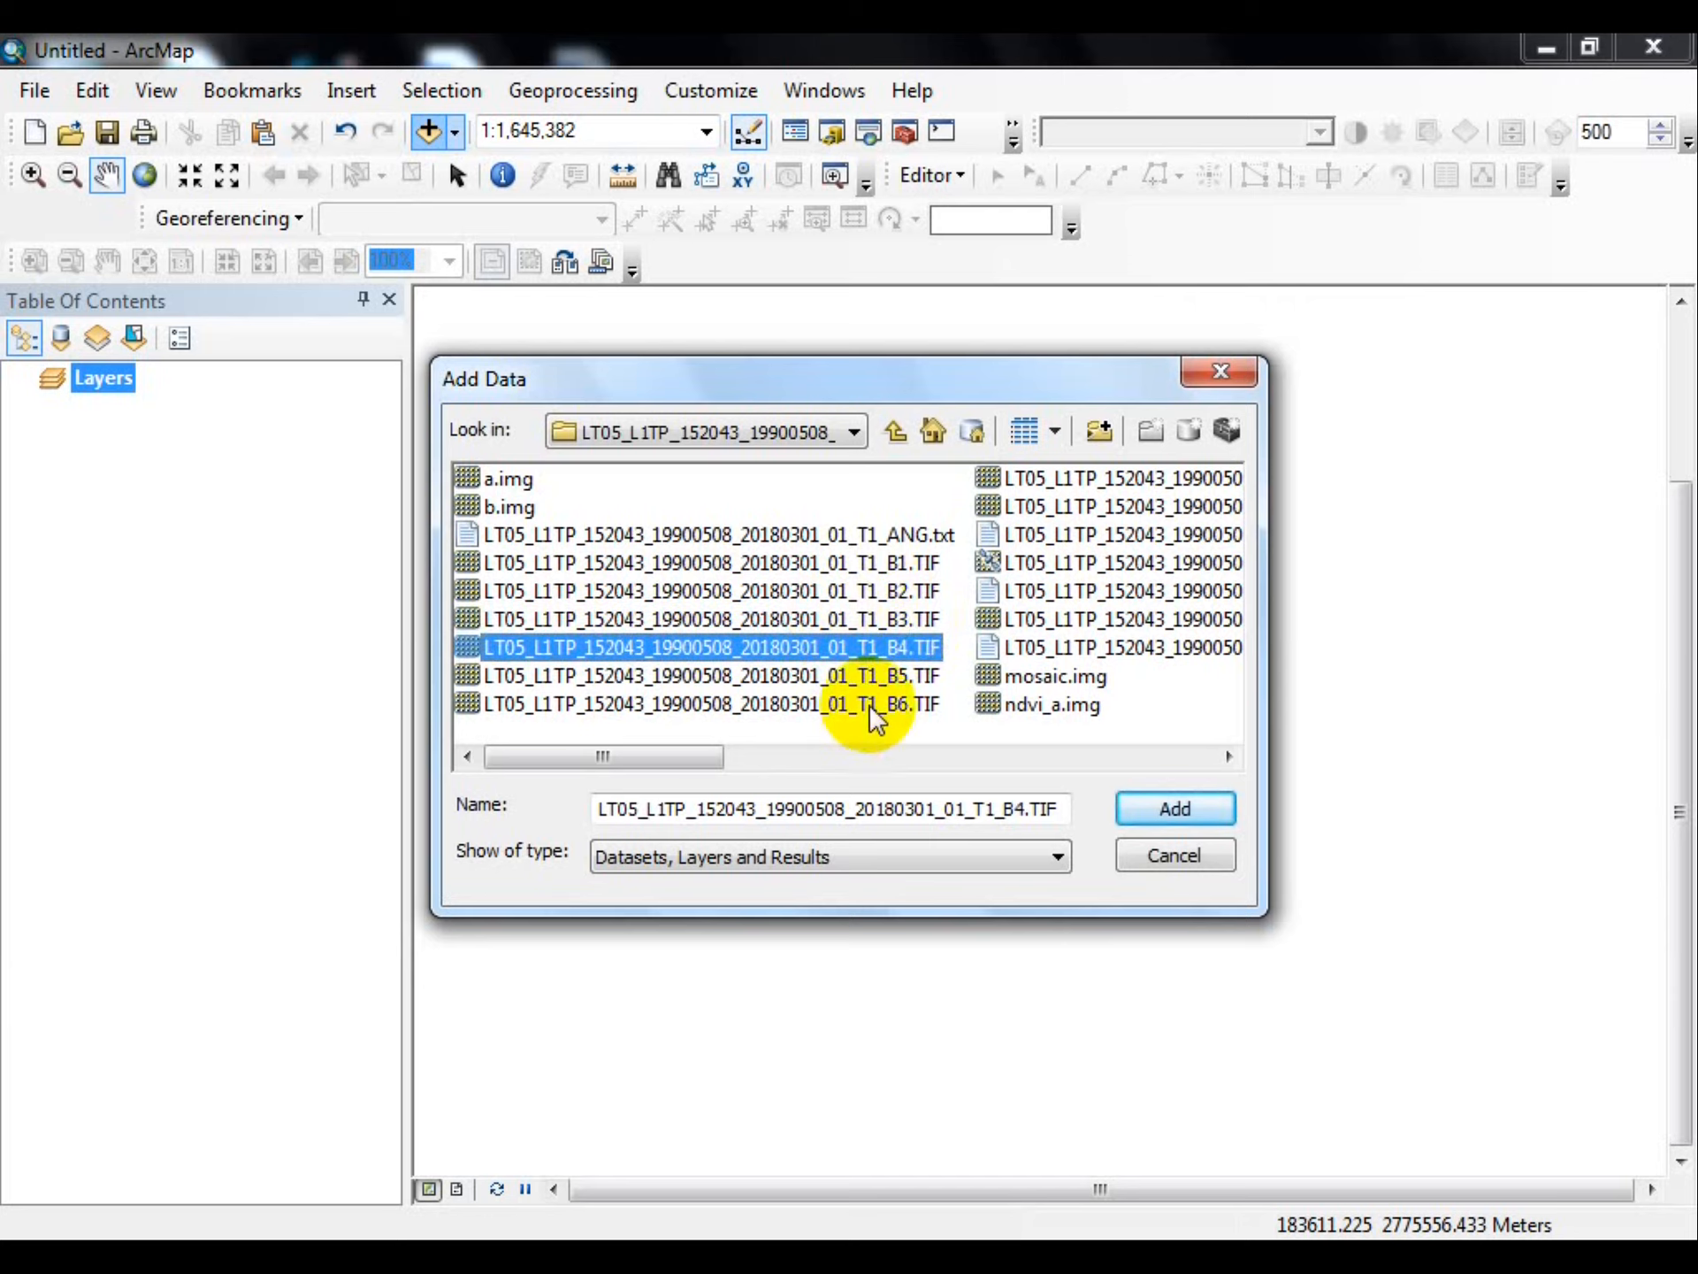
pyautogui.keyDown('ctrl'); pyautogui.click(884, 619); pyautogui.keyUp('ctrl')
pyautogui.click(1160, 810)
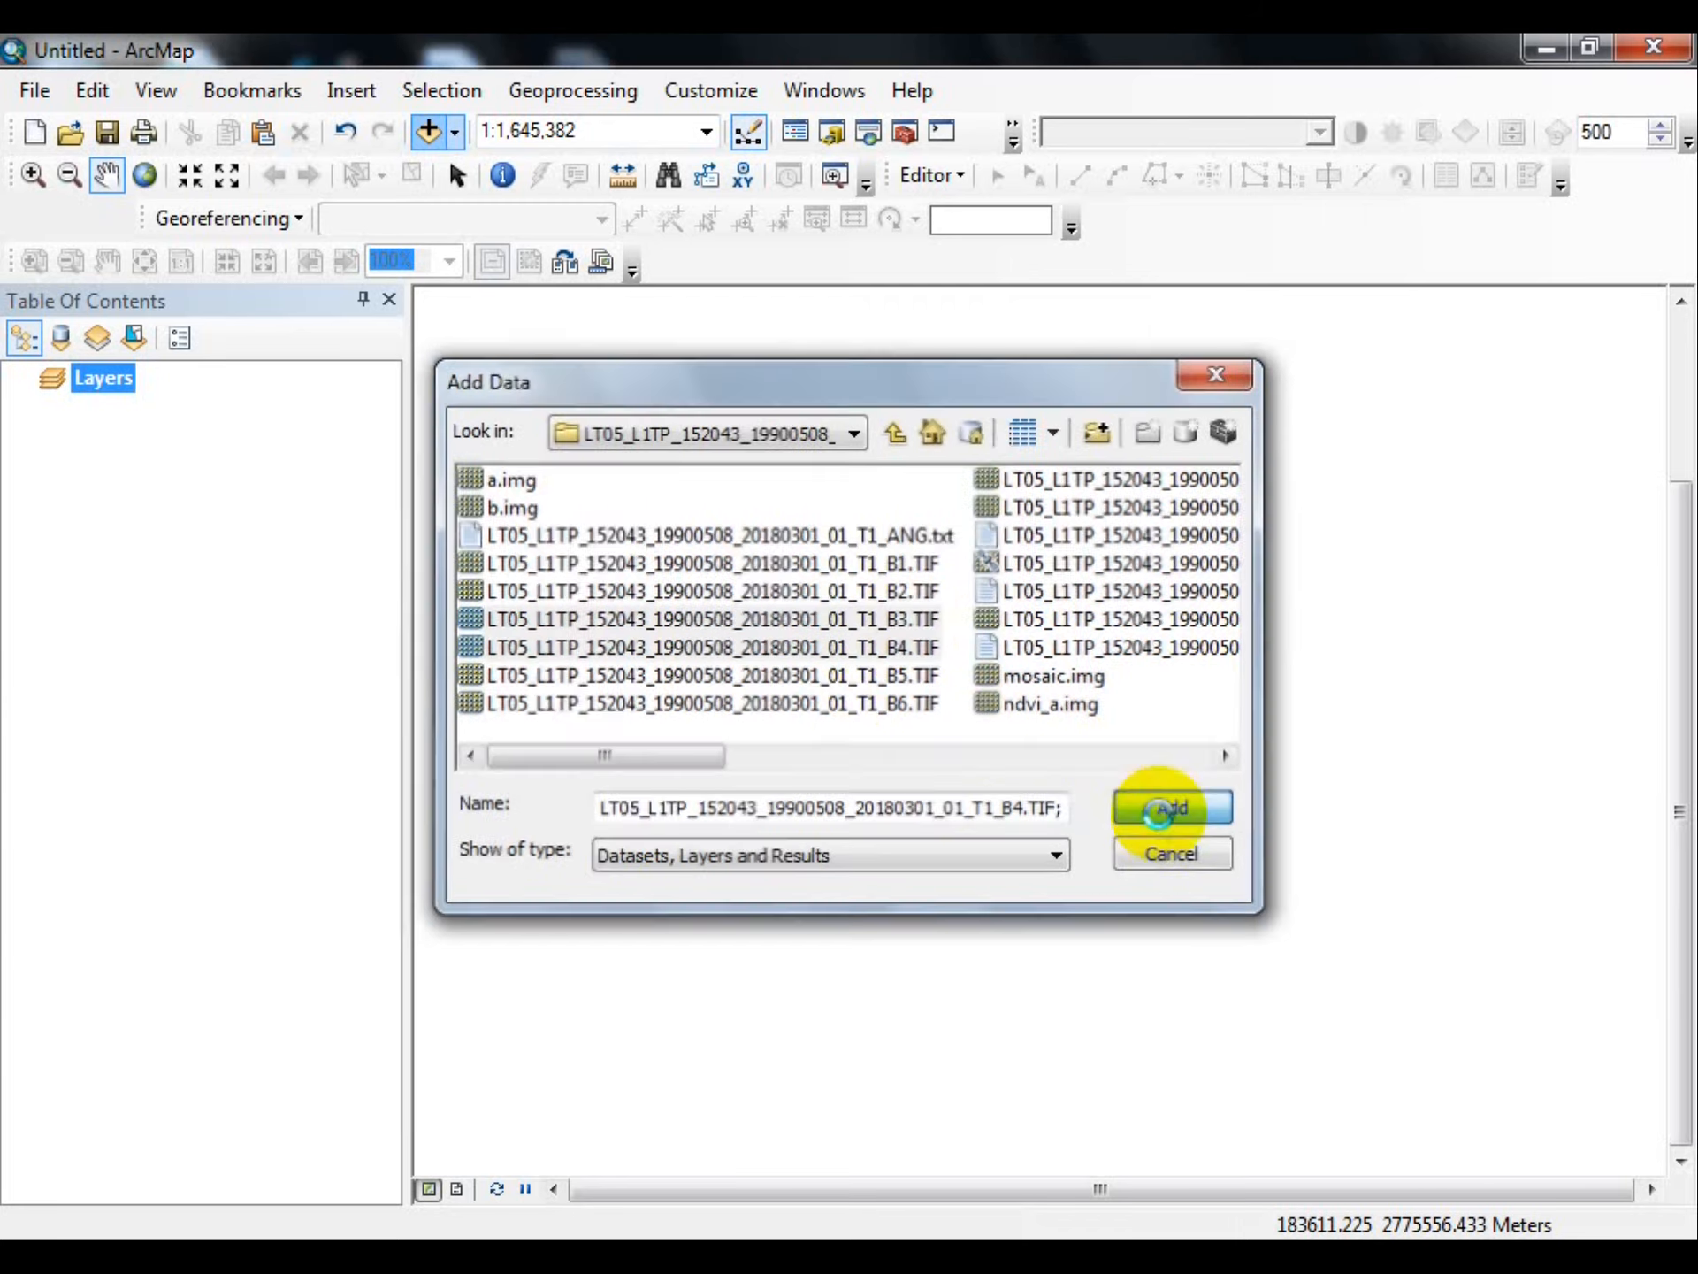
pyautogui.click(963, 606)
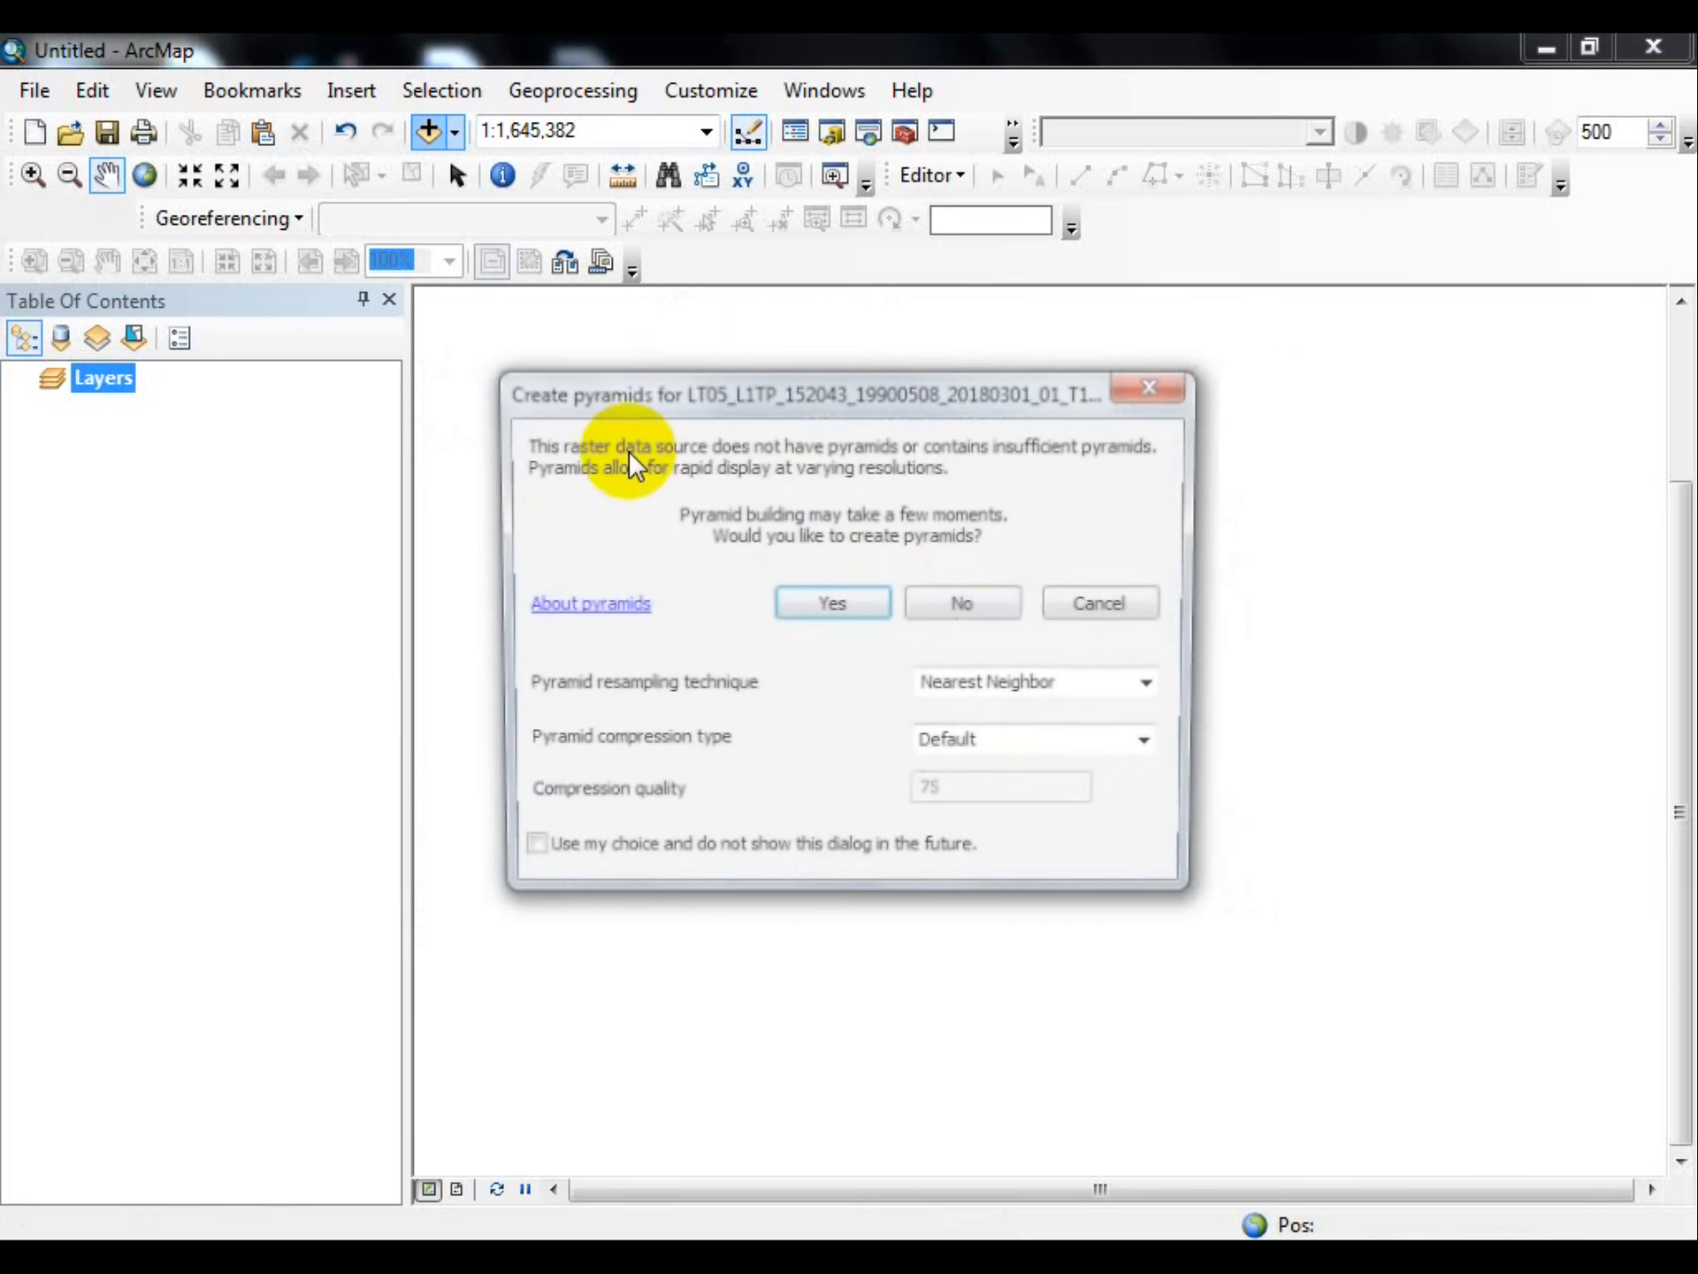
pyautogui.click(972, 603)
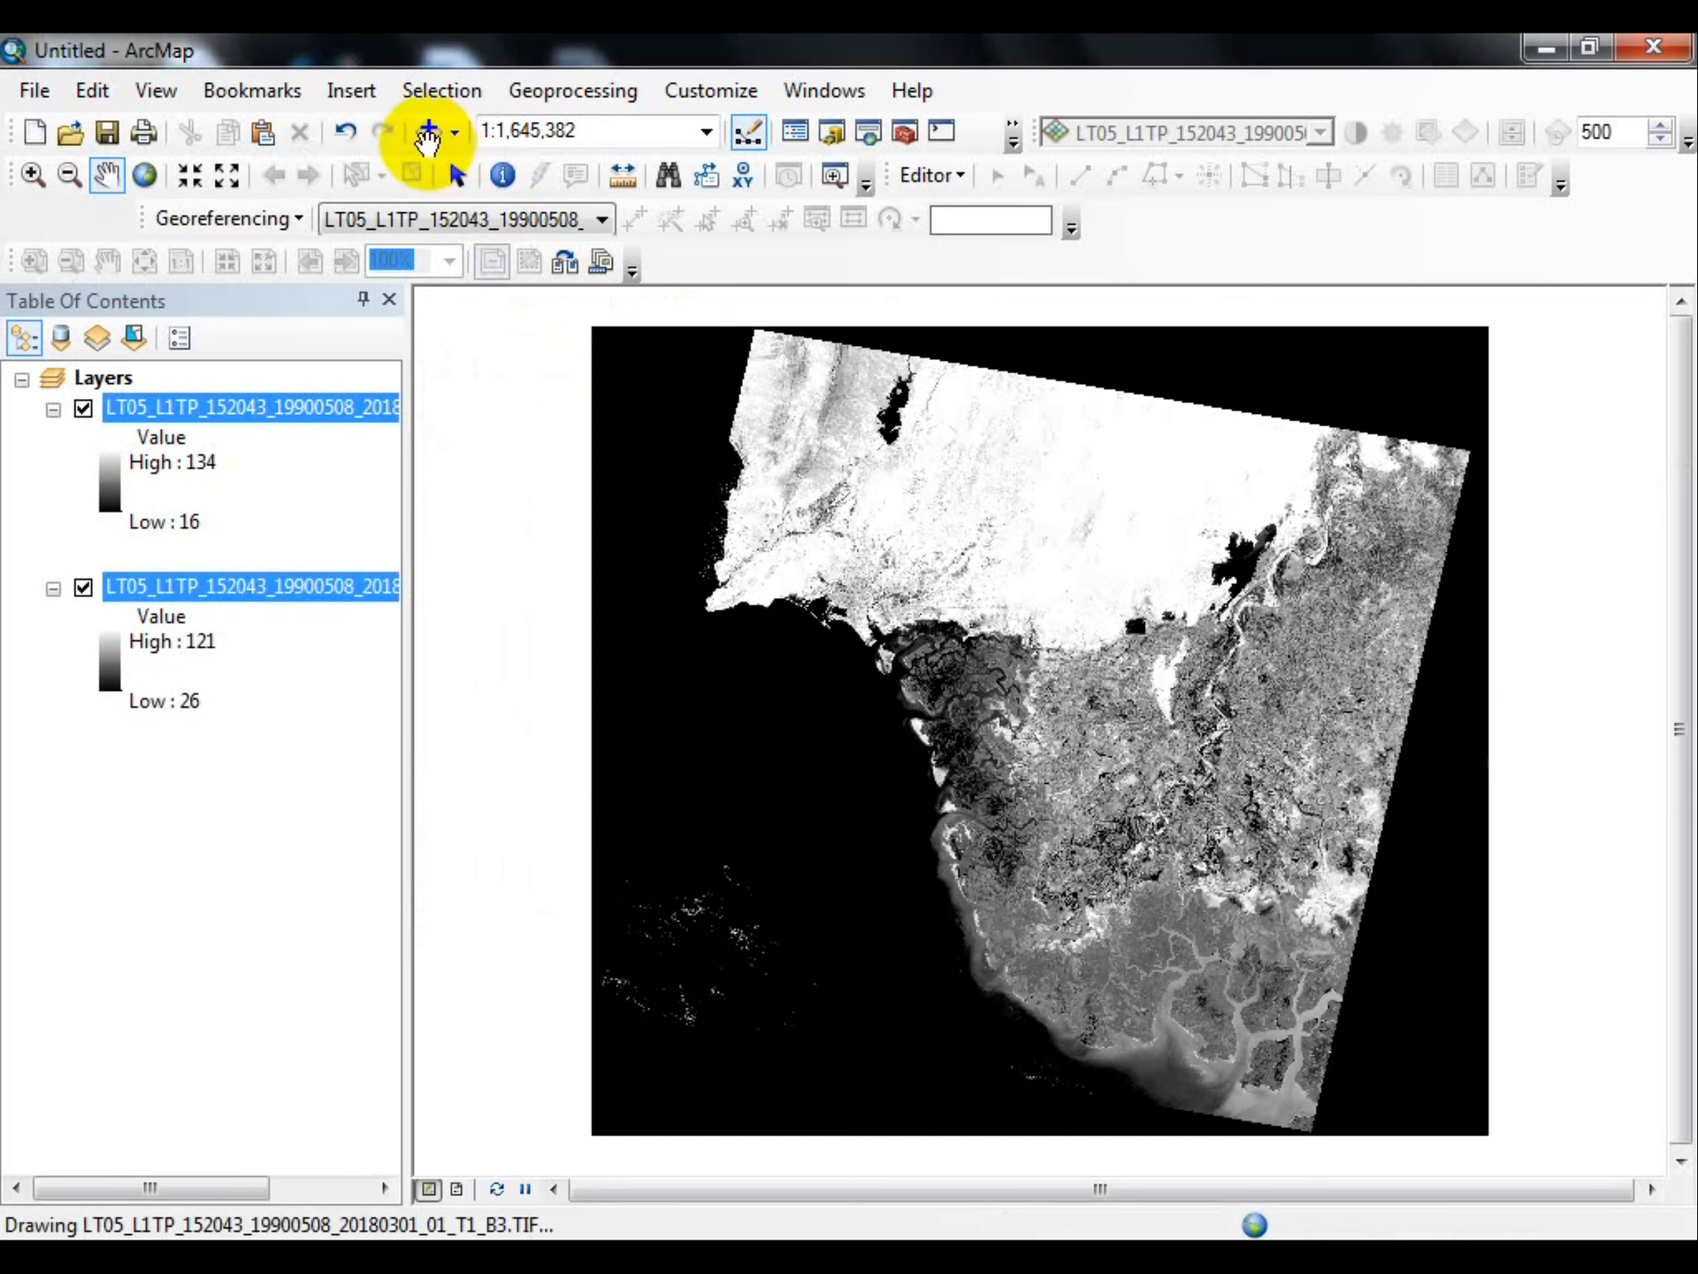
# Add bands B4.TIF and B5.TIF from the G:\LC08_L1TP_152043_20171228_20180103_01_T1 folder to the map without building pyramids
pyautogui.click(428, 133)
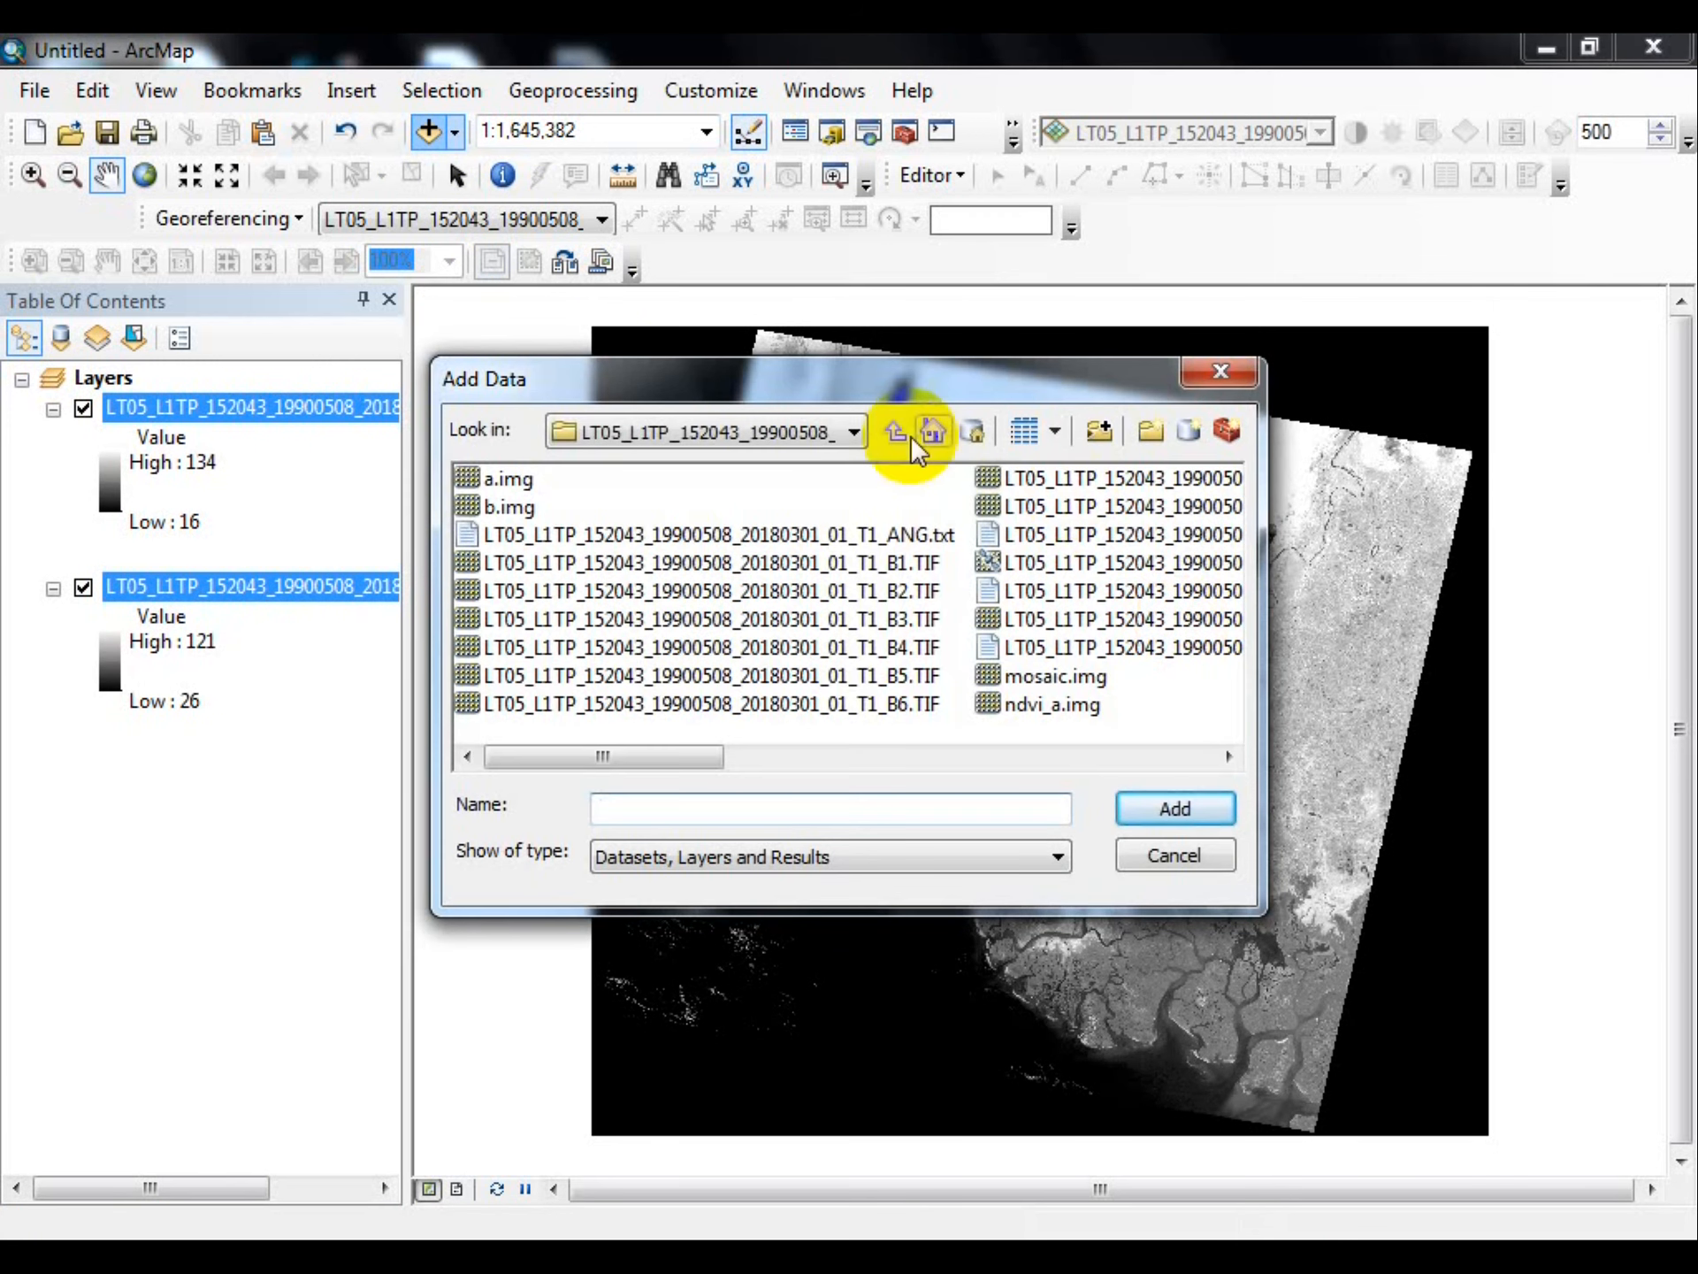
pyautogui.click(895, 431)
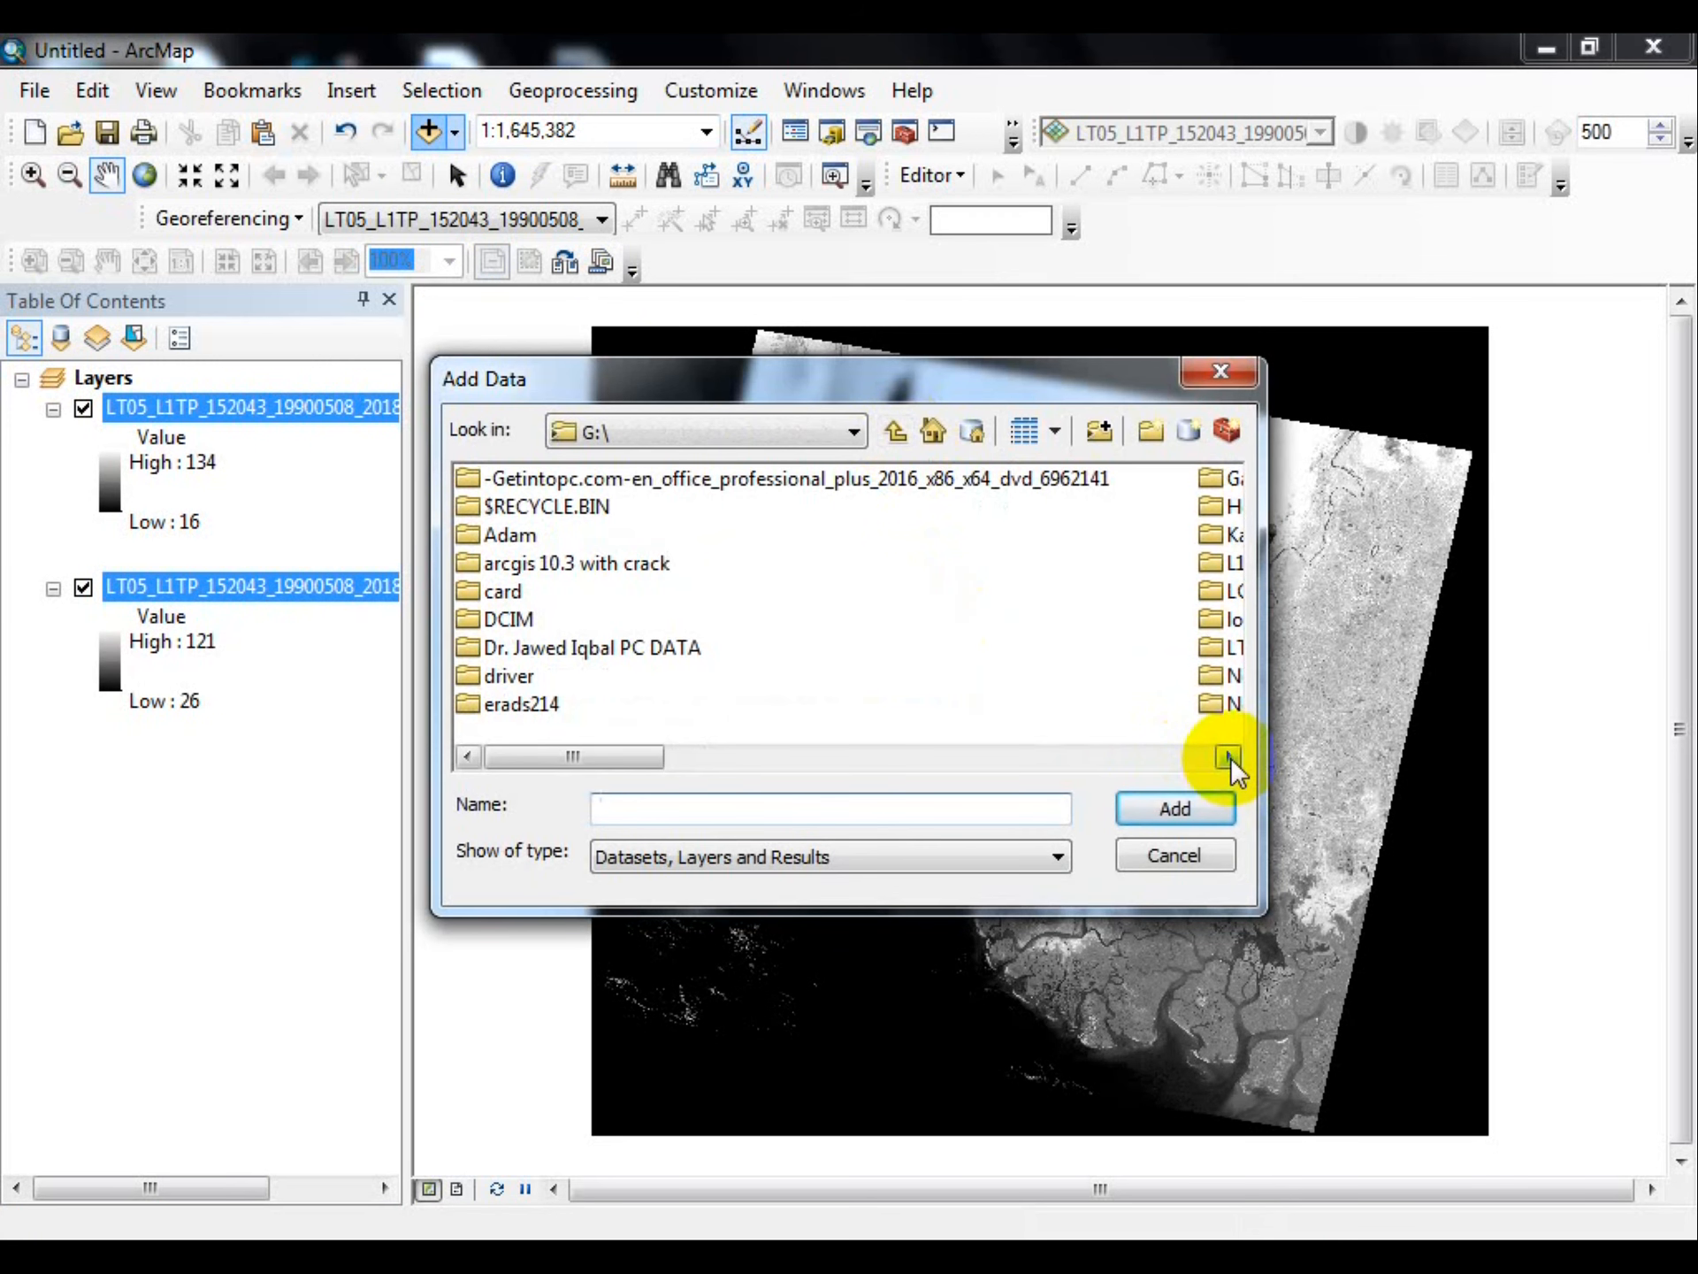
pyautogui.click(1229, 757)
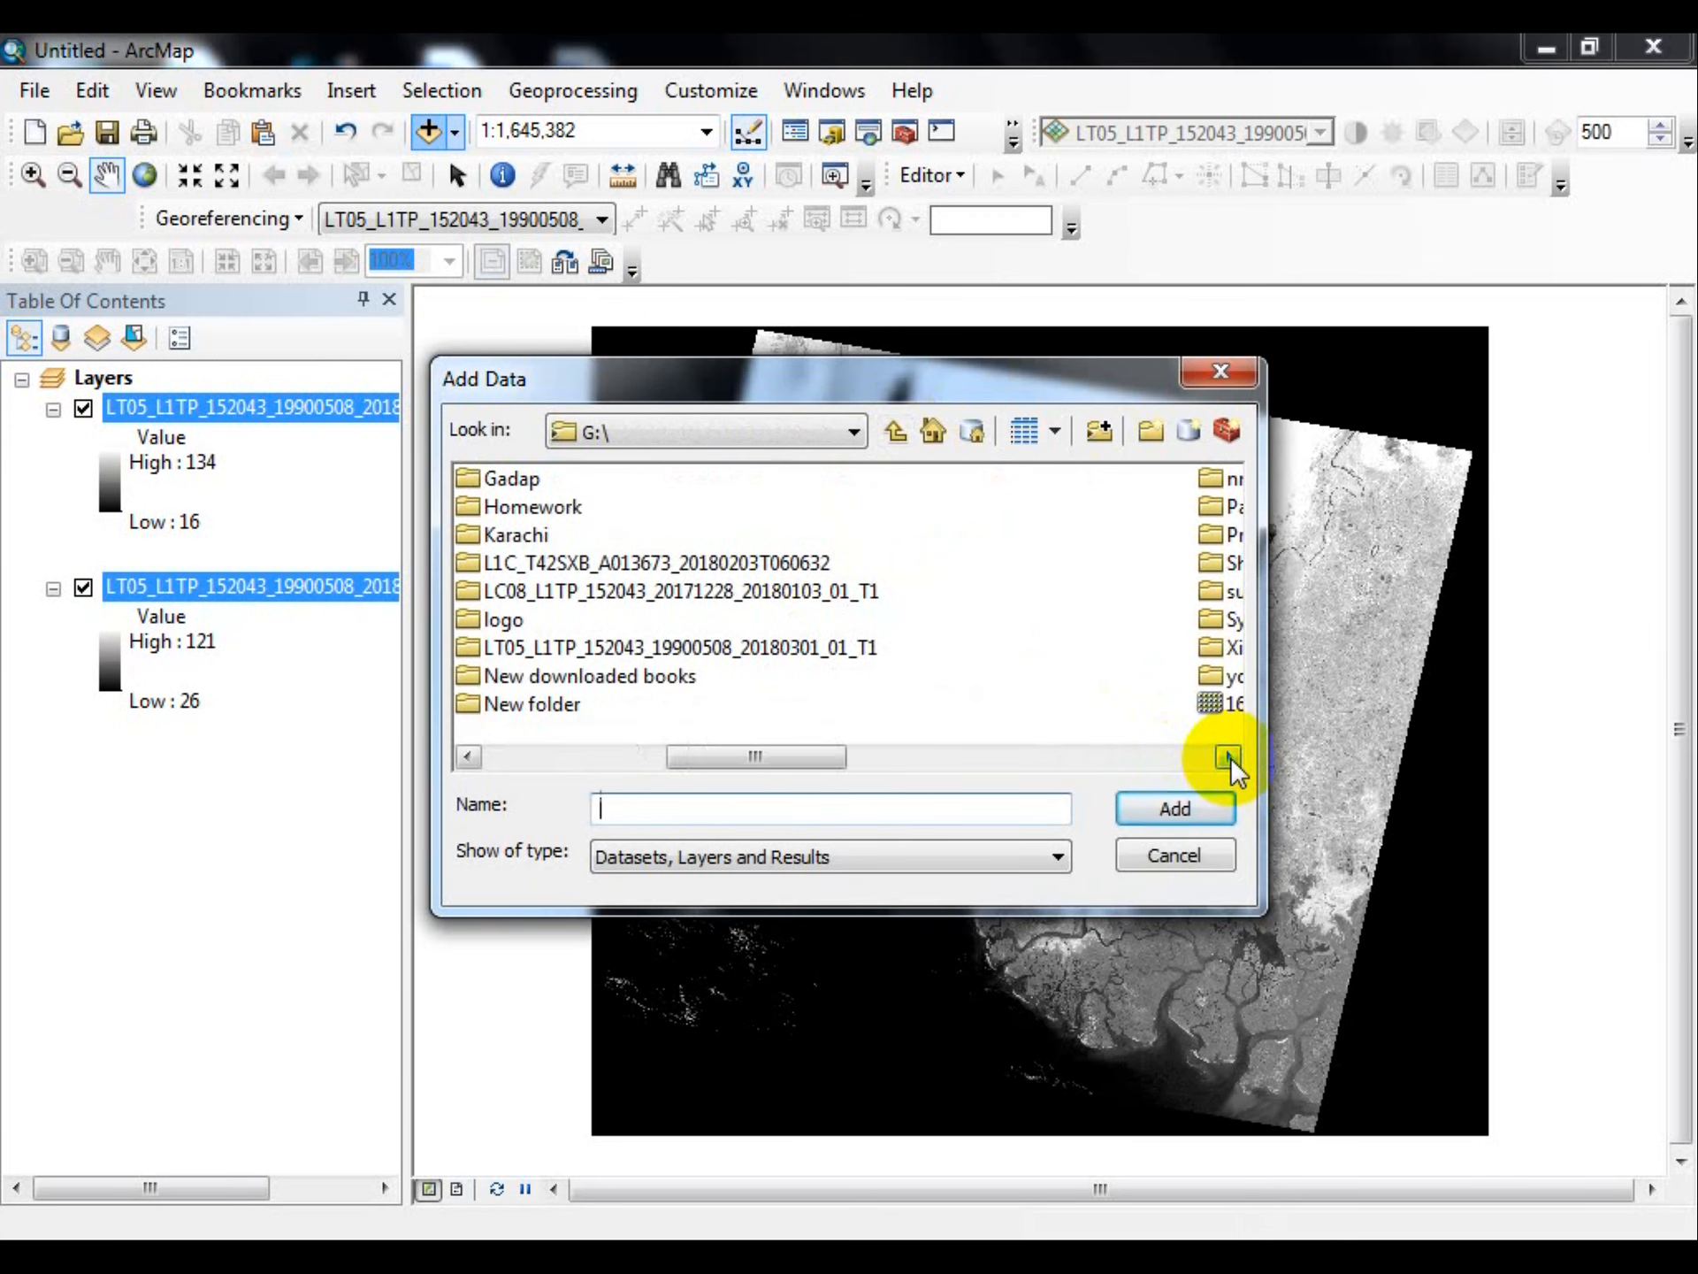
pyautogui.doubleClick(548, 593)
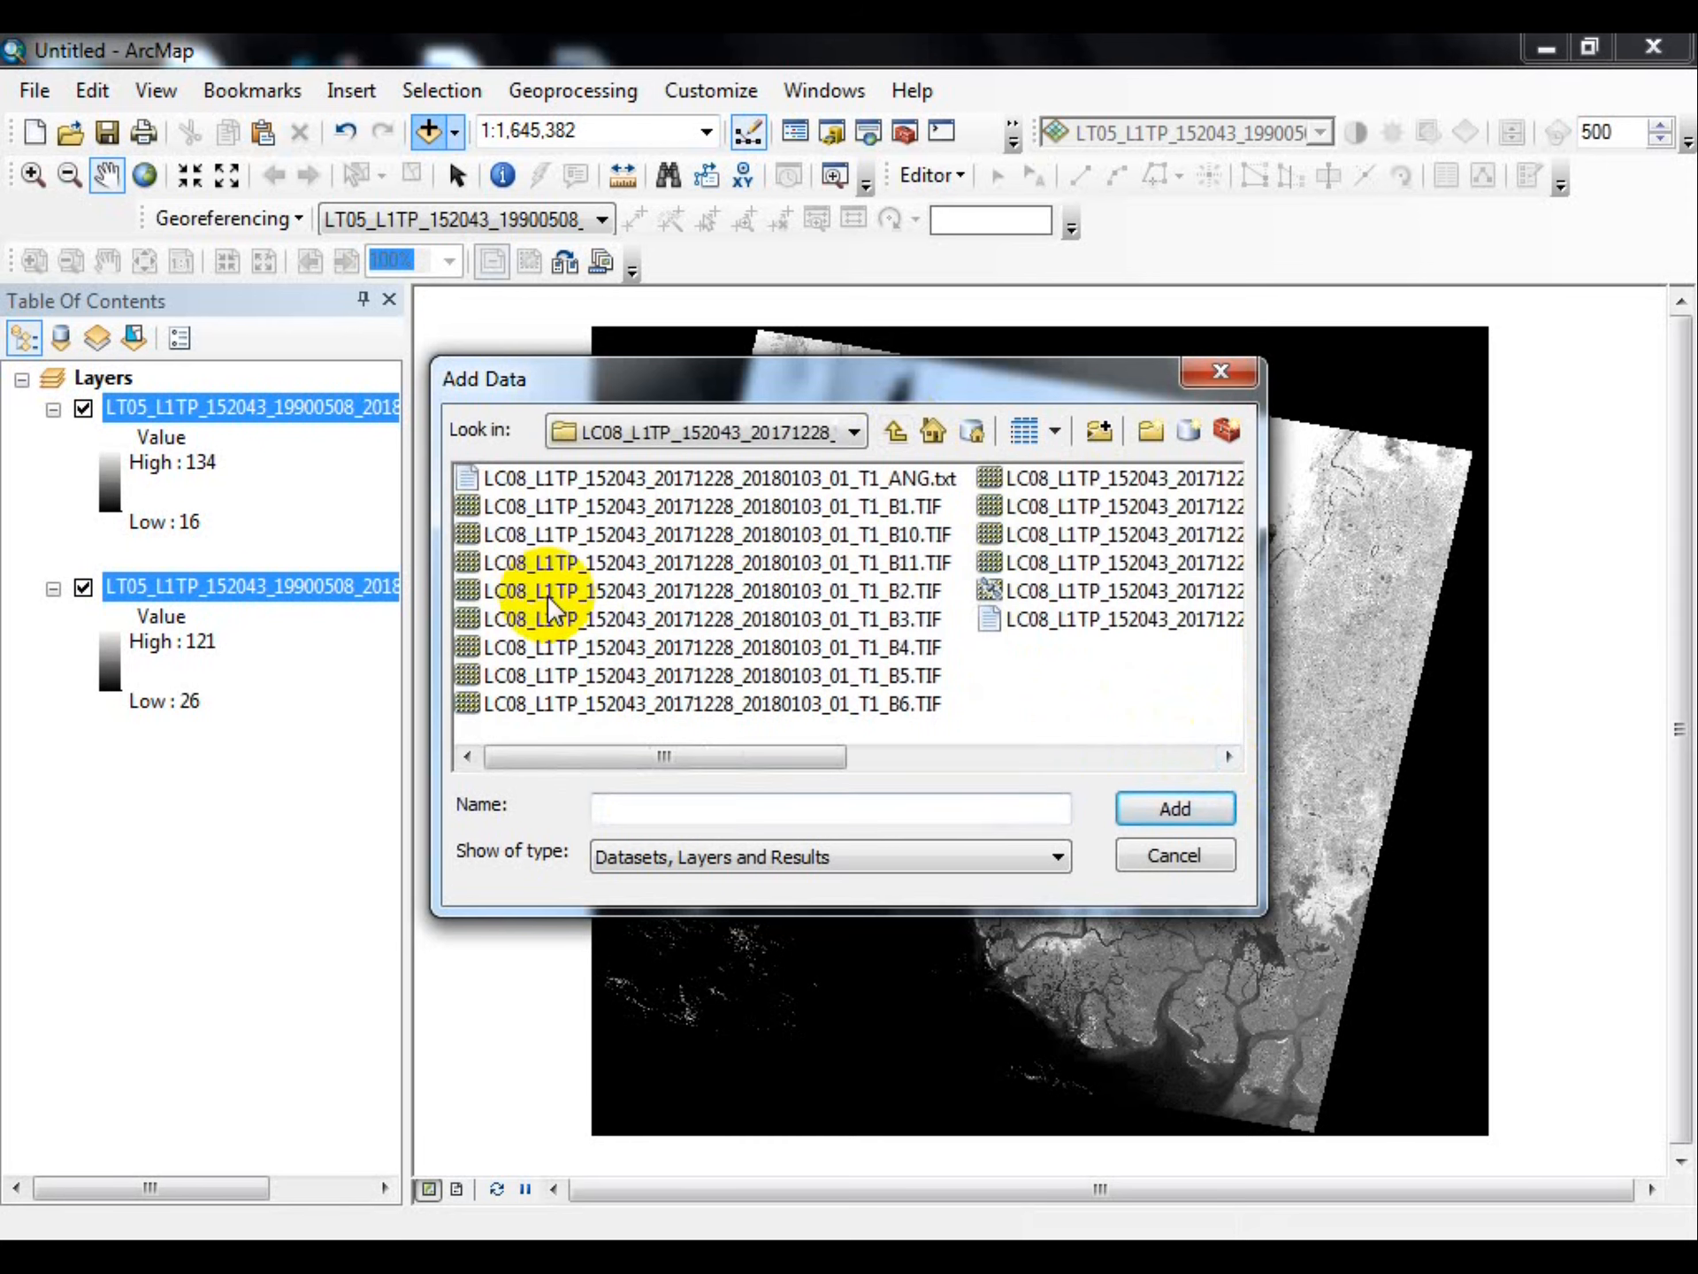
pyautogui.click(920, 648)
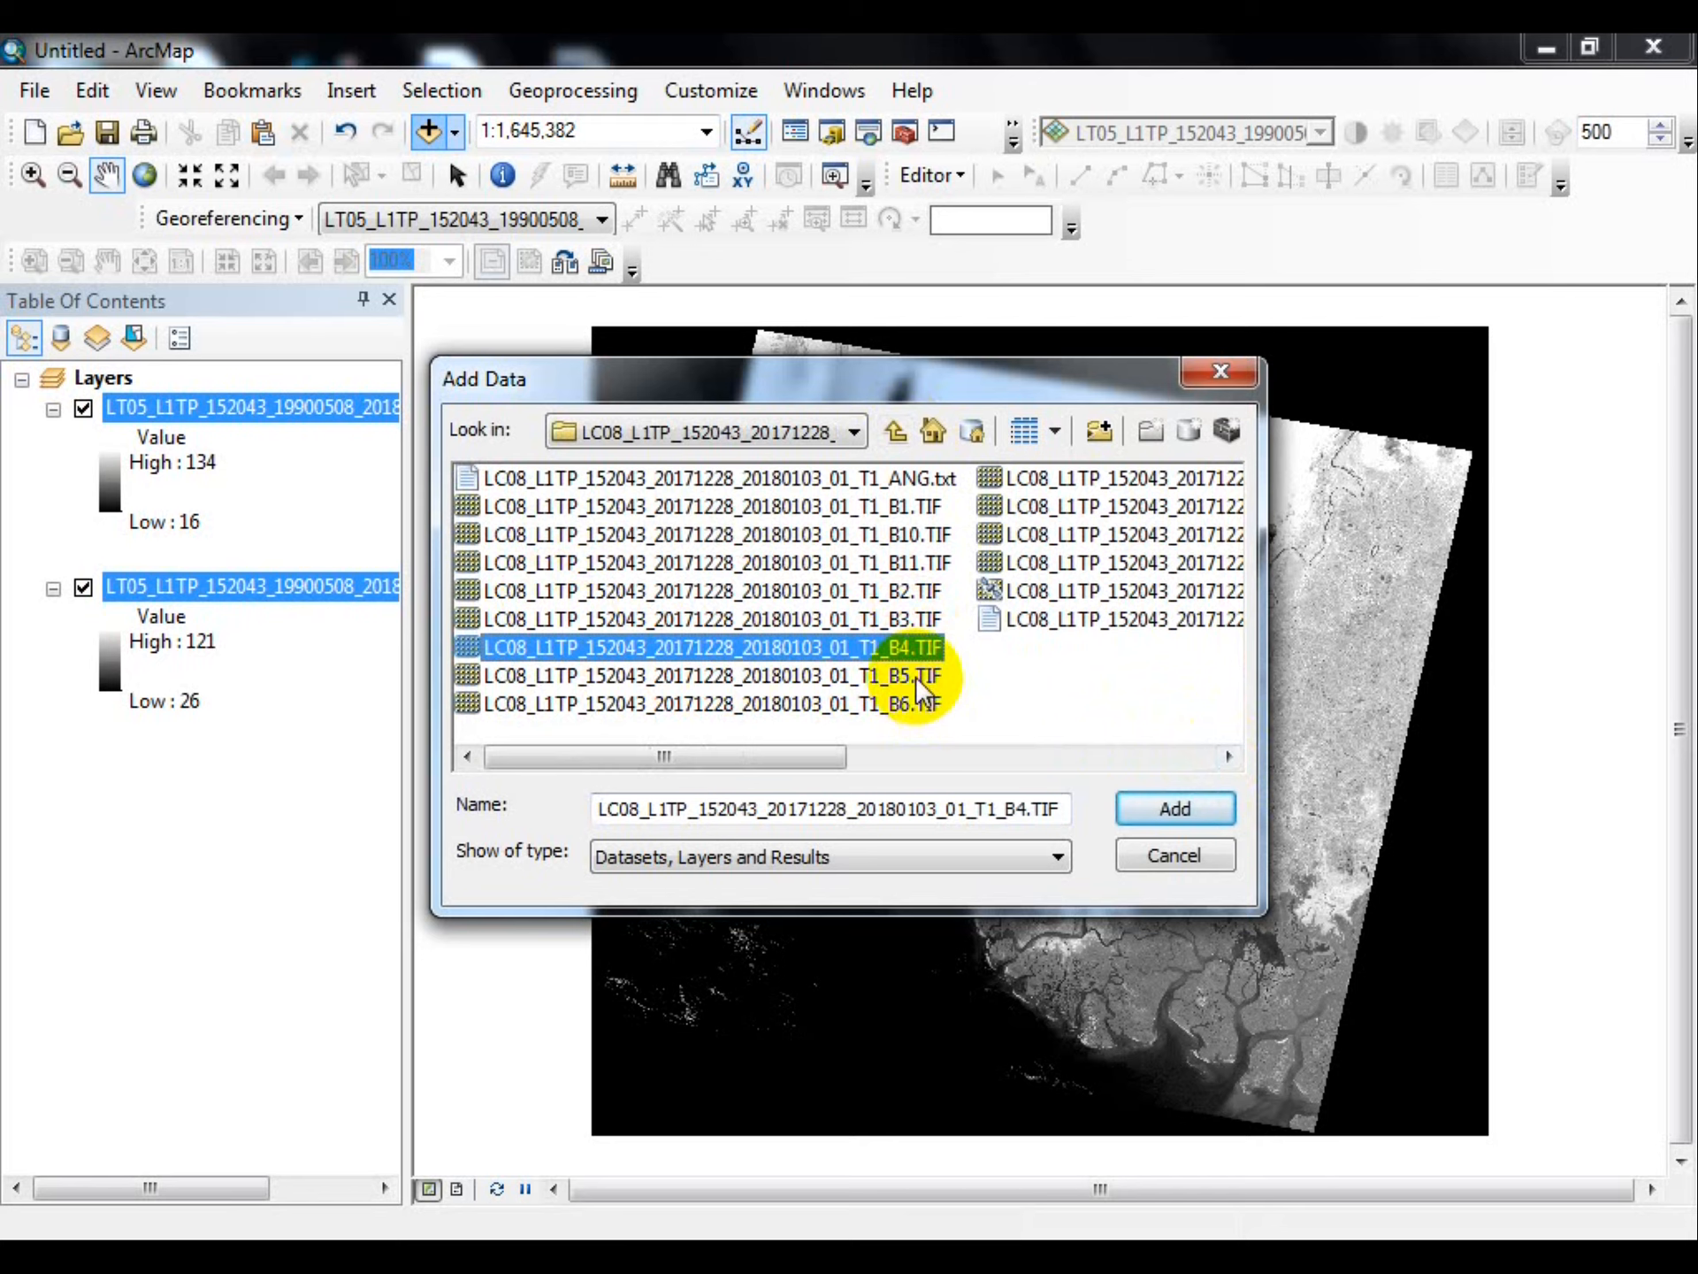
pyautogui.keyDown('shift'); pyautogui.click(920, 676); pyautogui.keyUp('shift')
pyautogui.click(1128, 807)
pyautogui.click(1018, 607)
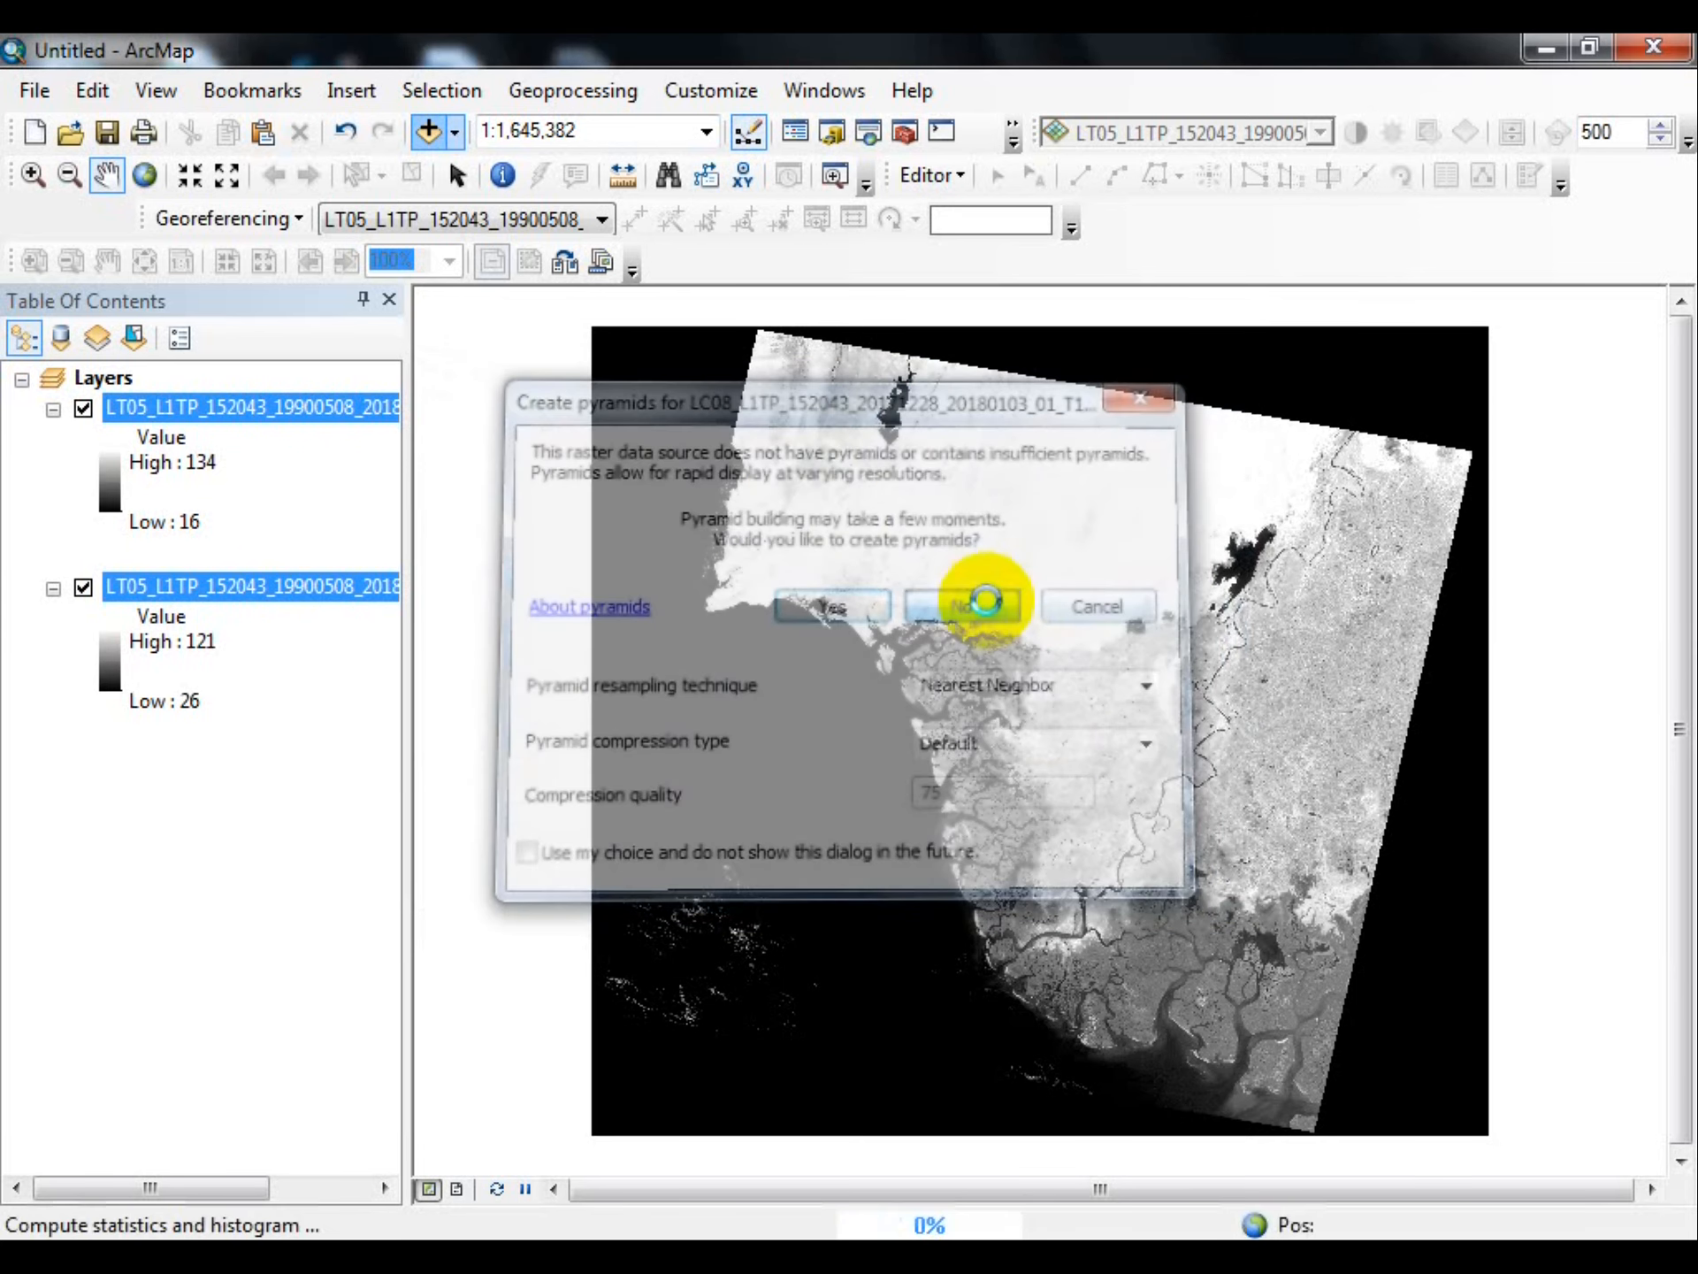
pyautogui.click(996, 620)
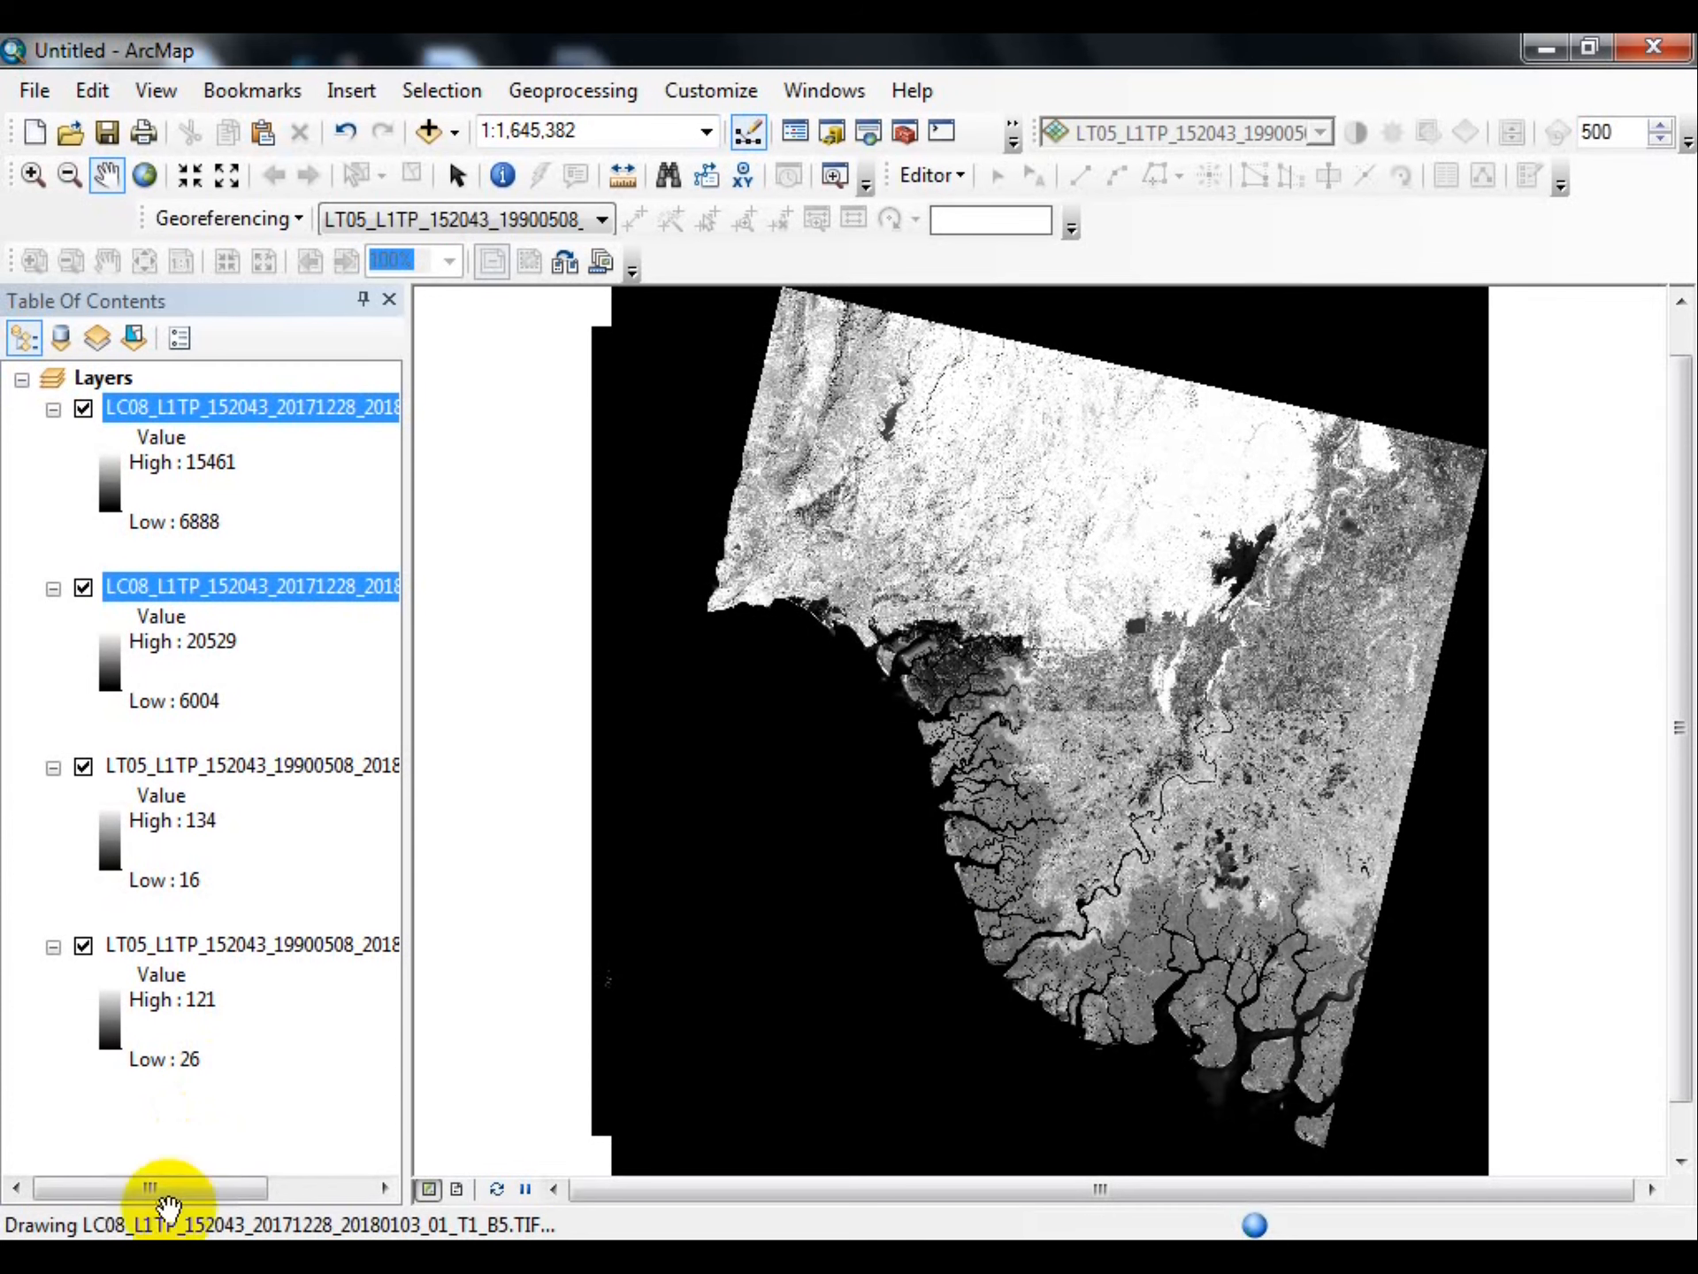
pyautogui.moveTo(177, 1190); pyautogui.dragTo(261, 1190)
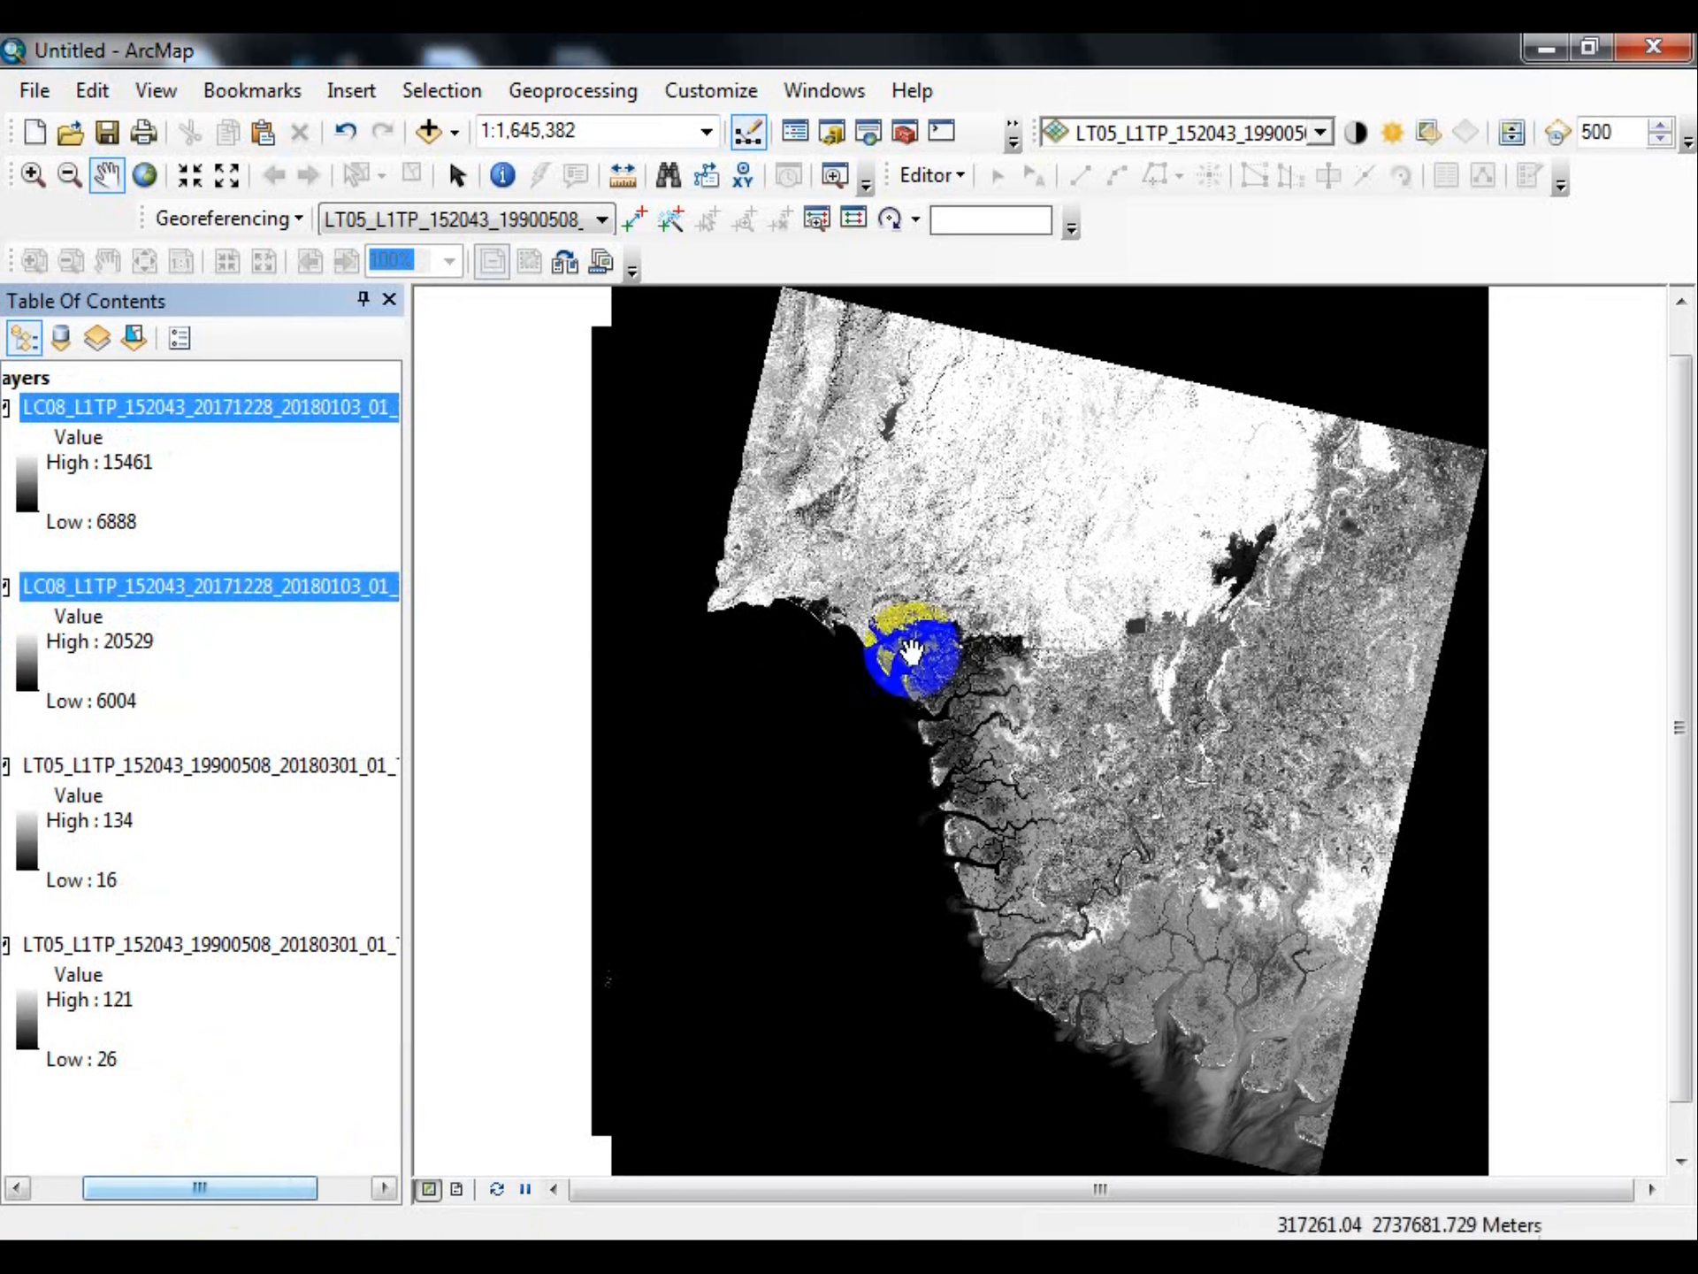
# Open the Raster Calculator (Spatial Analyst) tool and insert the Float function into the empty Map Algebra expression
pyautogui.click(874, 133)
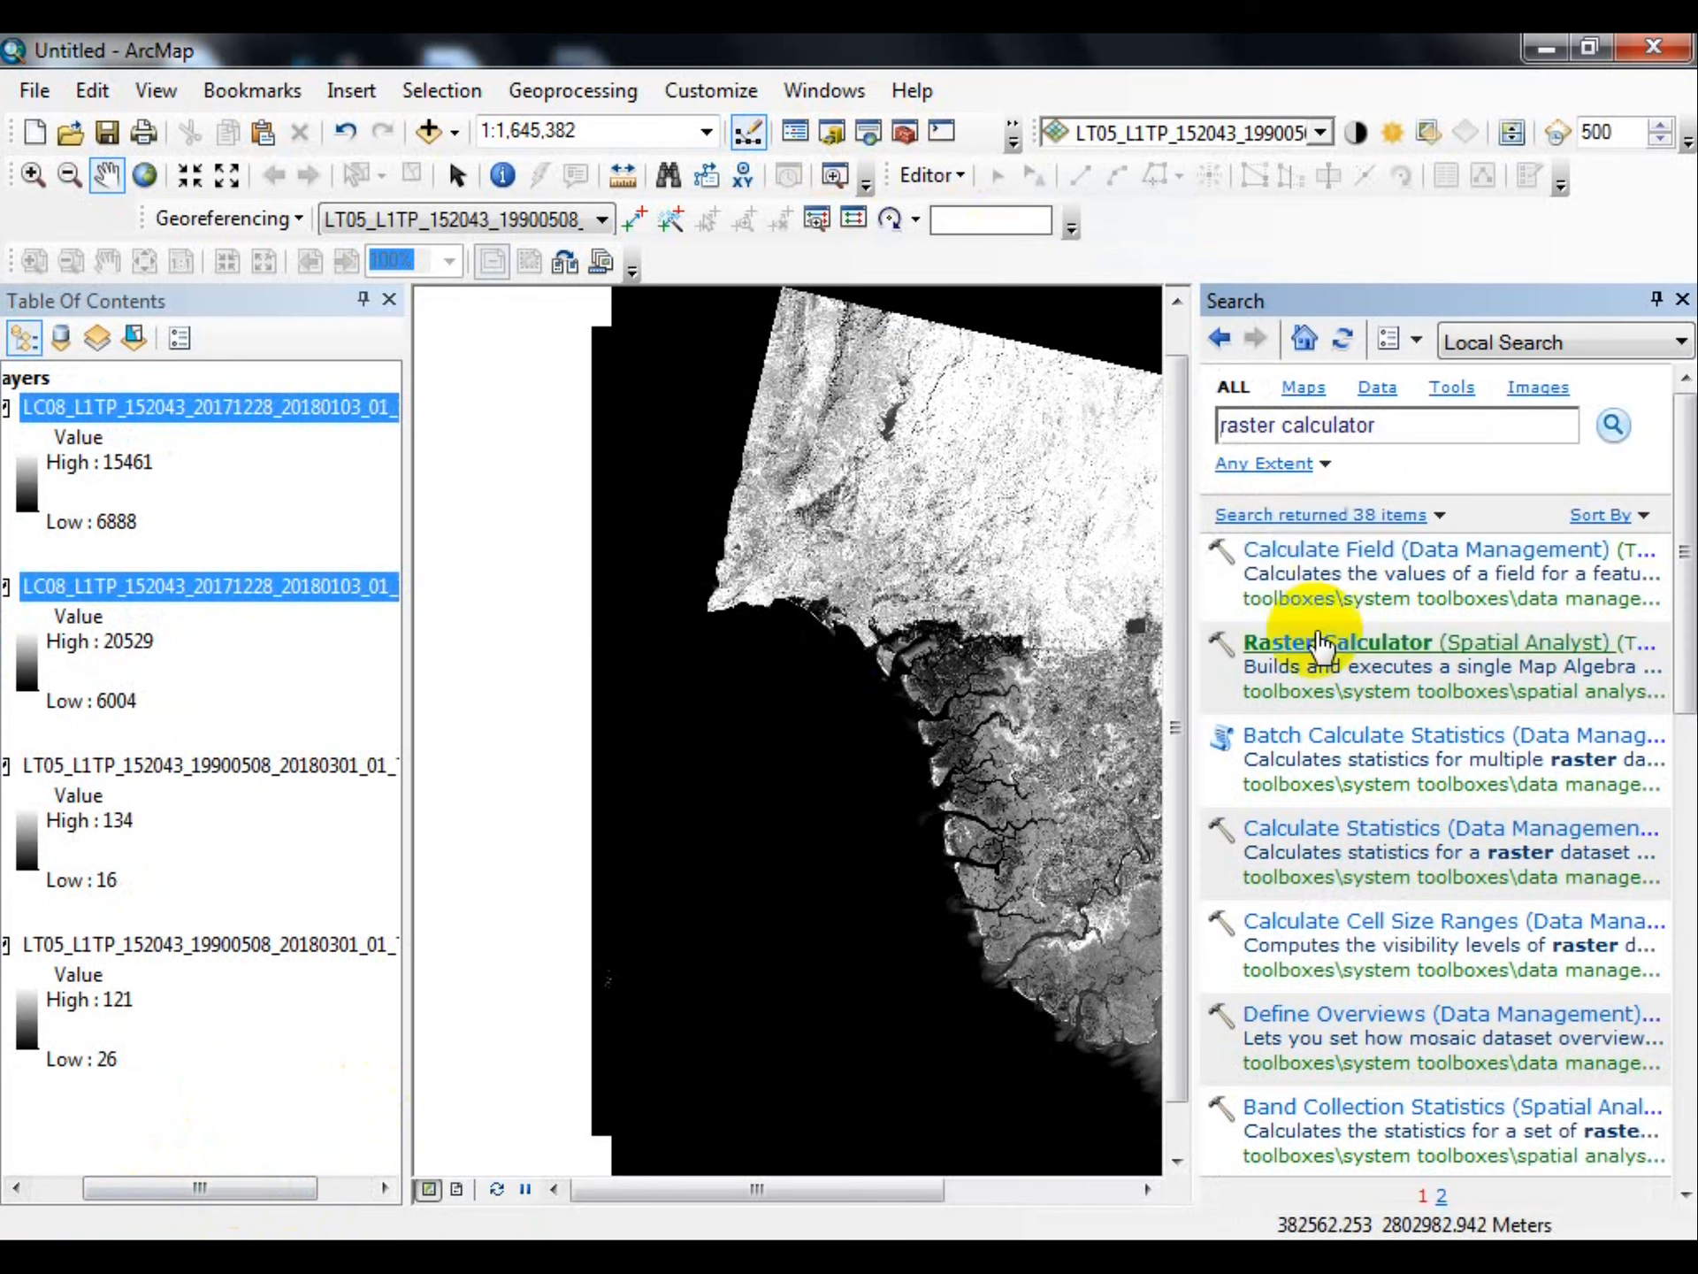
pyautogui.click(1265, 643)
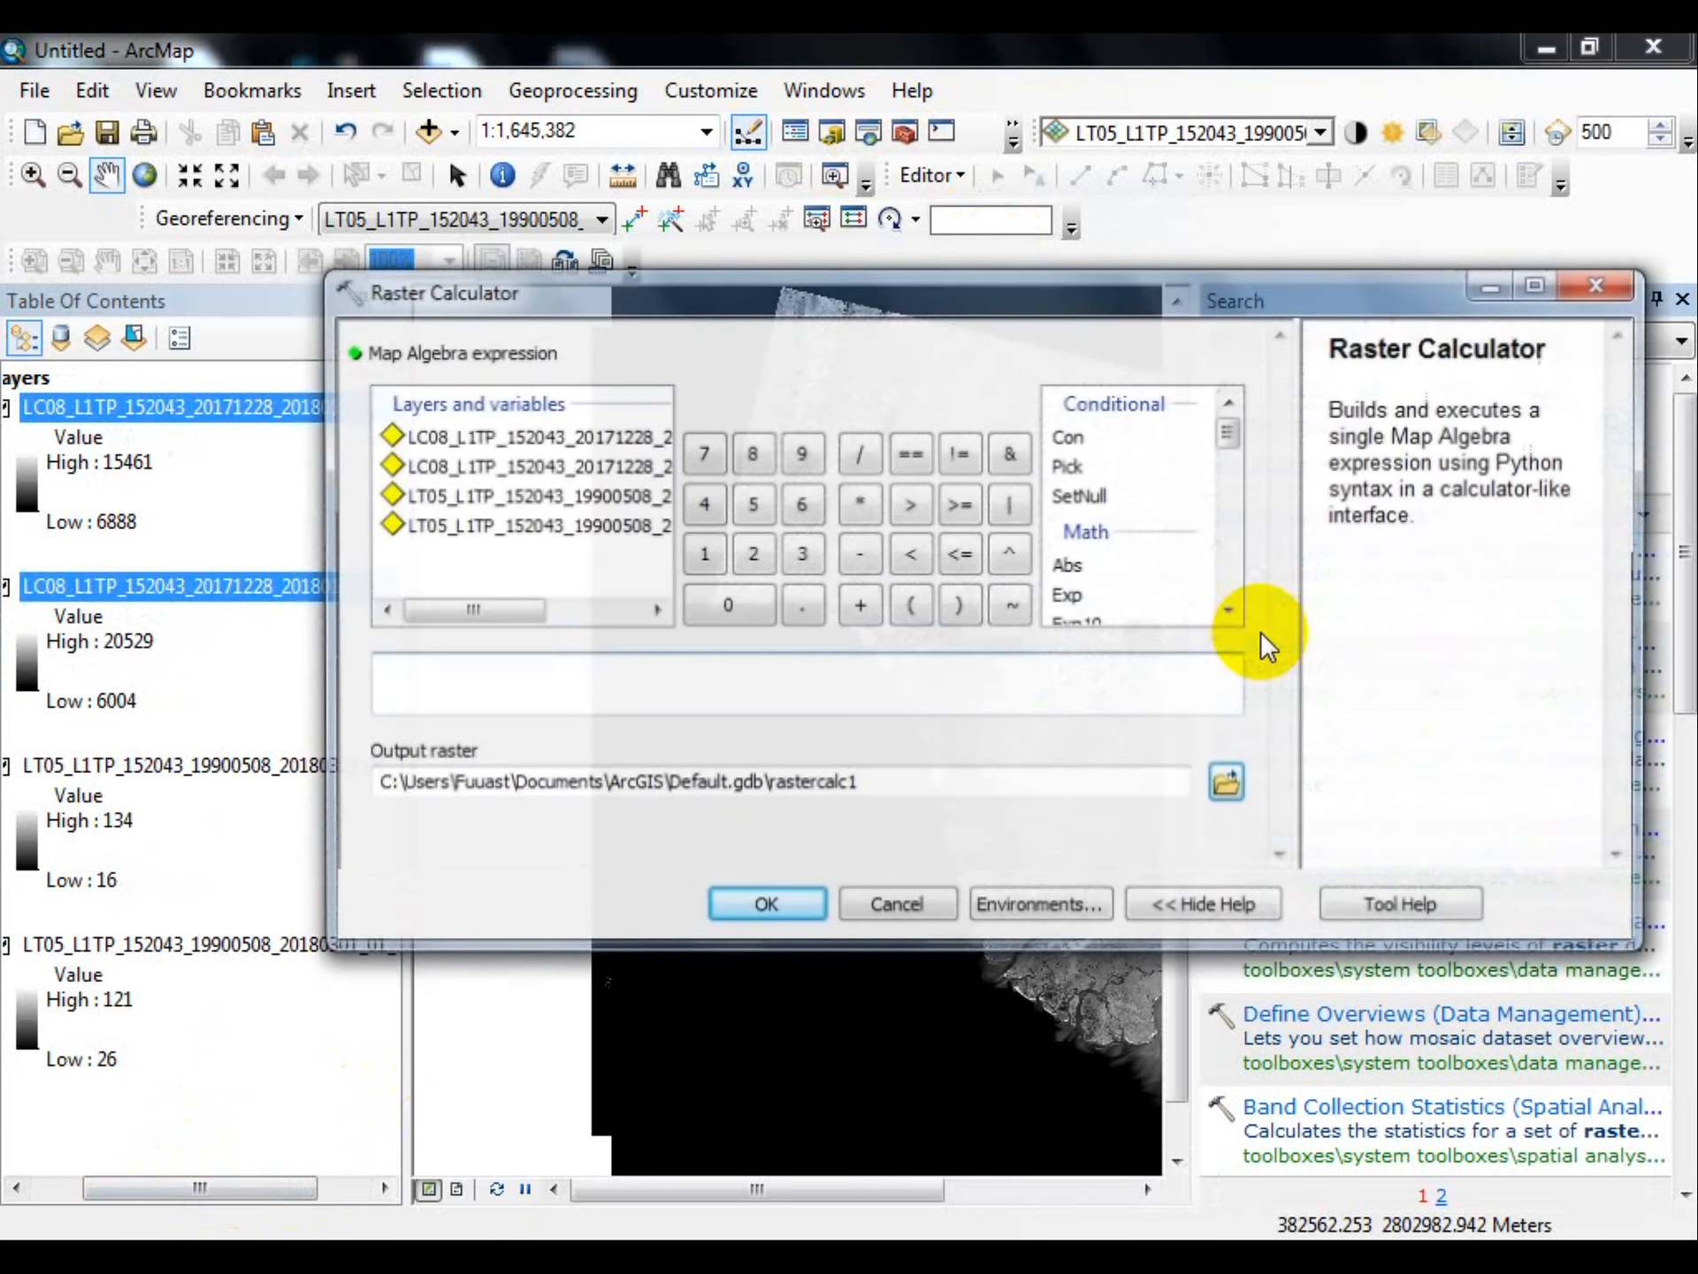
pyautogui.click(500, 677)
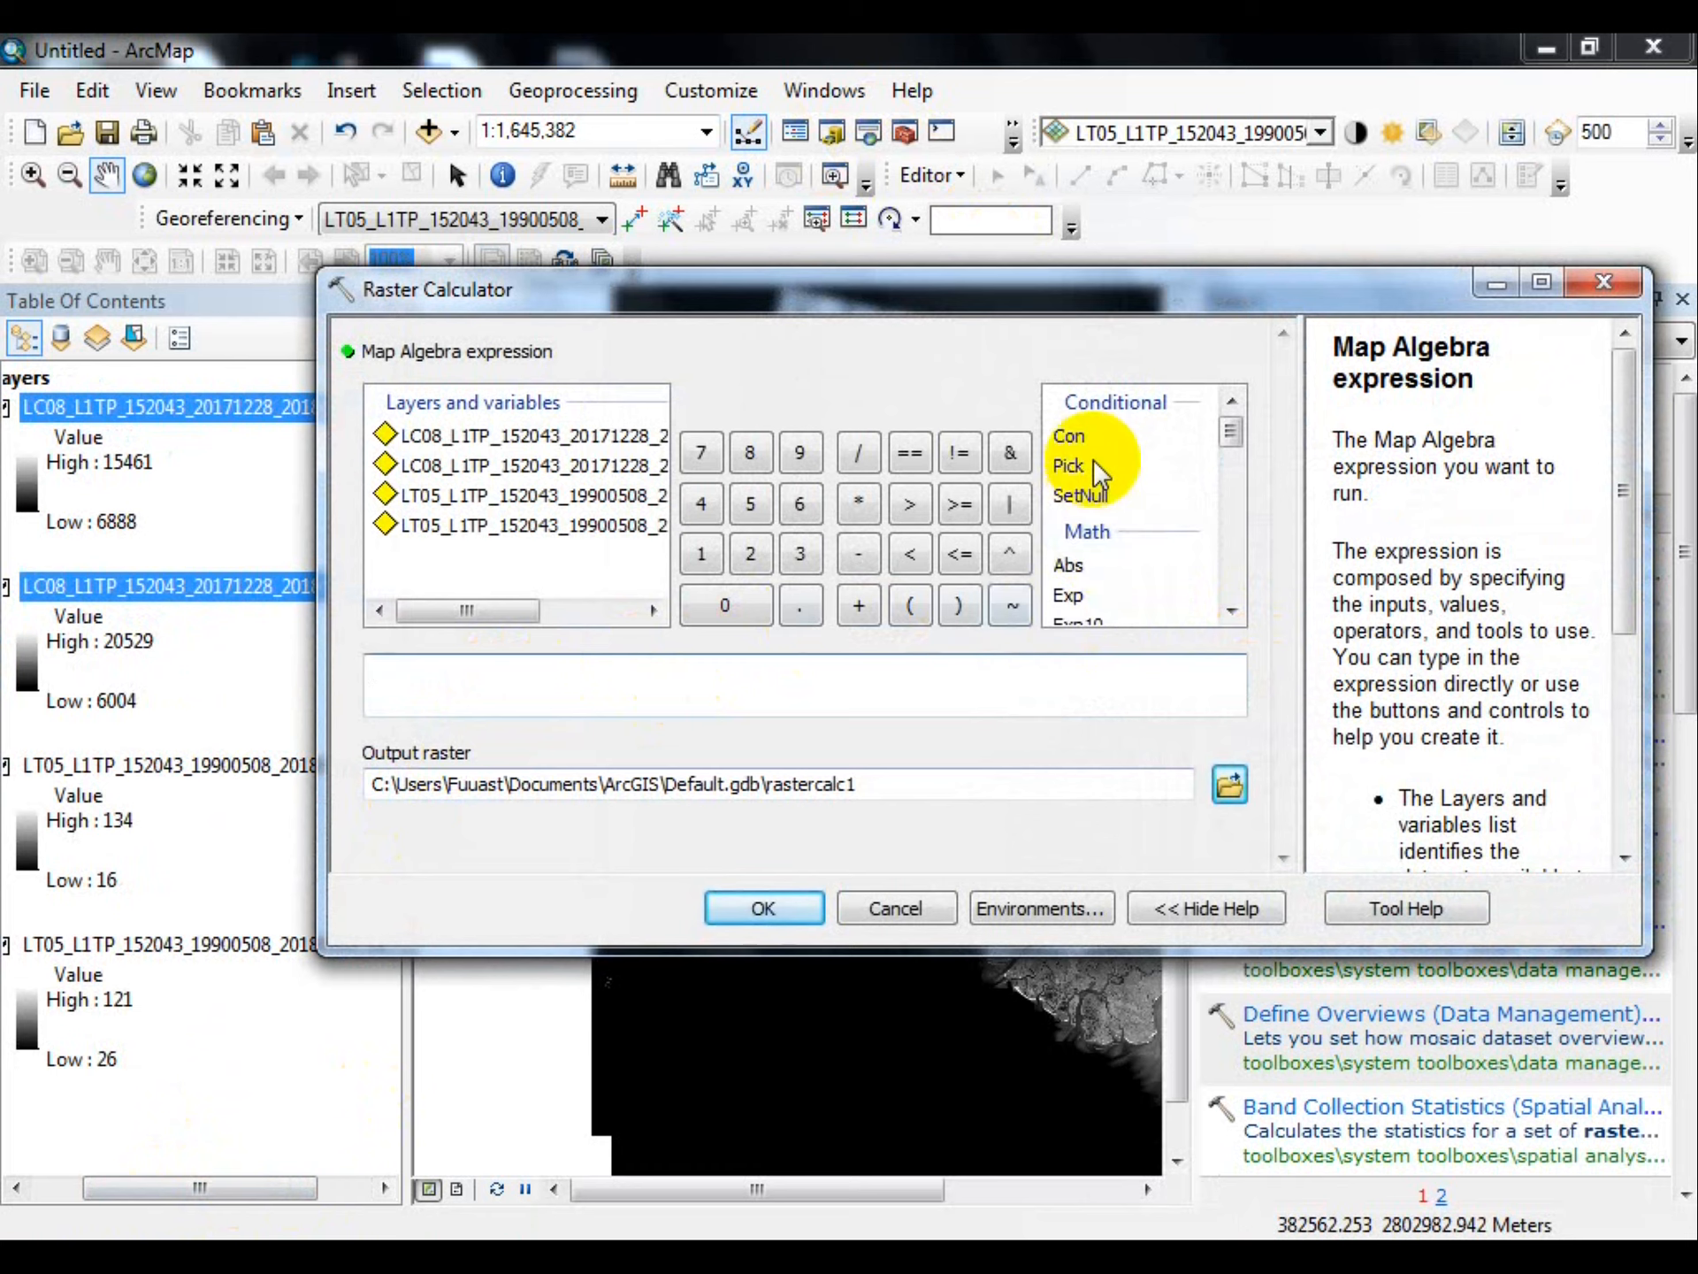
pyautogui.click(1070, 568)
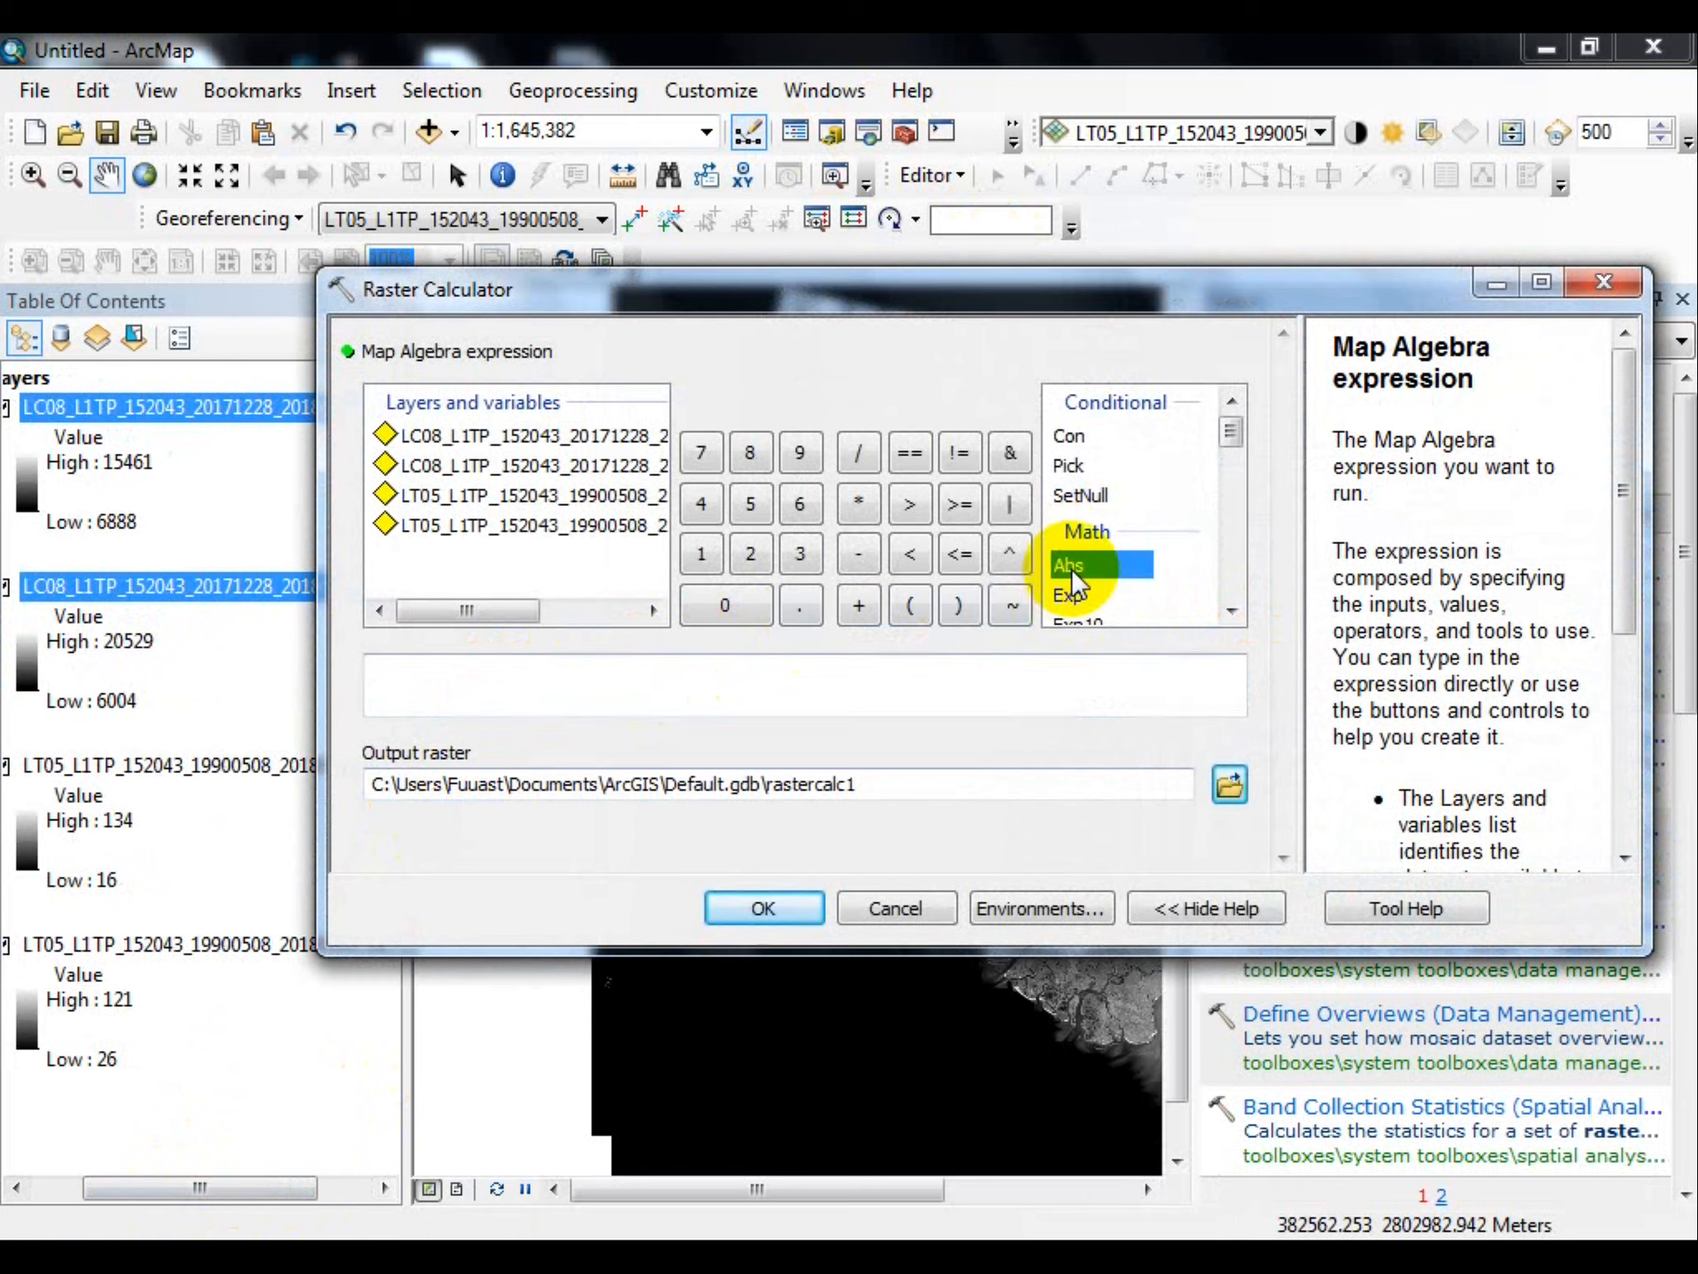
pyautogui.scroll(-3, 1070, 568)
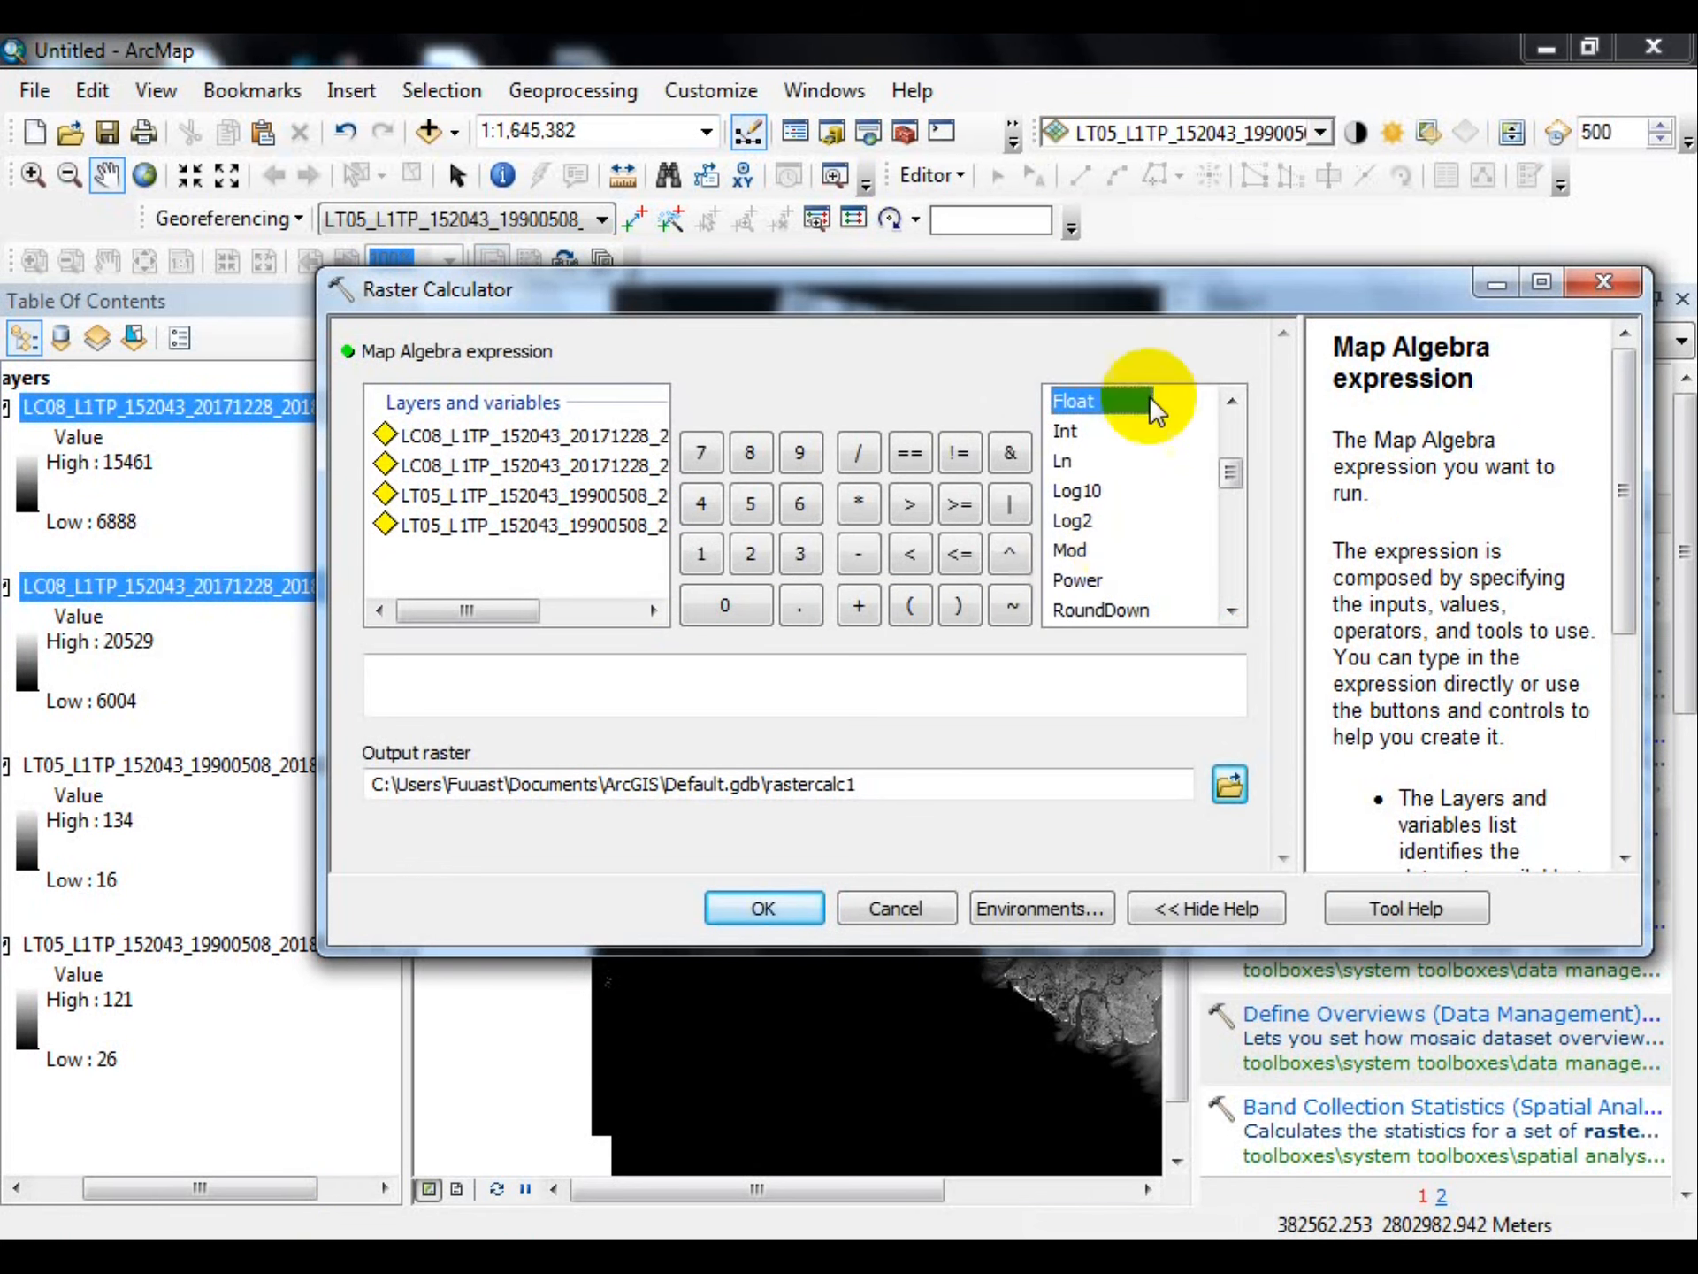
pyautogui.click(1106, 402)
pyautogui.doubleClick(1106, 402)
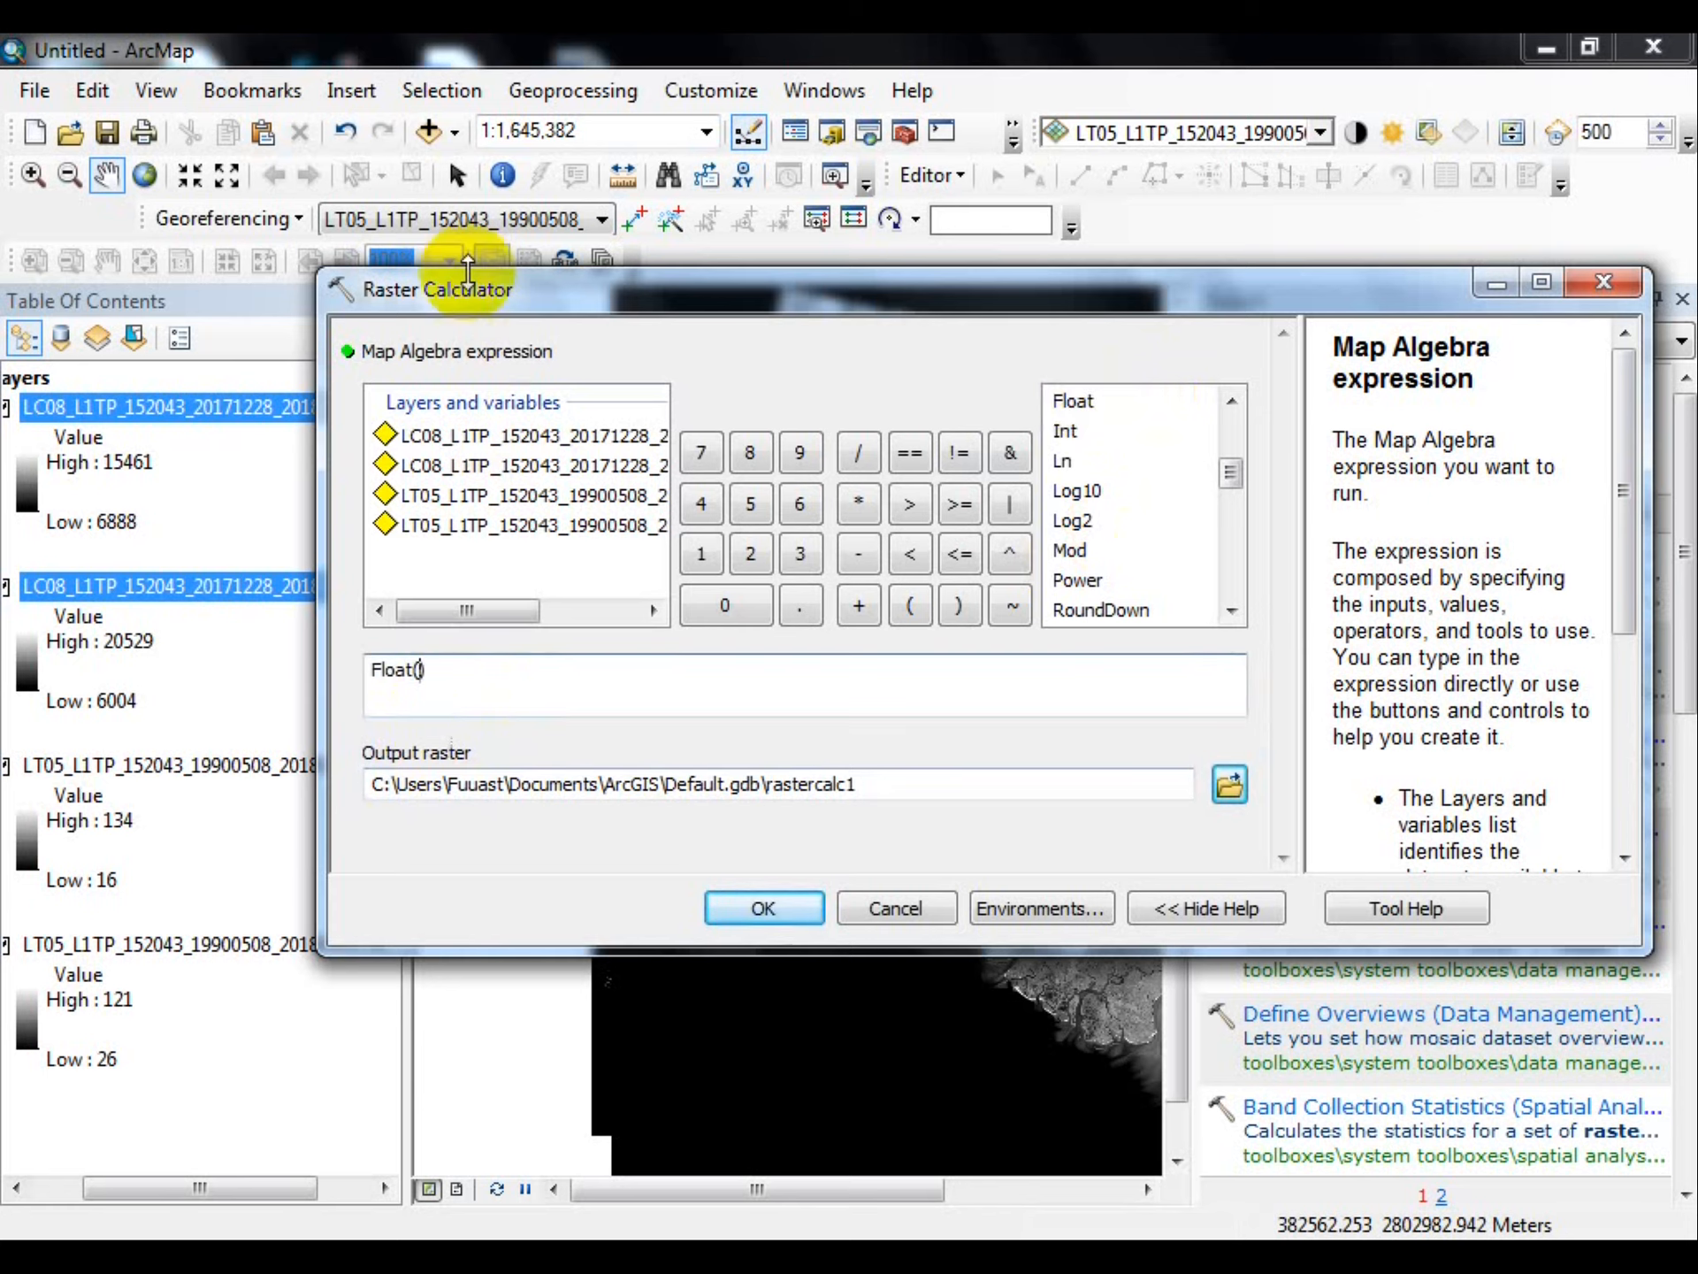
# Fill the Float function with the LT05 1990 band B4.TIF minus the LT05 1990 band B3.TIF
pyautogui.click(439, 609)
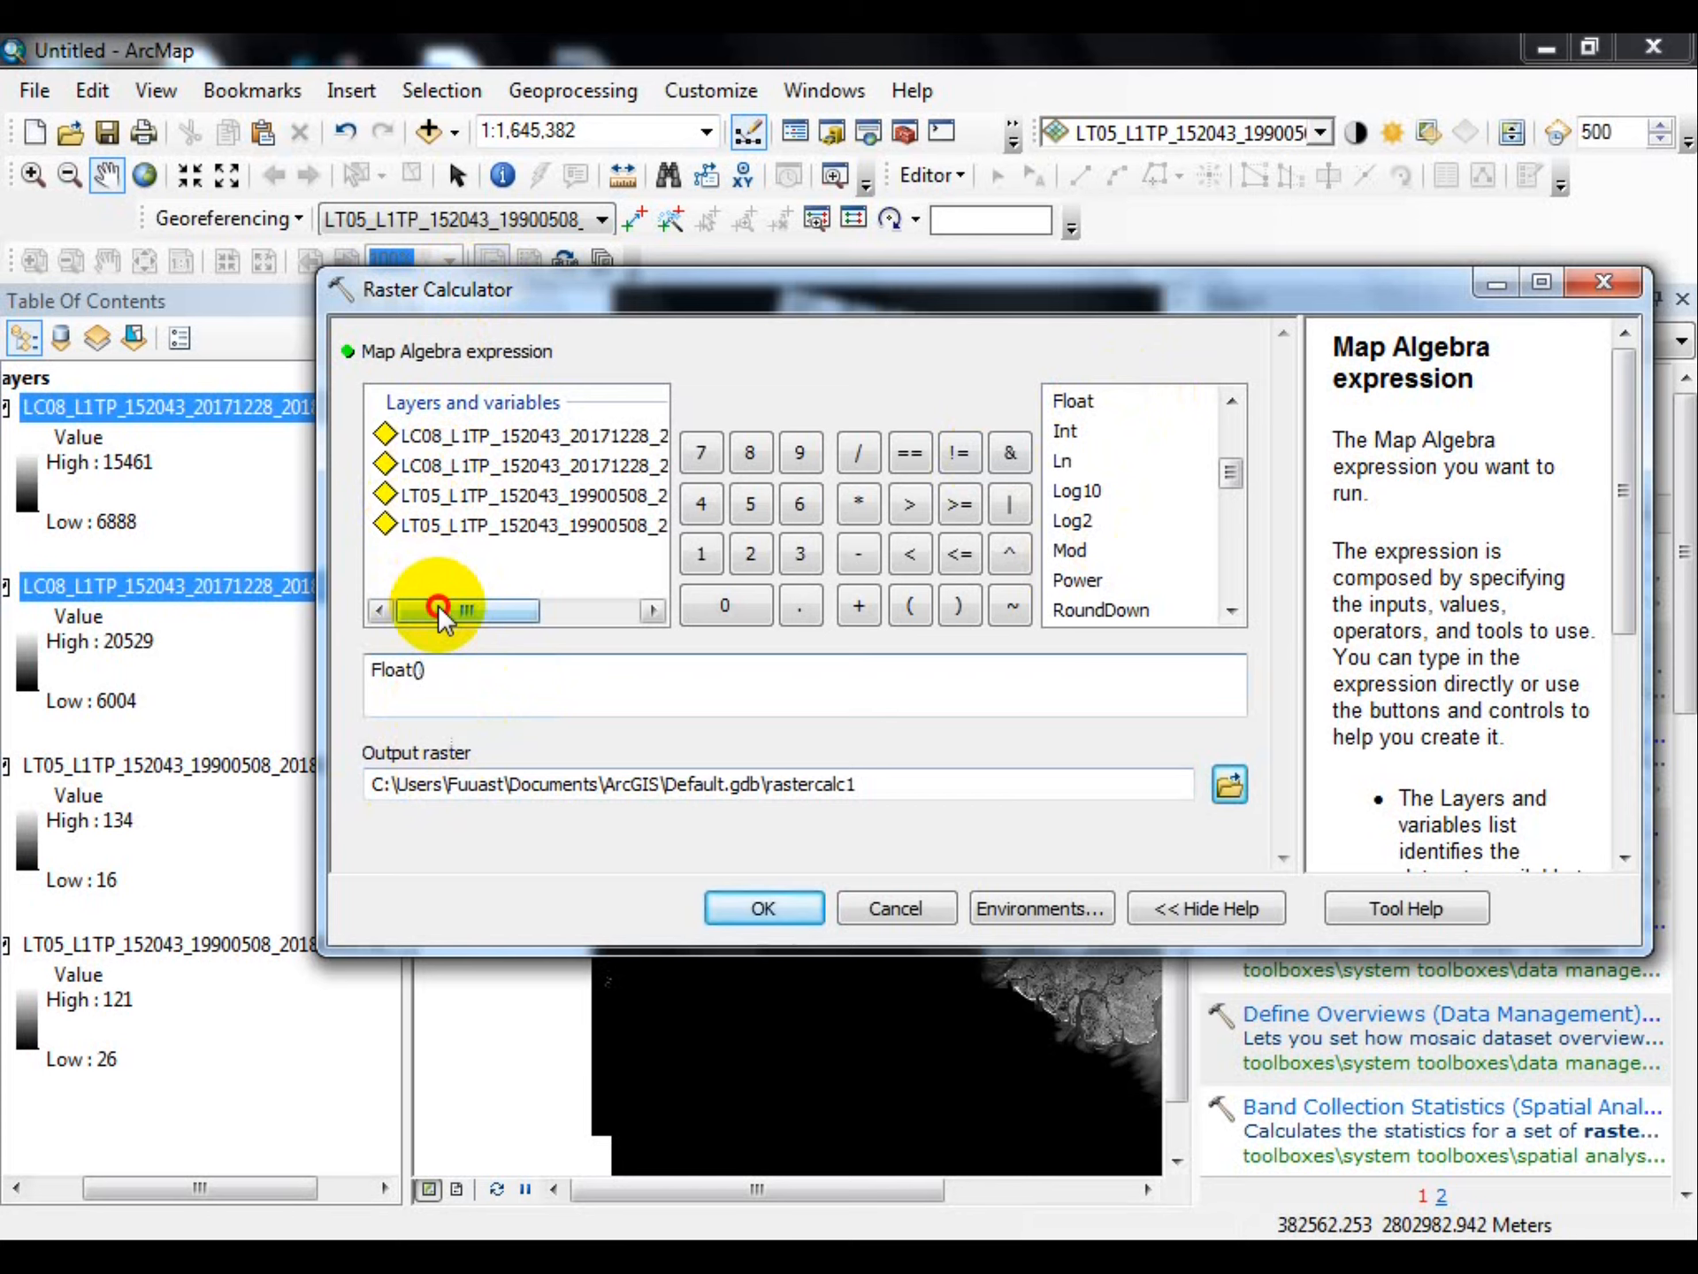
pyautogui.moveTo(439, 608); pyautogui.dragTo(444, 611)
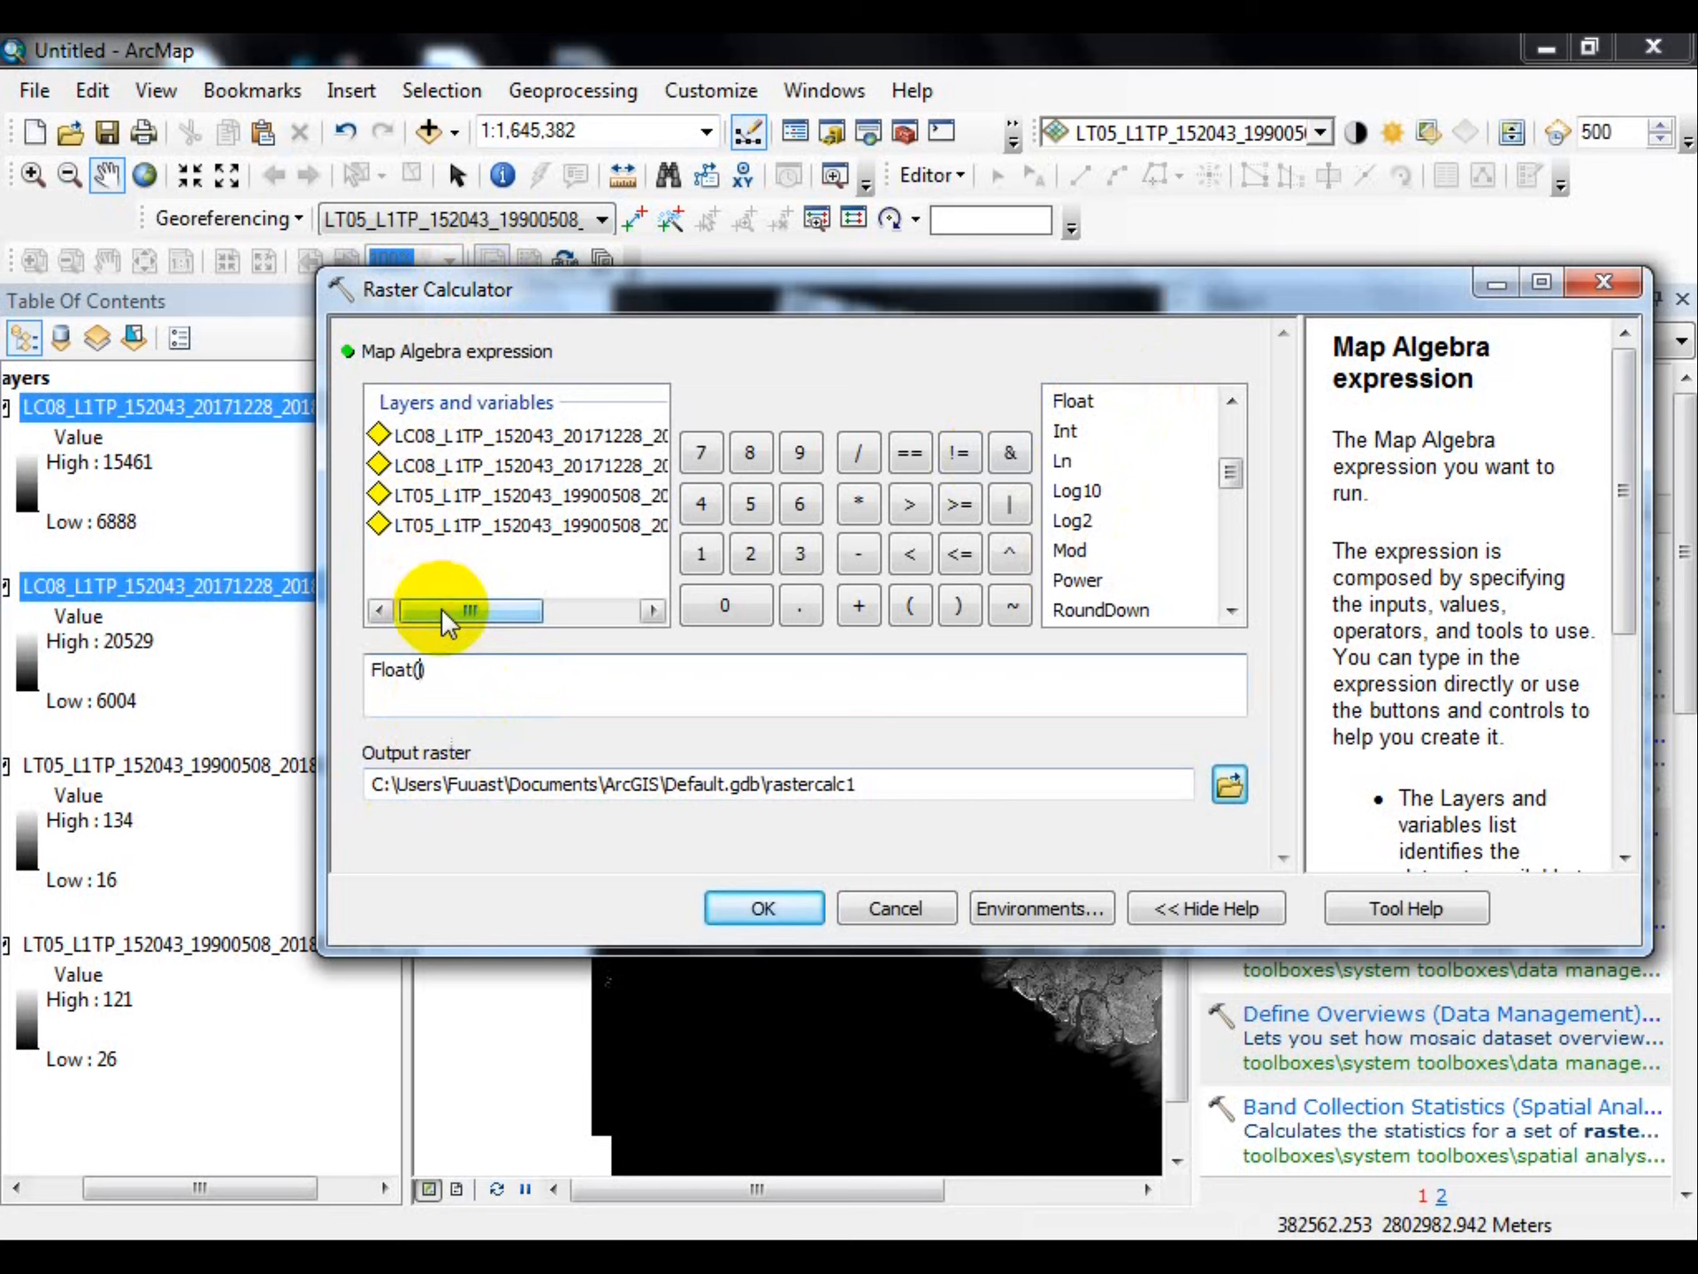
pyautogui.moveTo(443, 607); pyautogui.dragTo(550, 619)
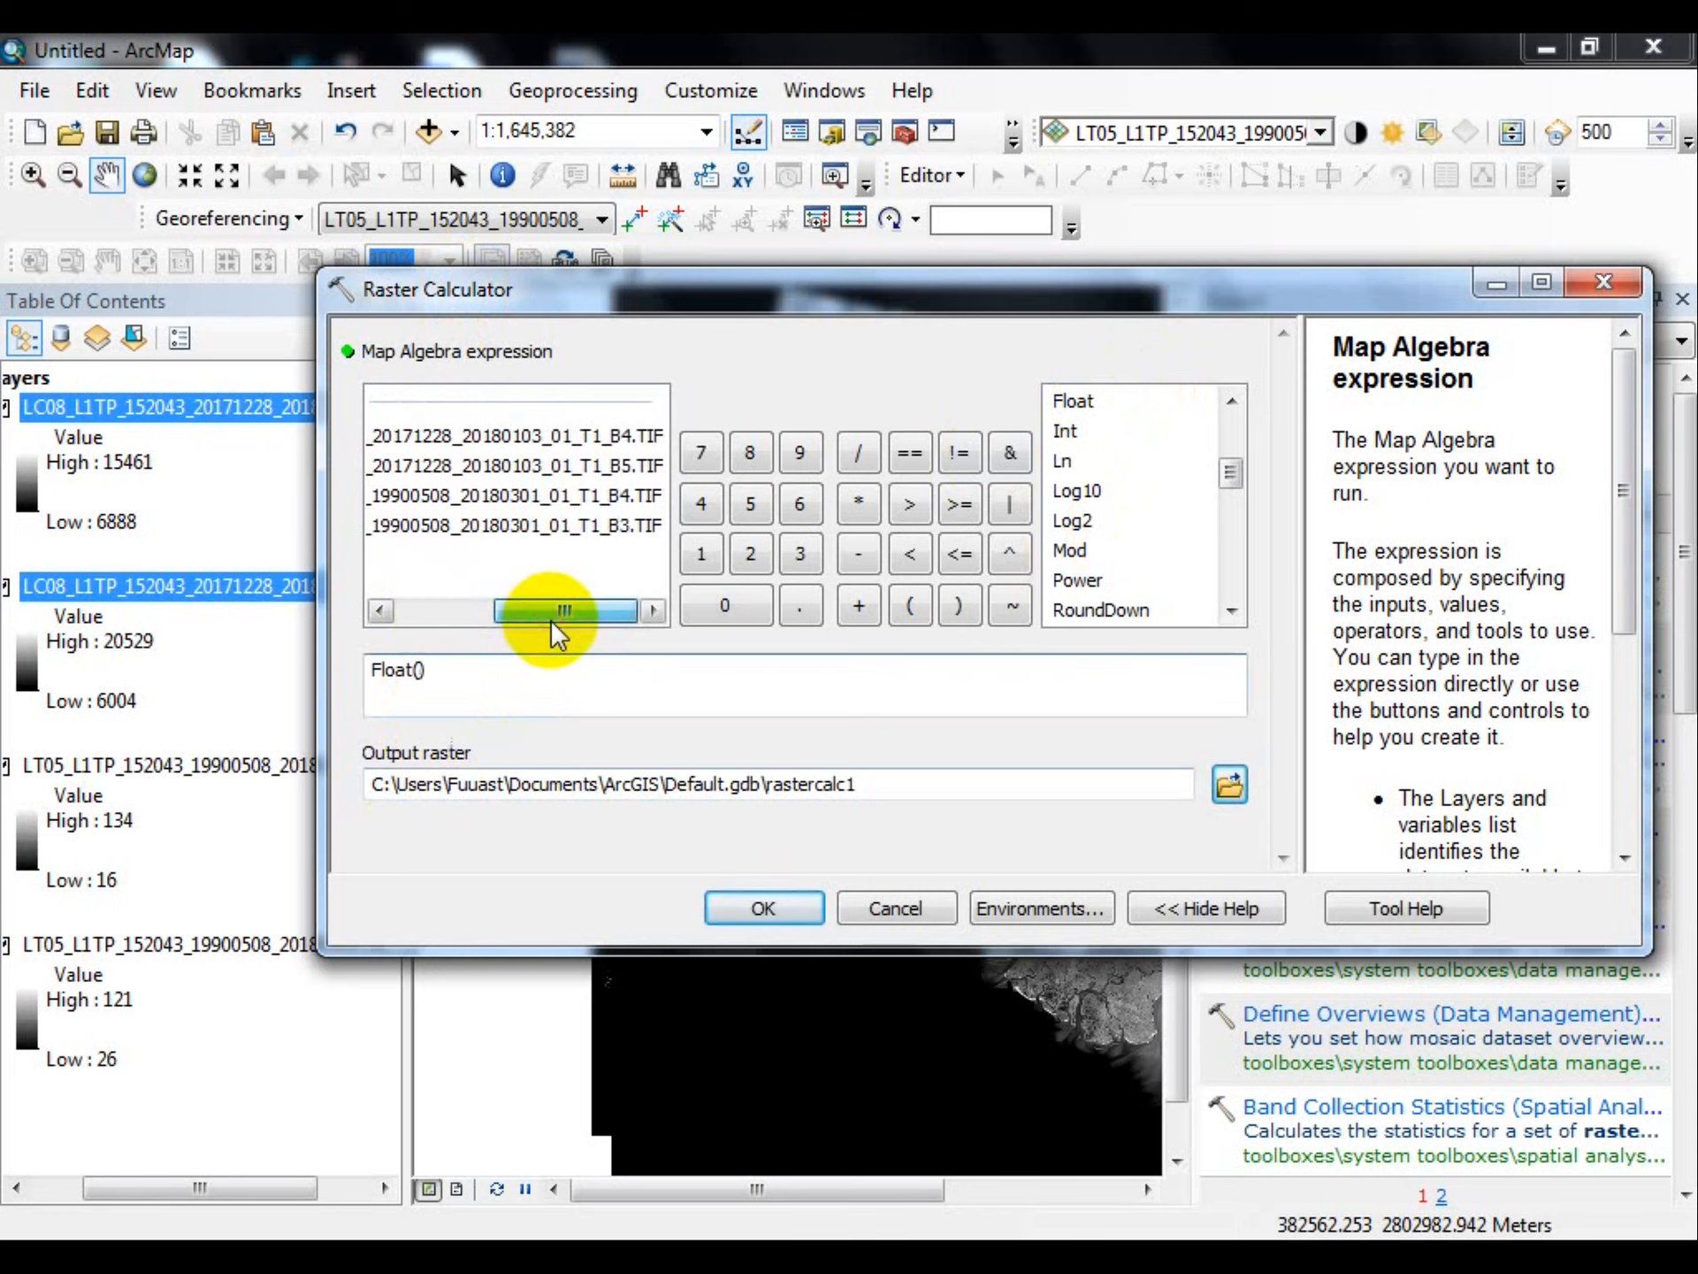
pyautogui.doubleClick(567, 500)
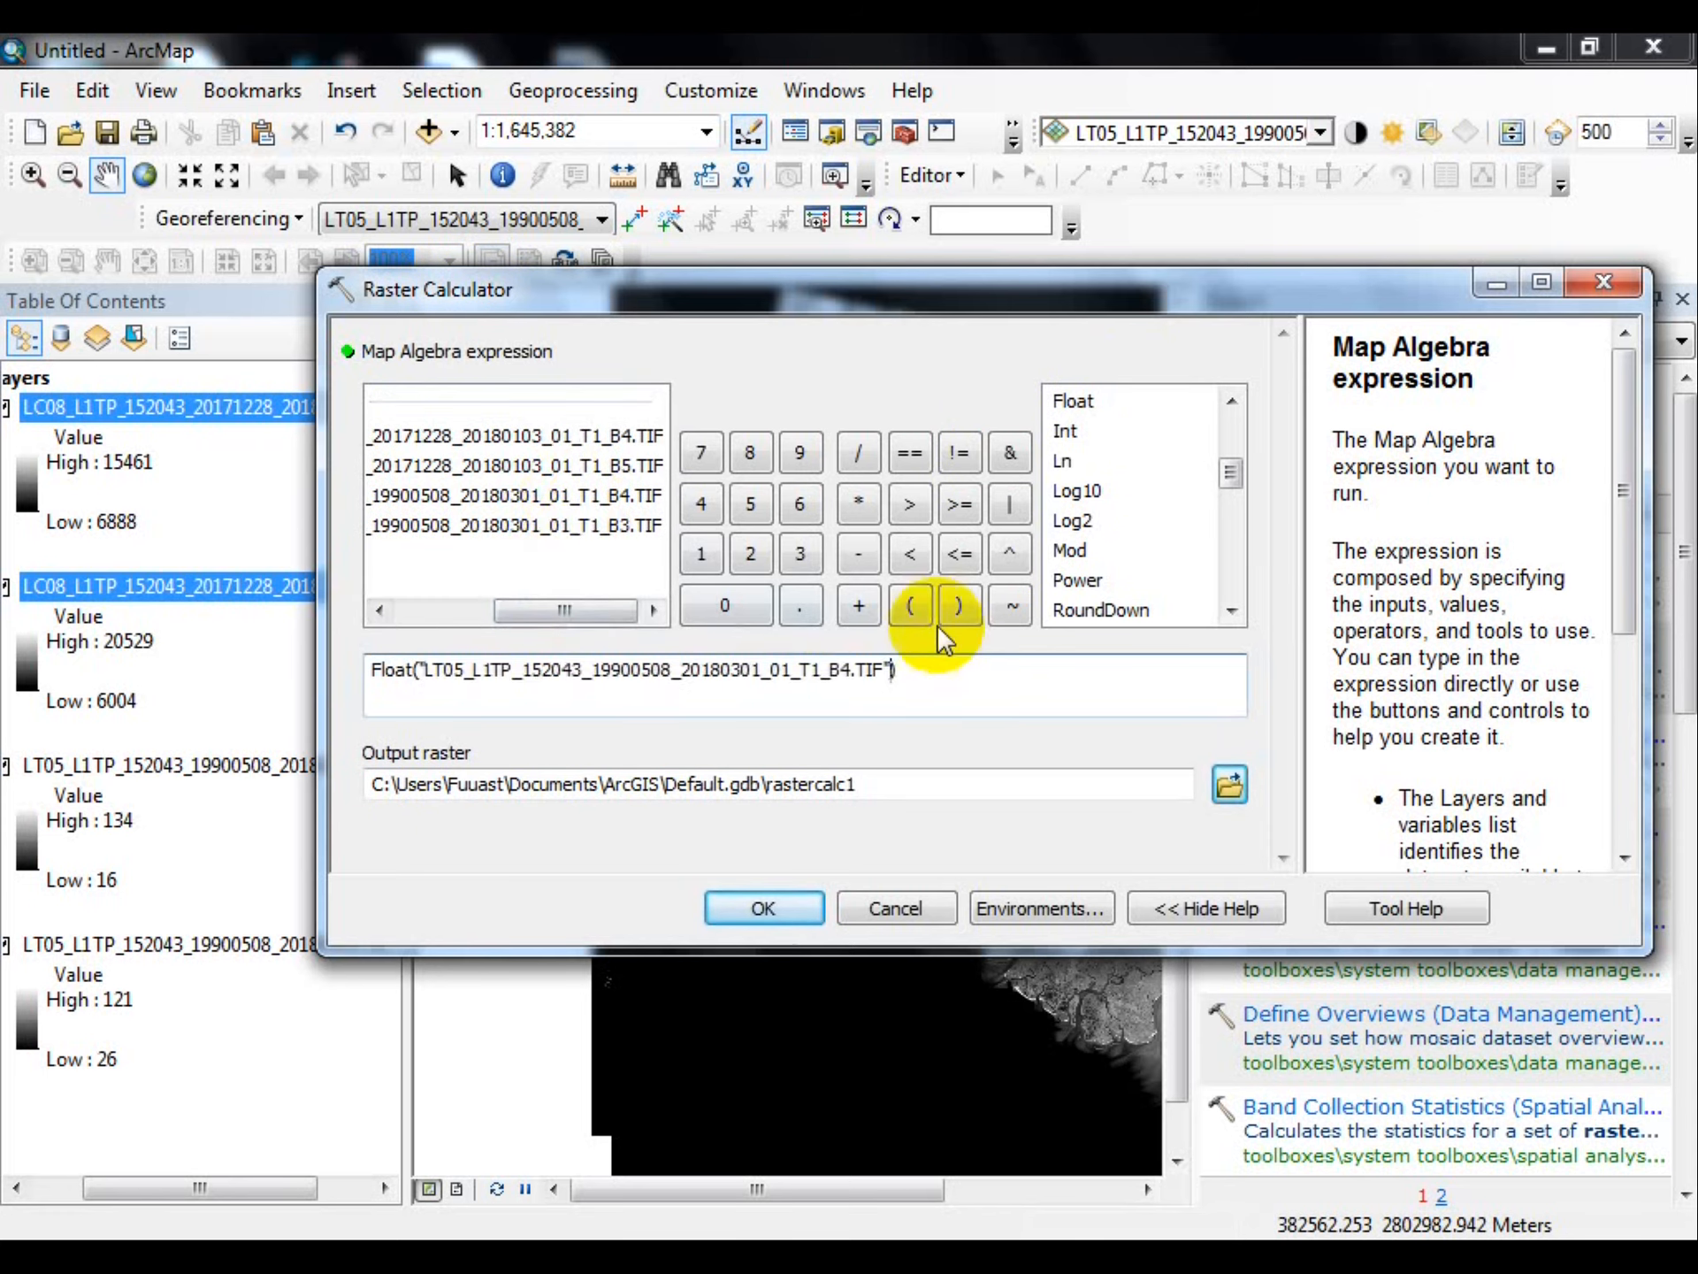
pyautogui.click(874, 555)
pyautogui.doubleClick(587, 524)
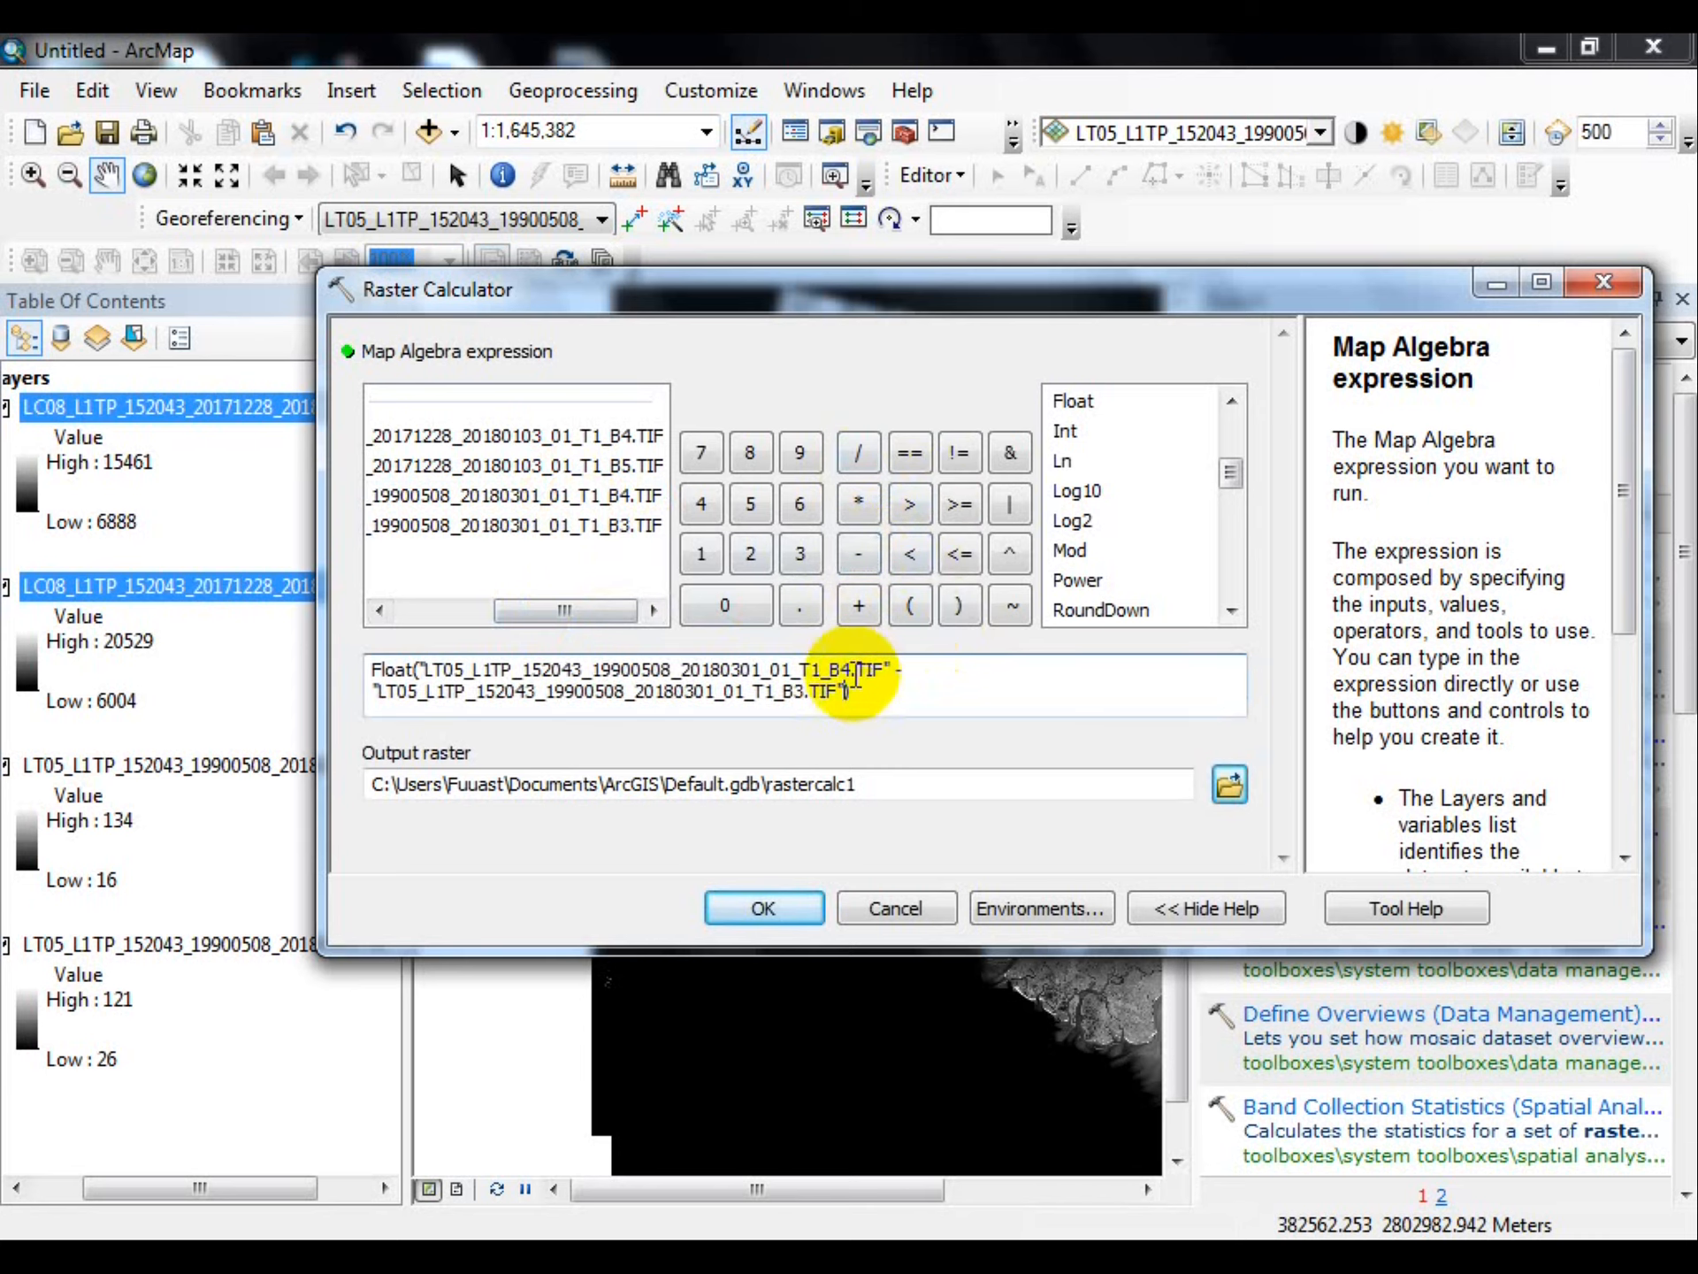
pyautogui.click(860, 455)
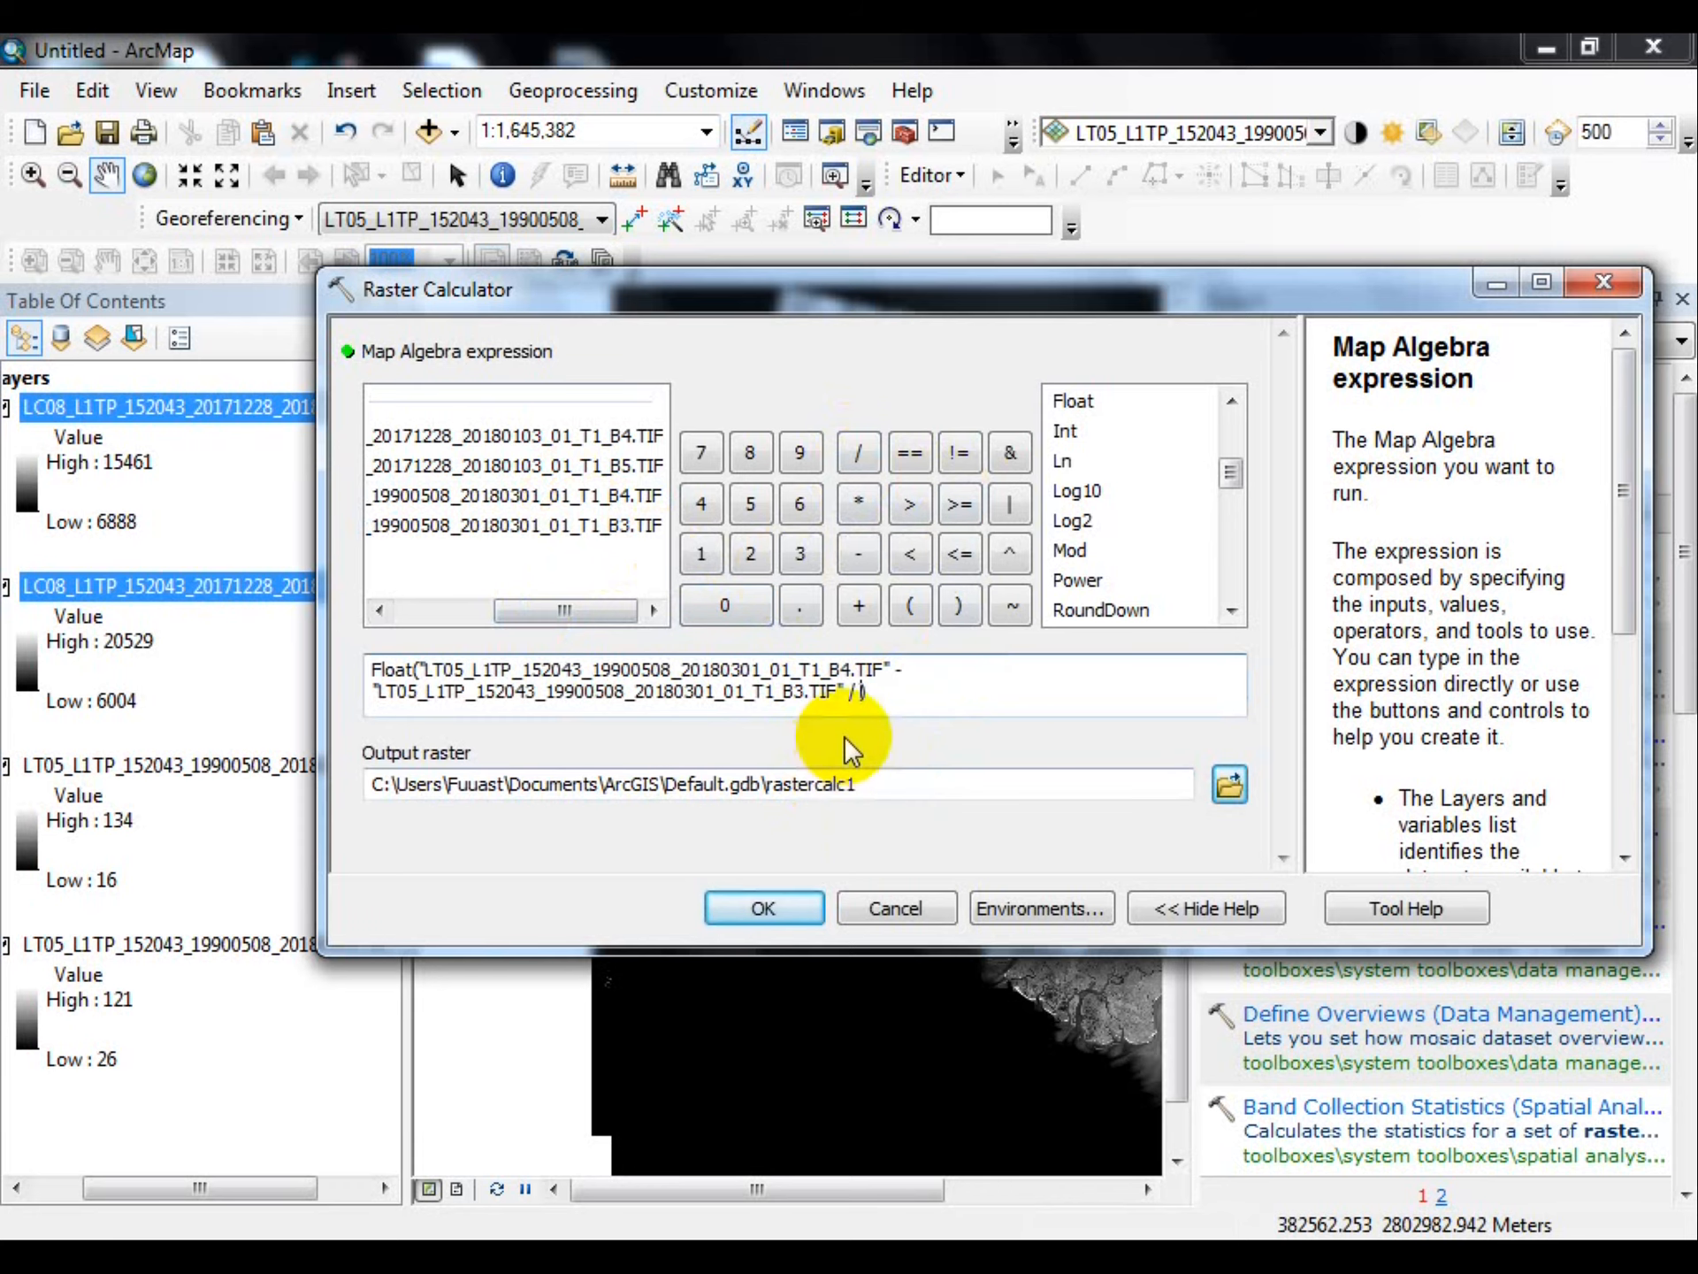
pyautogui.click(917, 1116)
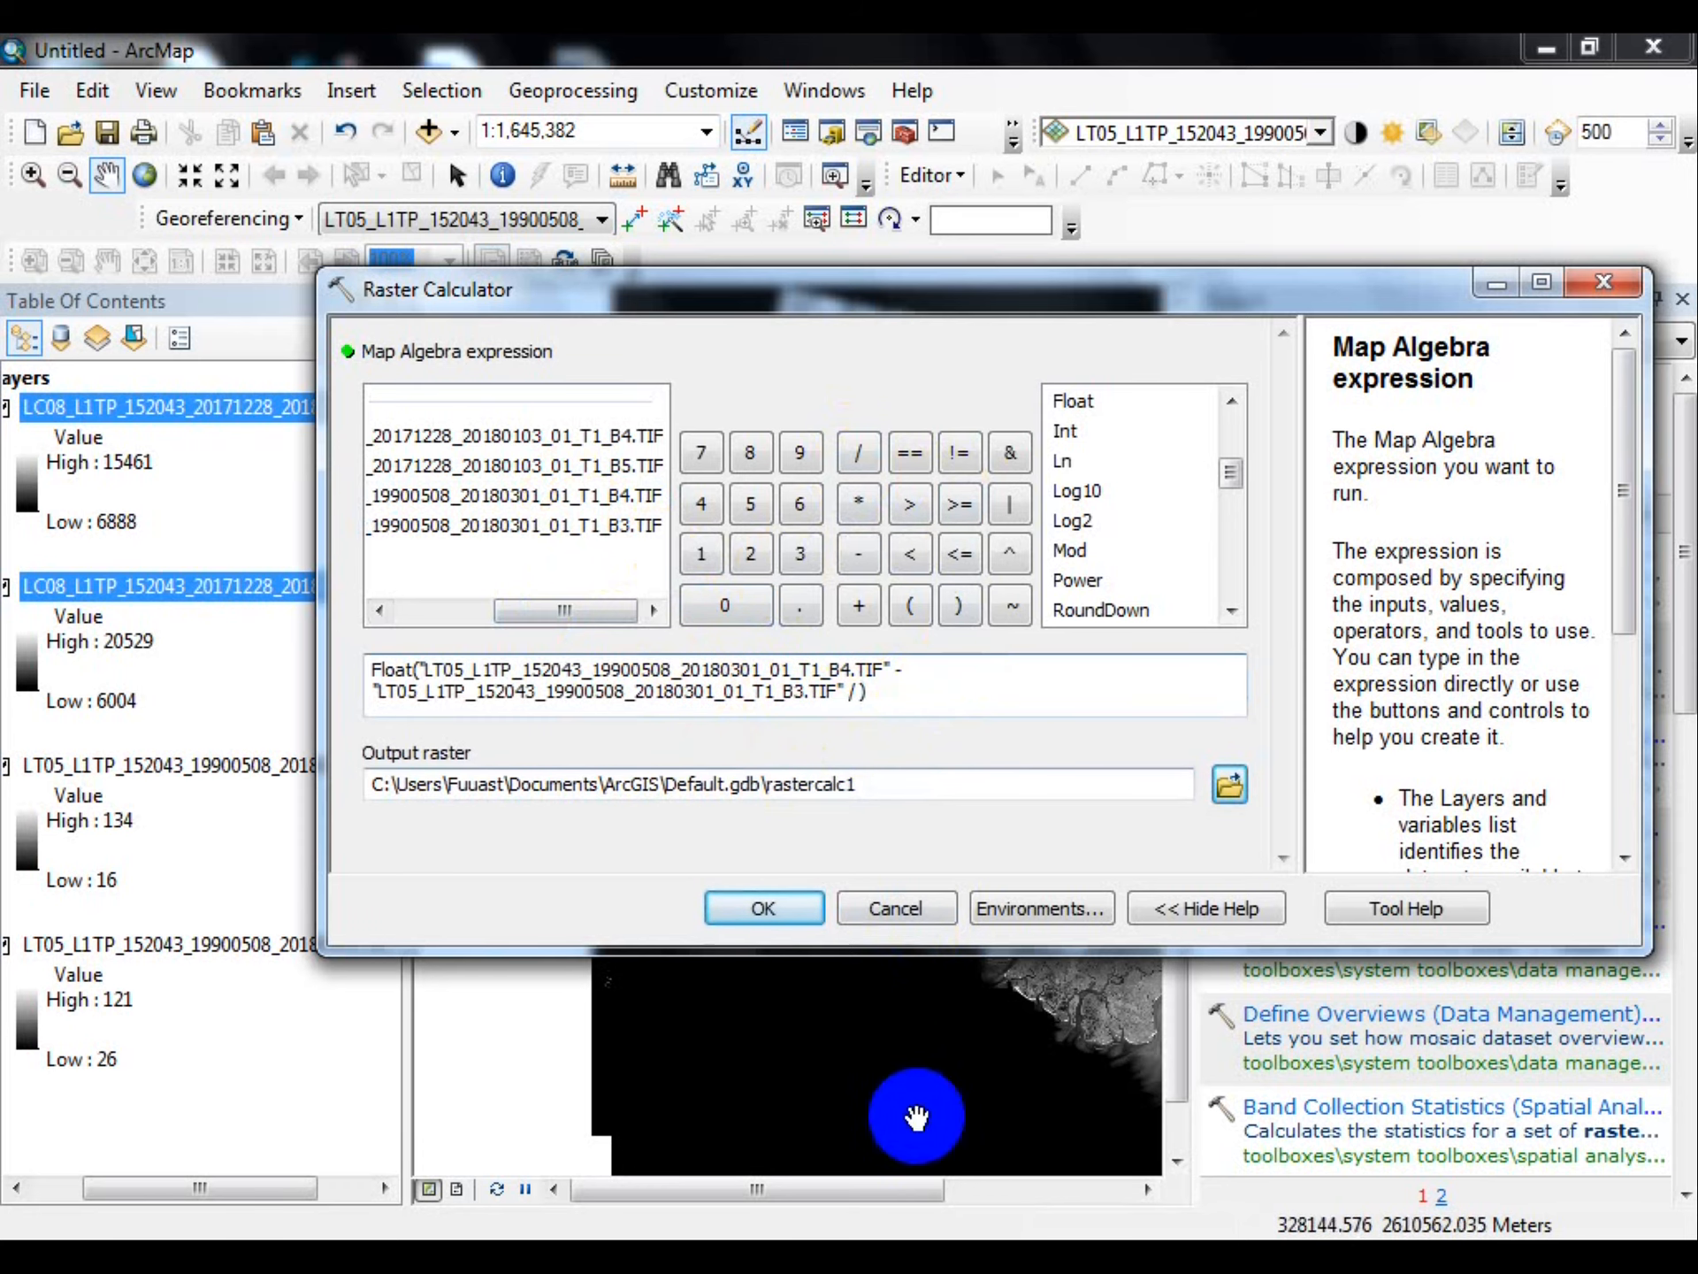
pyautogui.click(847, 727)
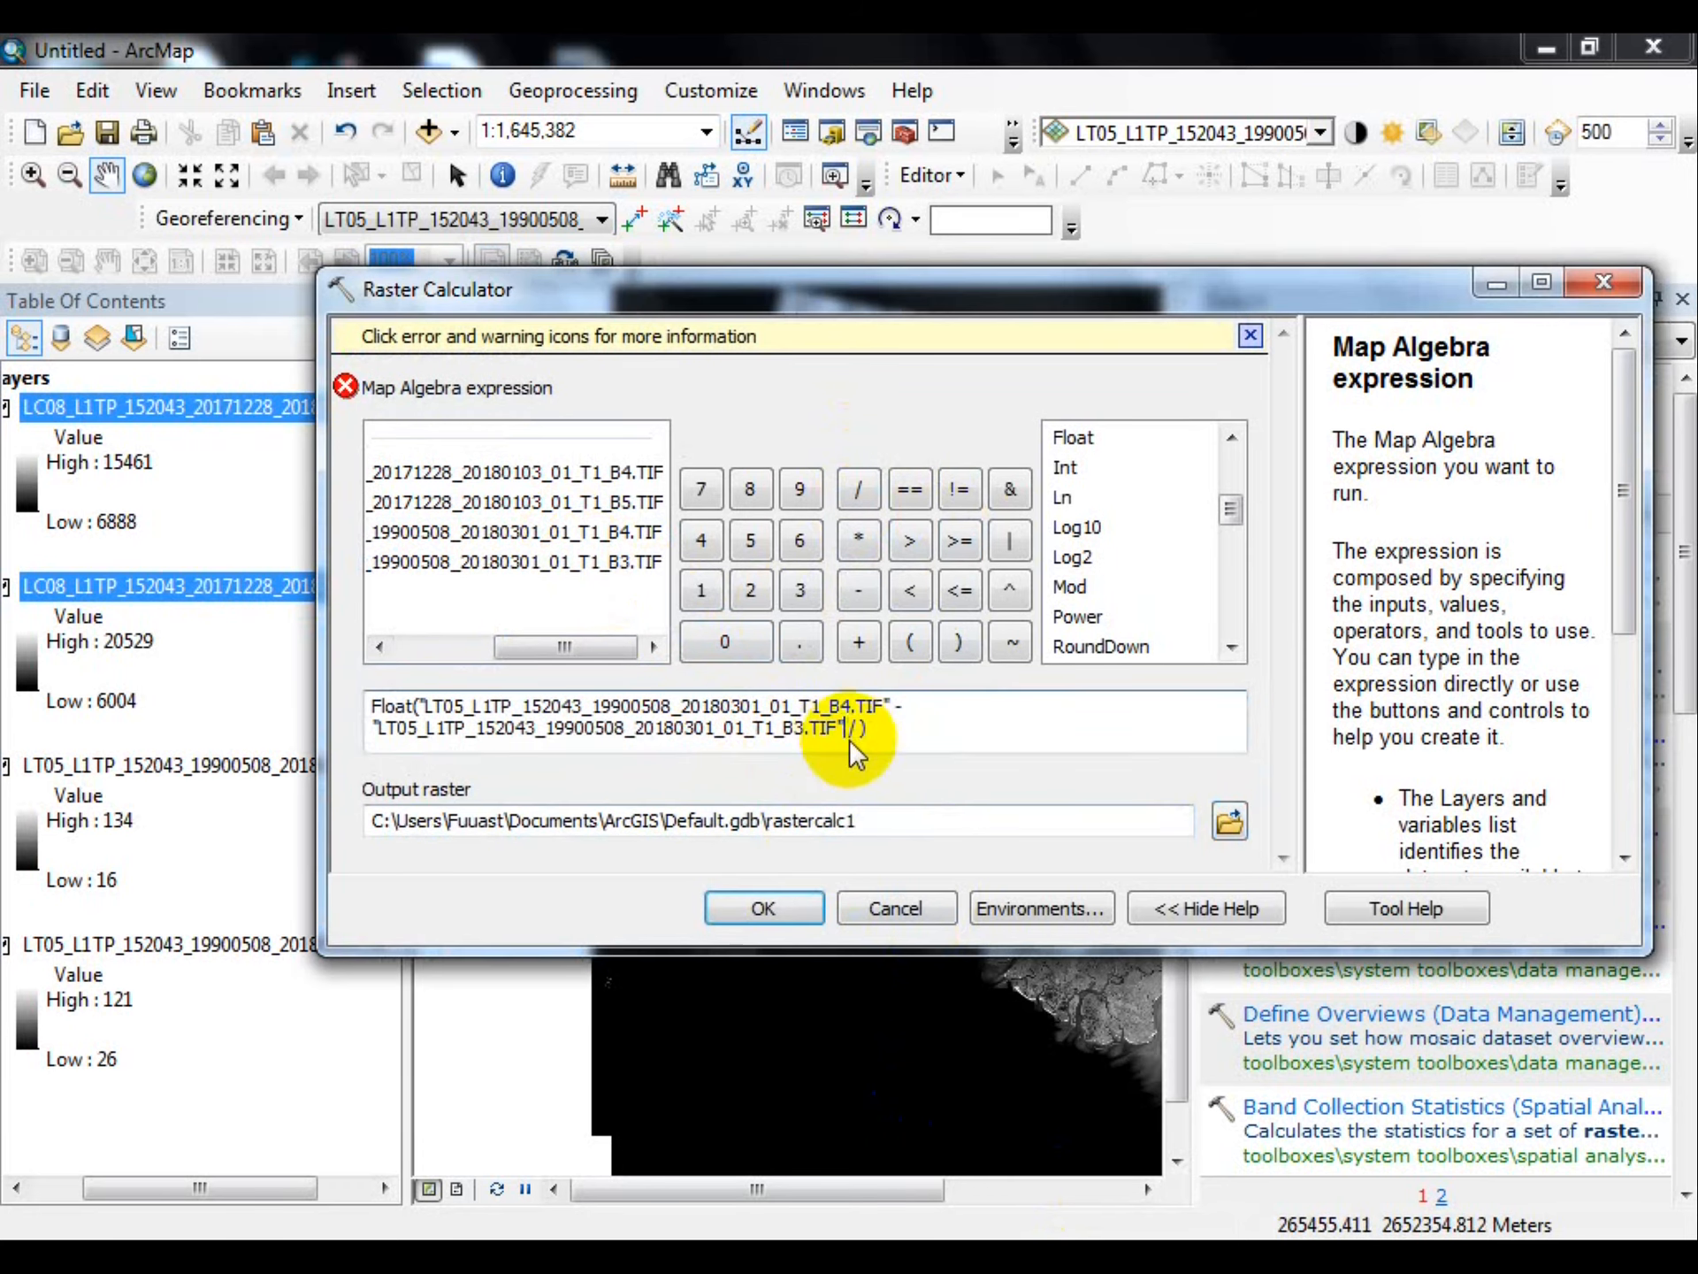
pyautogui.press('Delete')
pyautogui.press('Delete')
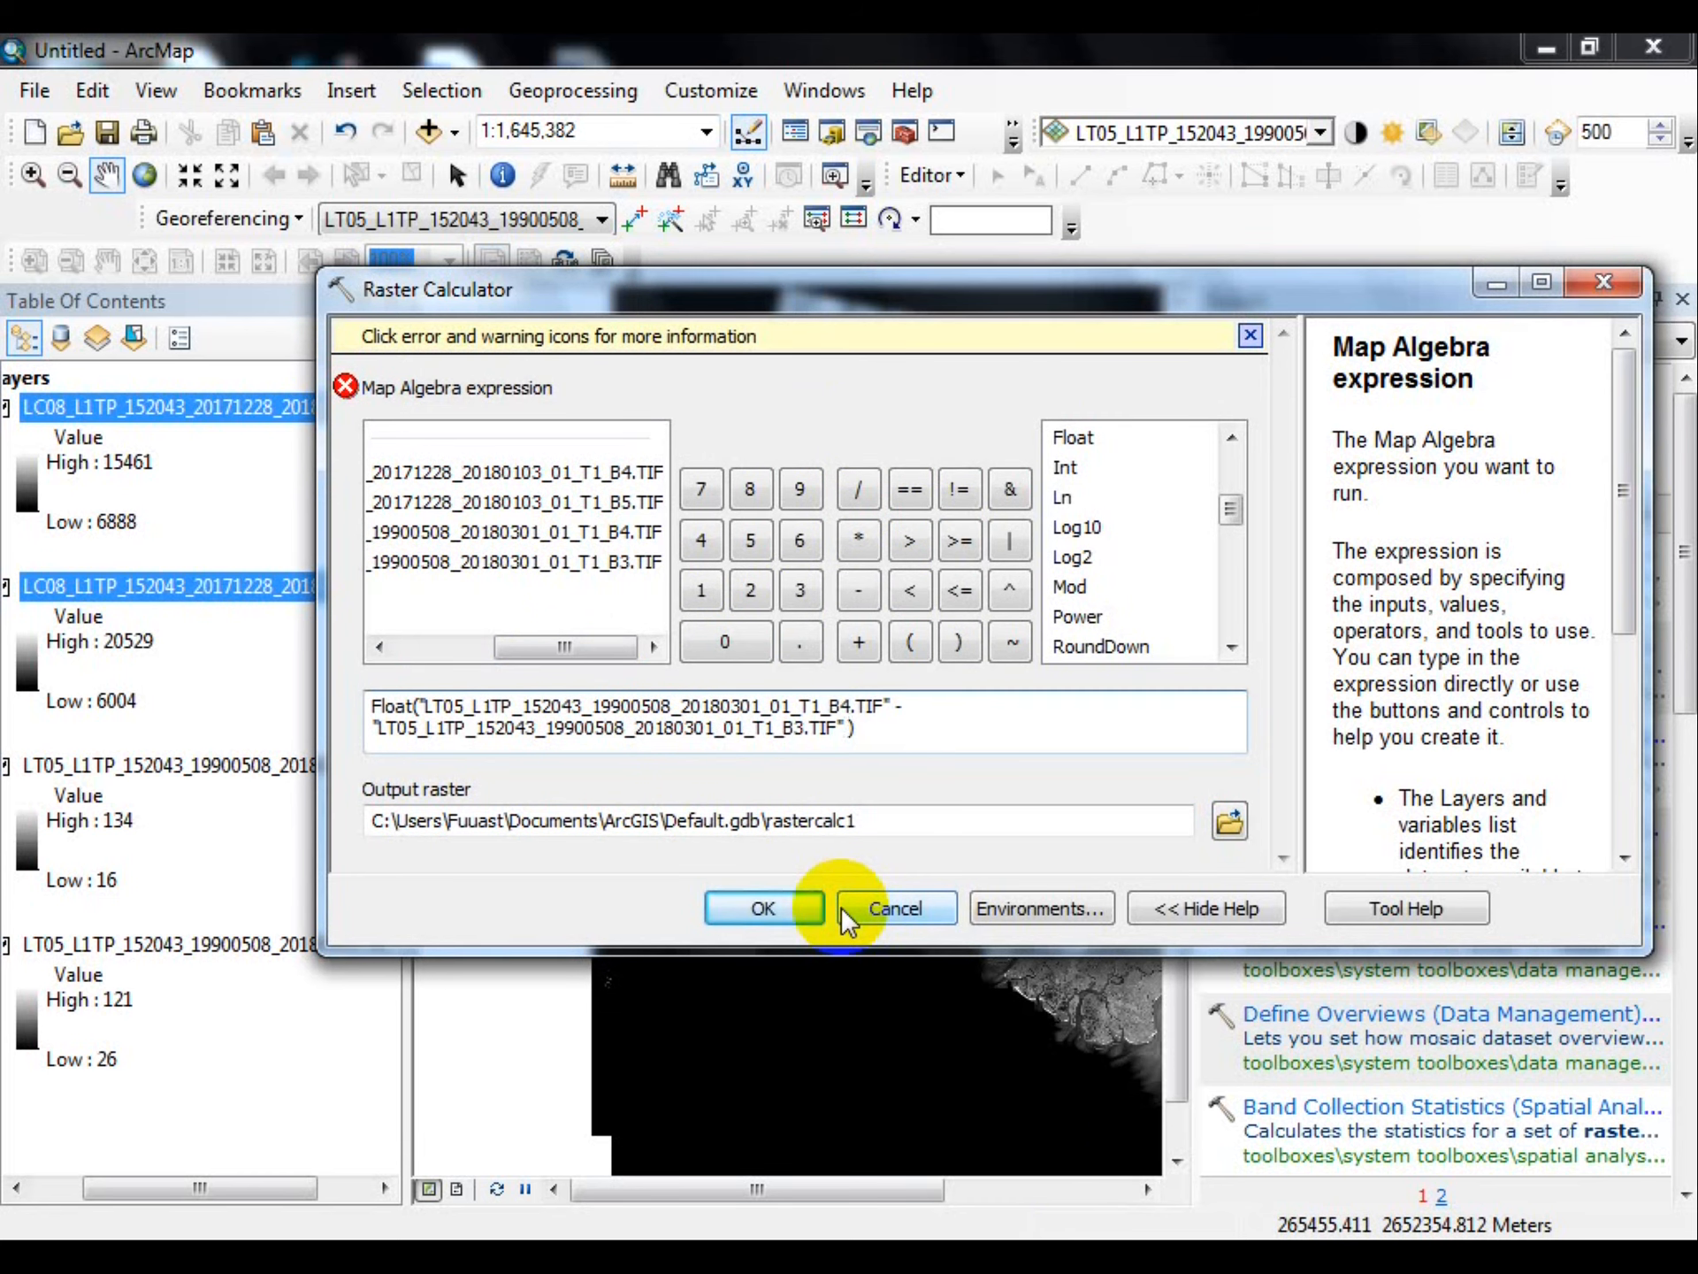
pyautogui.press('BackSpace')
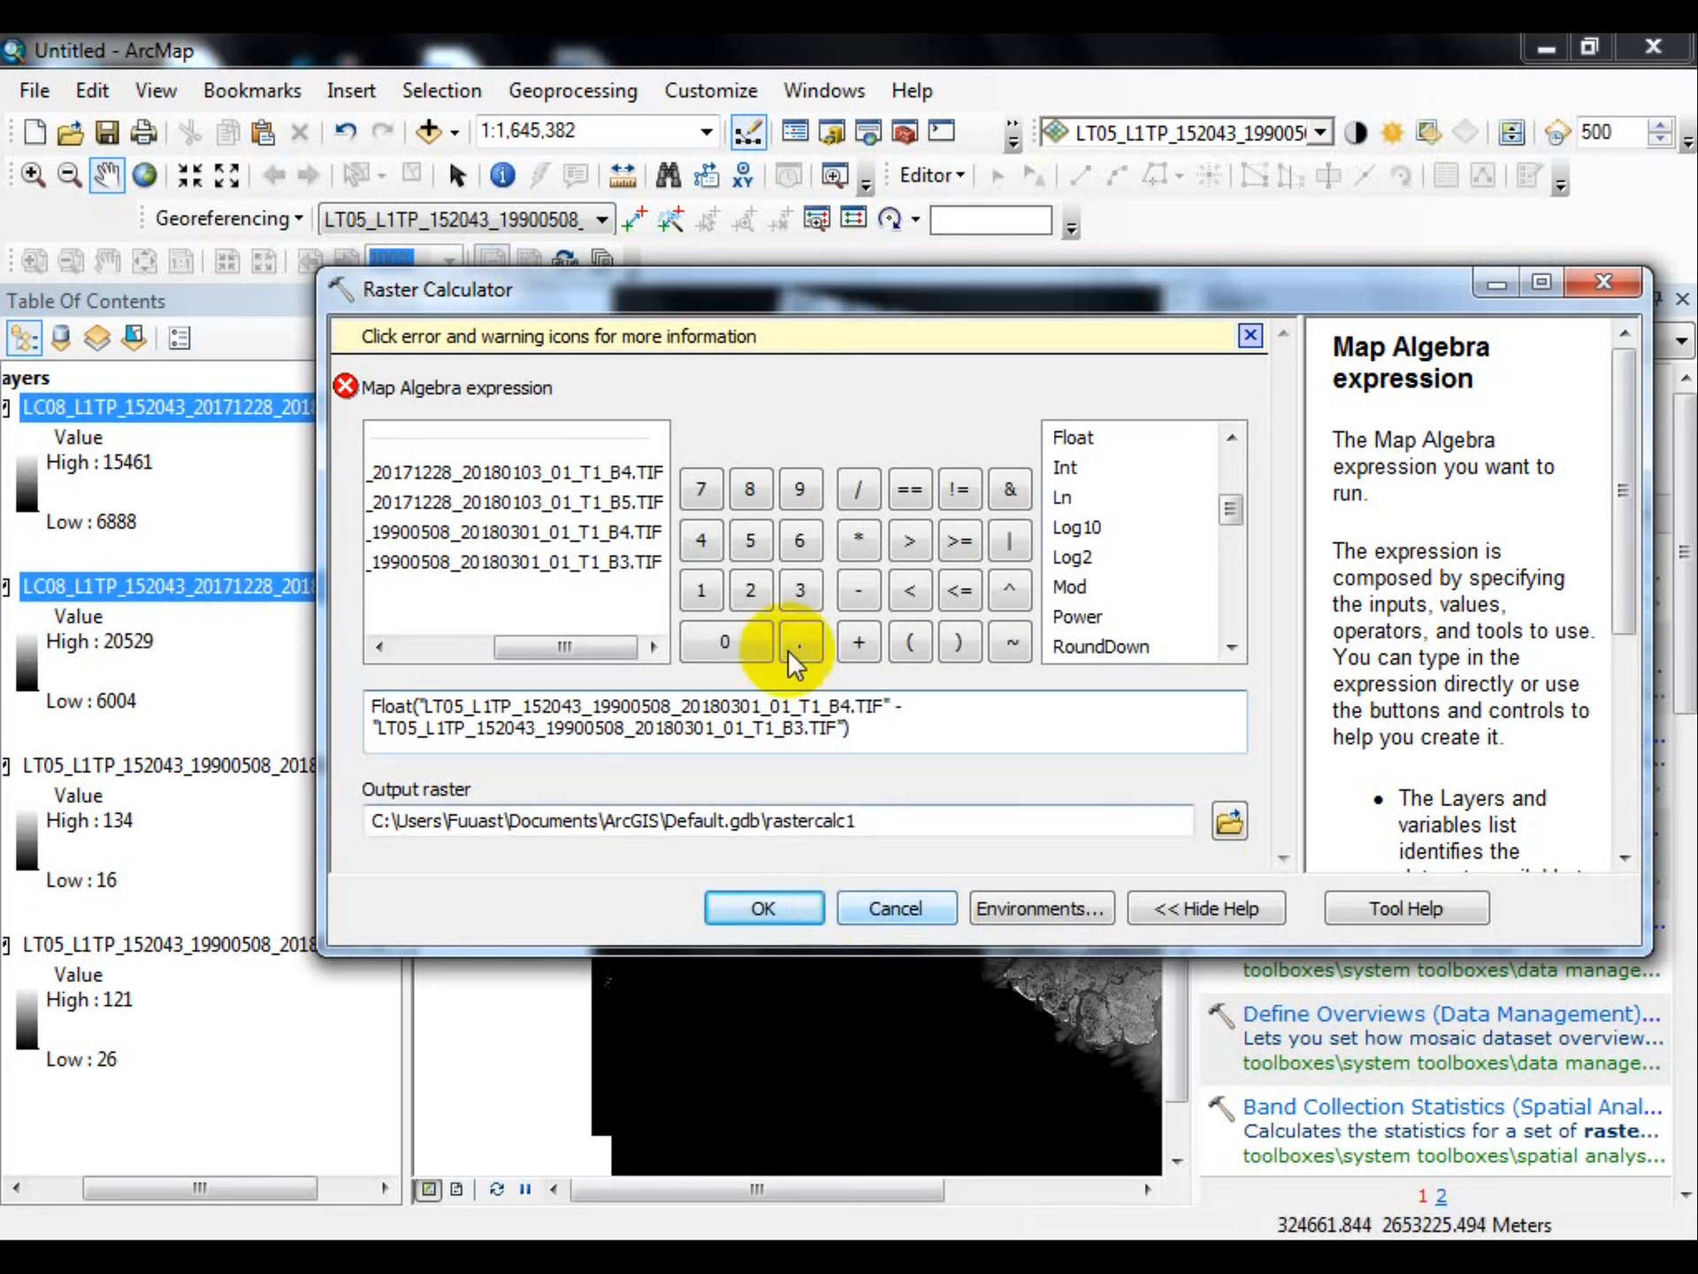
# Divide the band difference by a second Float function containing LT05 1990 band B4.TIF plus band B3.TIF
pyautogui.click(860, 488)
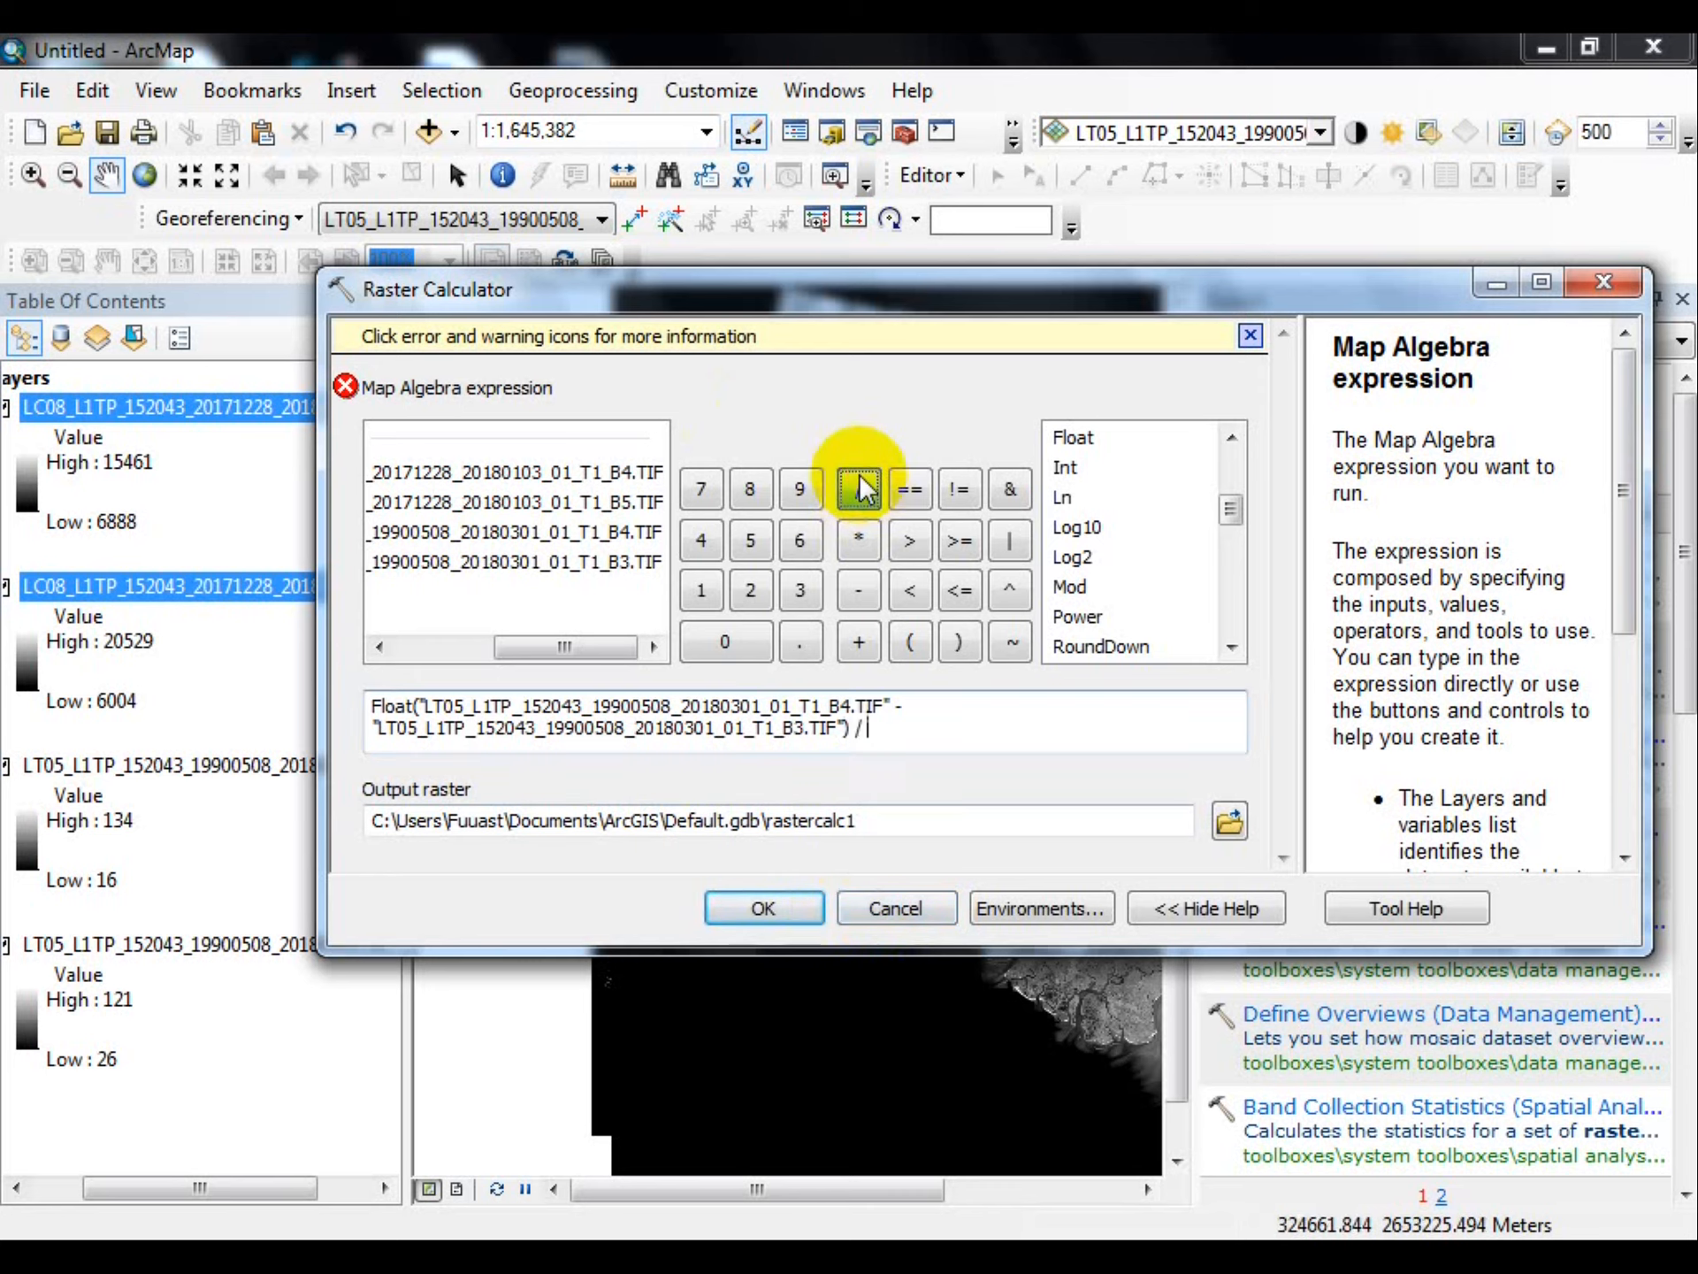
pyautogui.doubleClick(1074, 439)
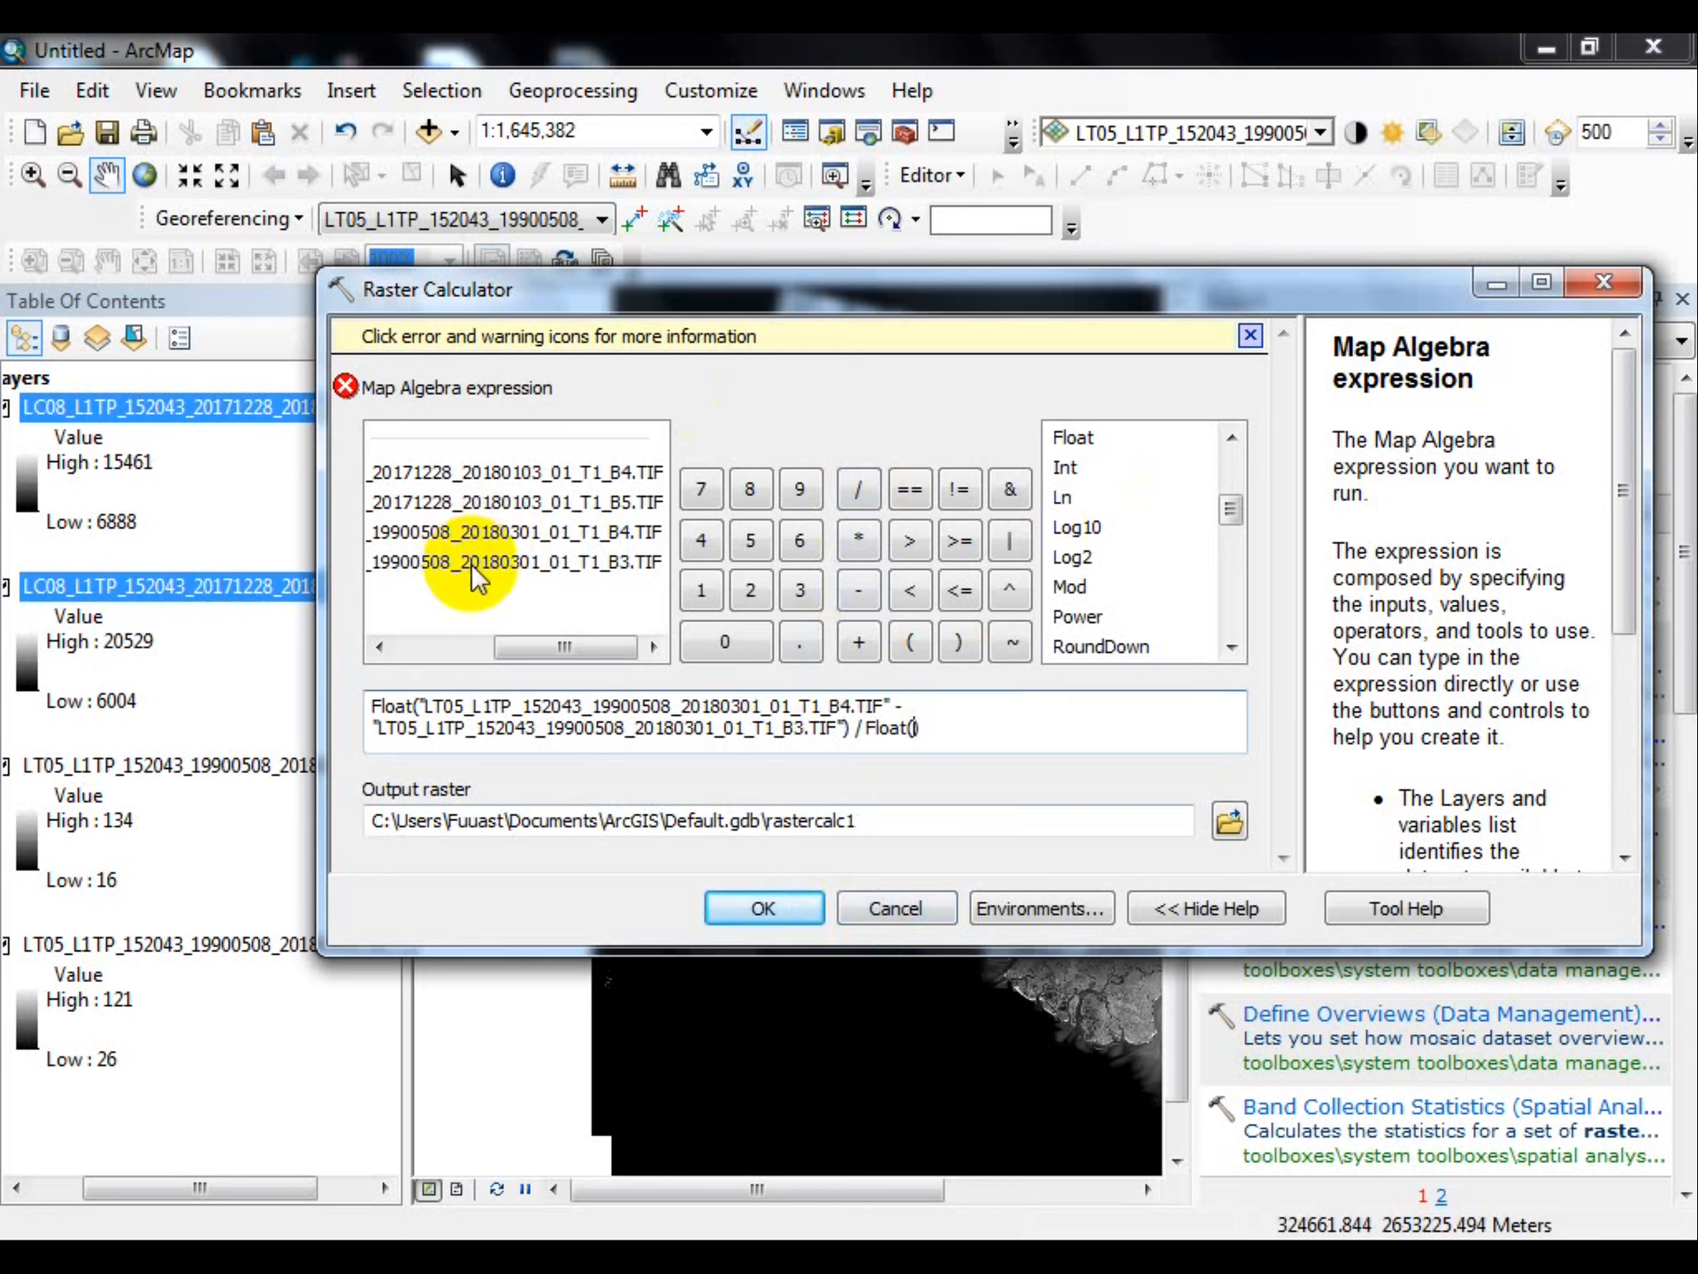
pyautogui.doubleClick(566, 531)
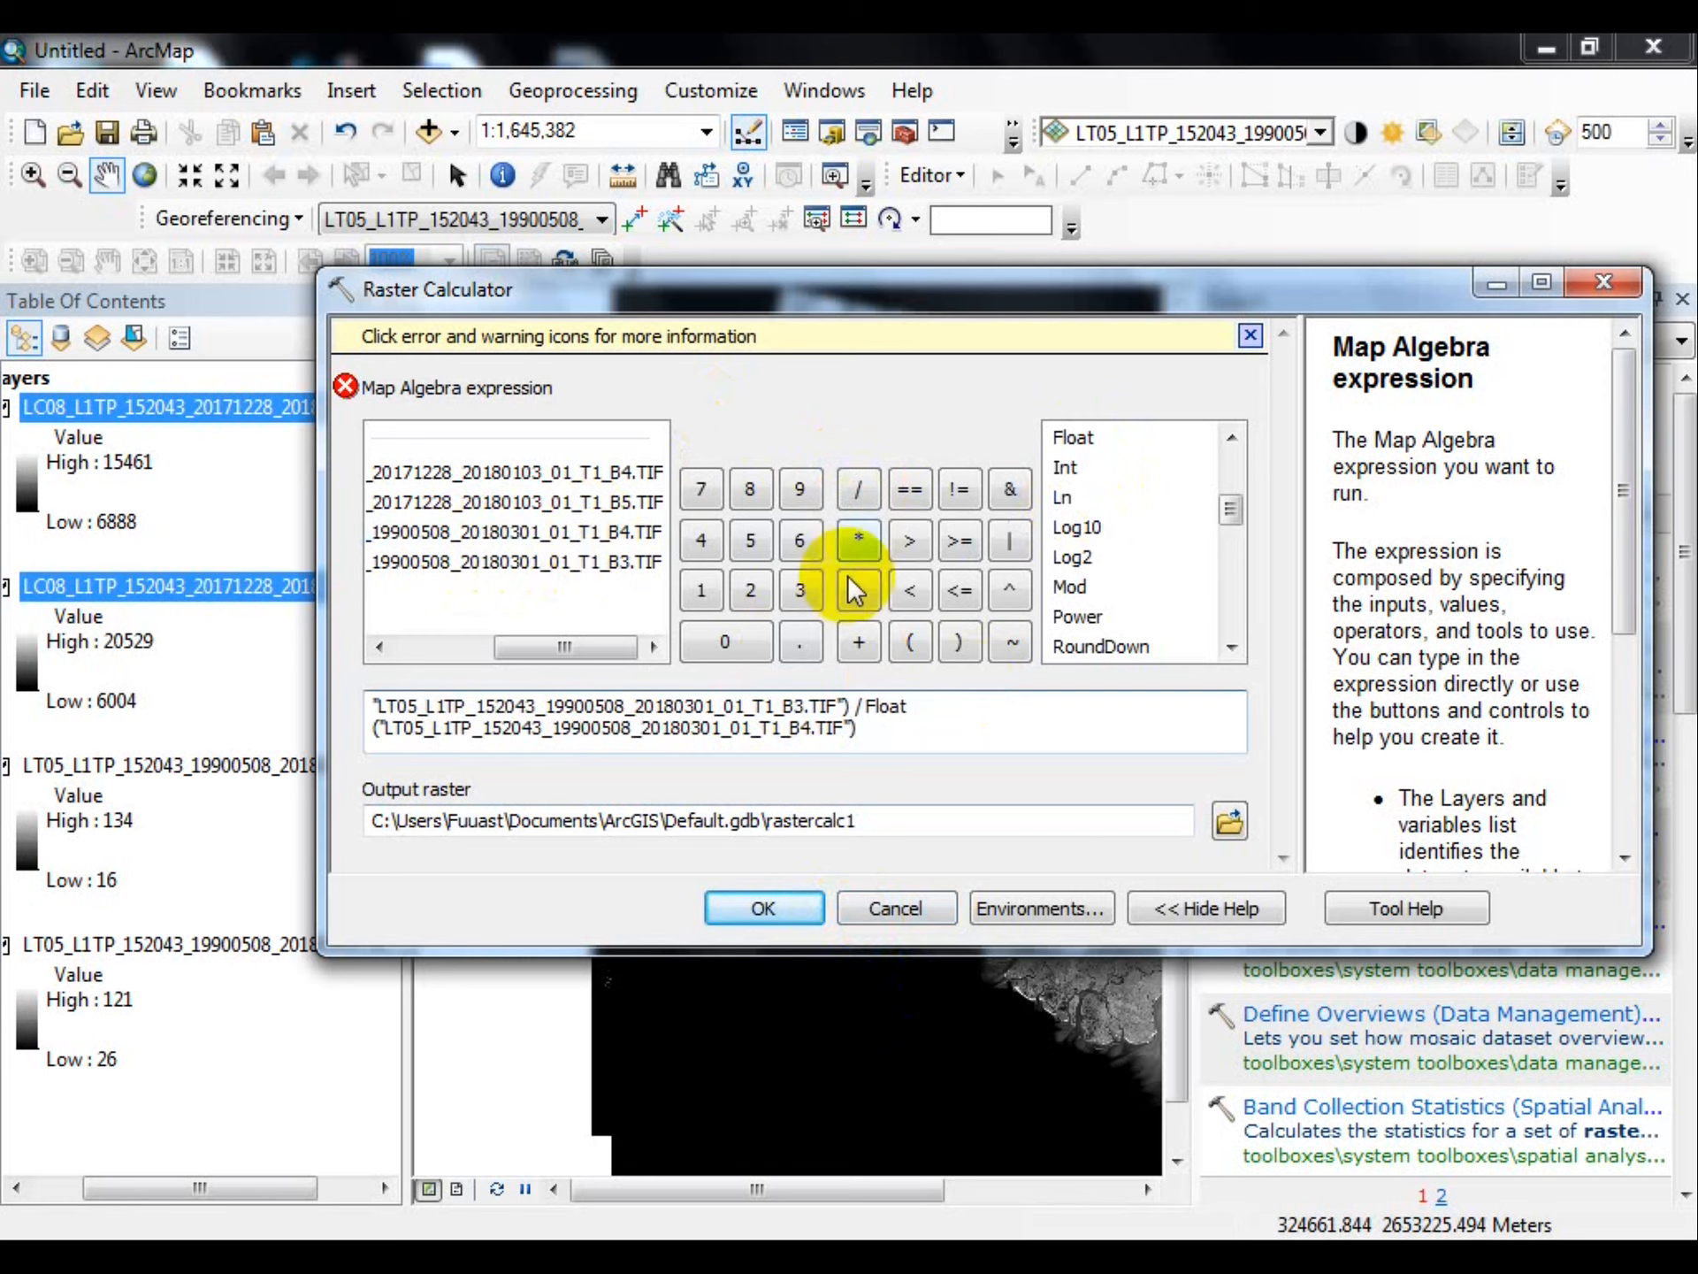
pyautogui.click(867, 628)
pyautogui.doubleClick(629, 565)
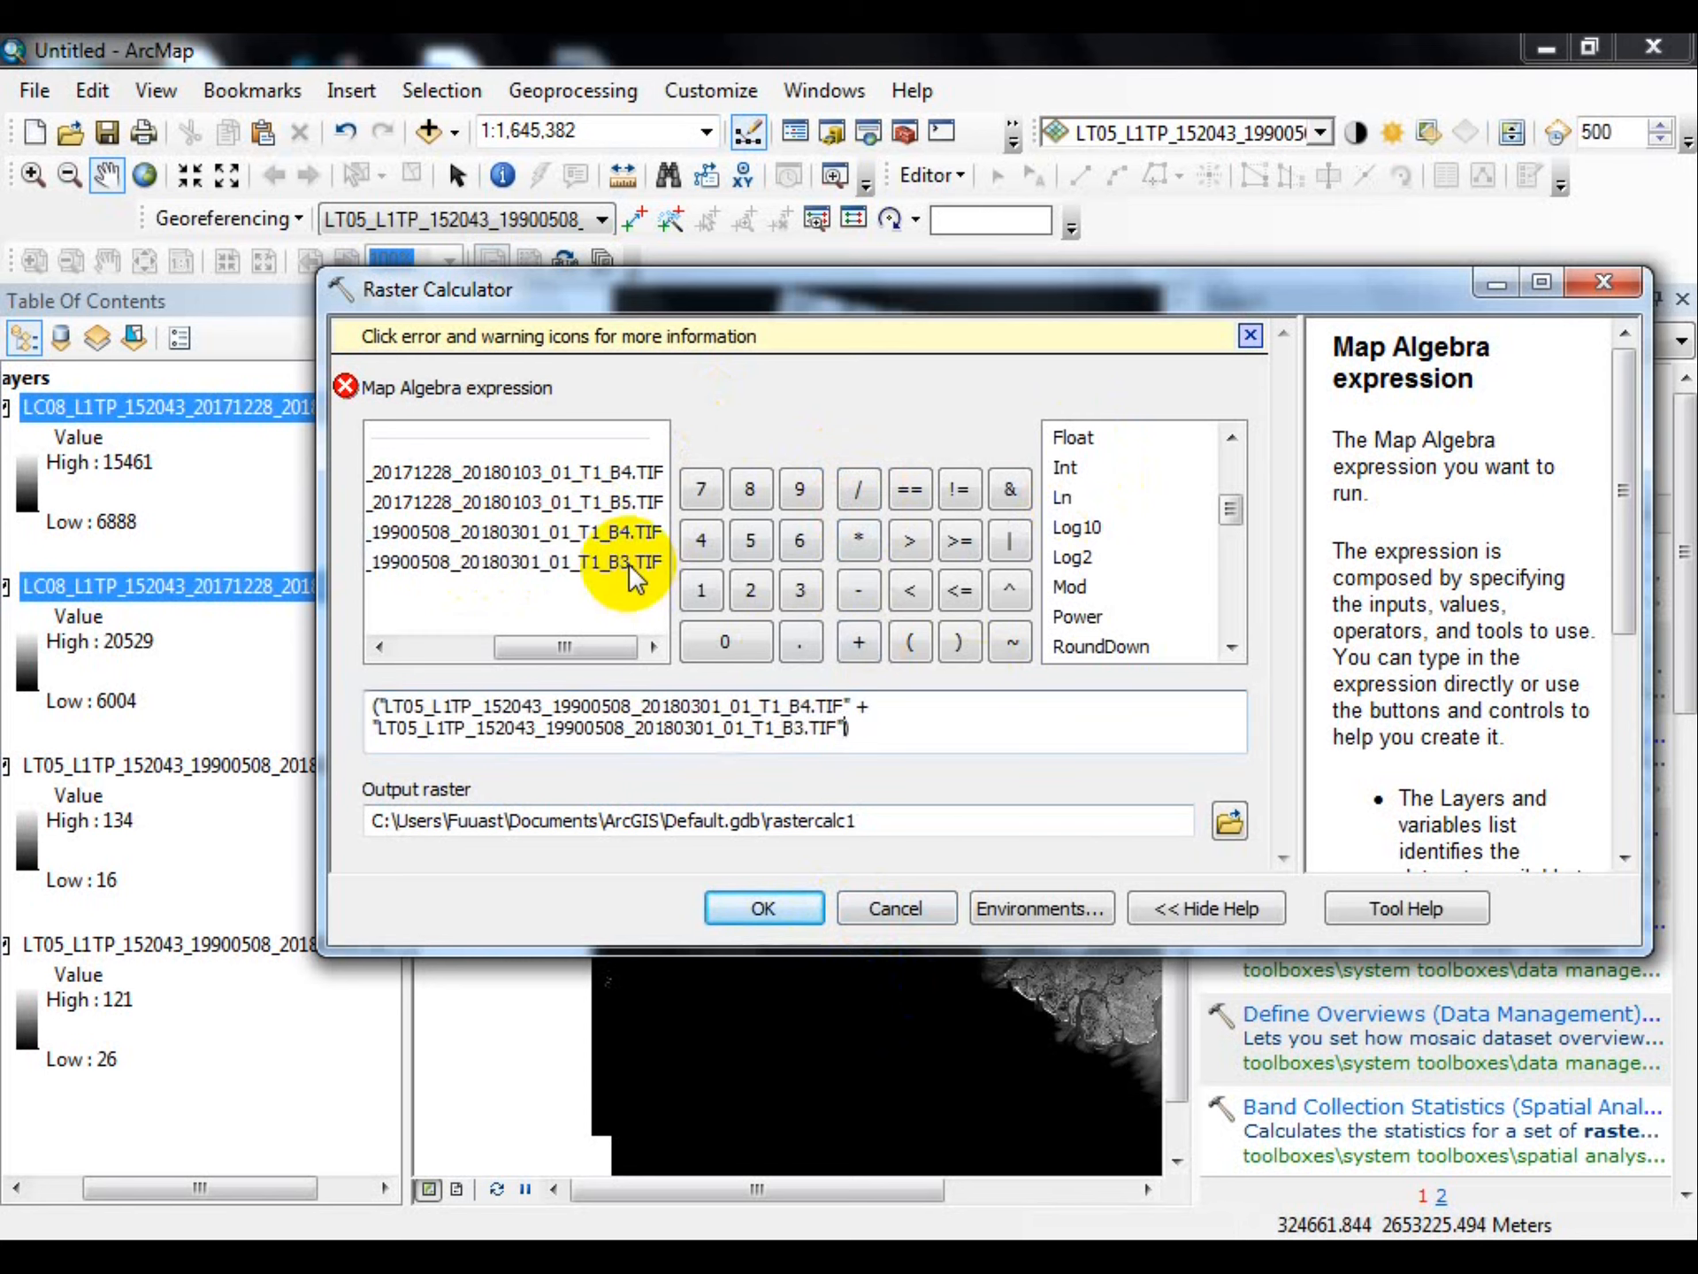
pyautogui.click(906, 739)
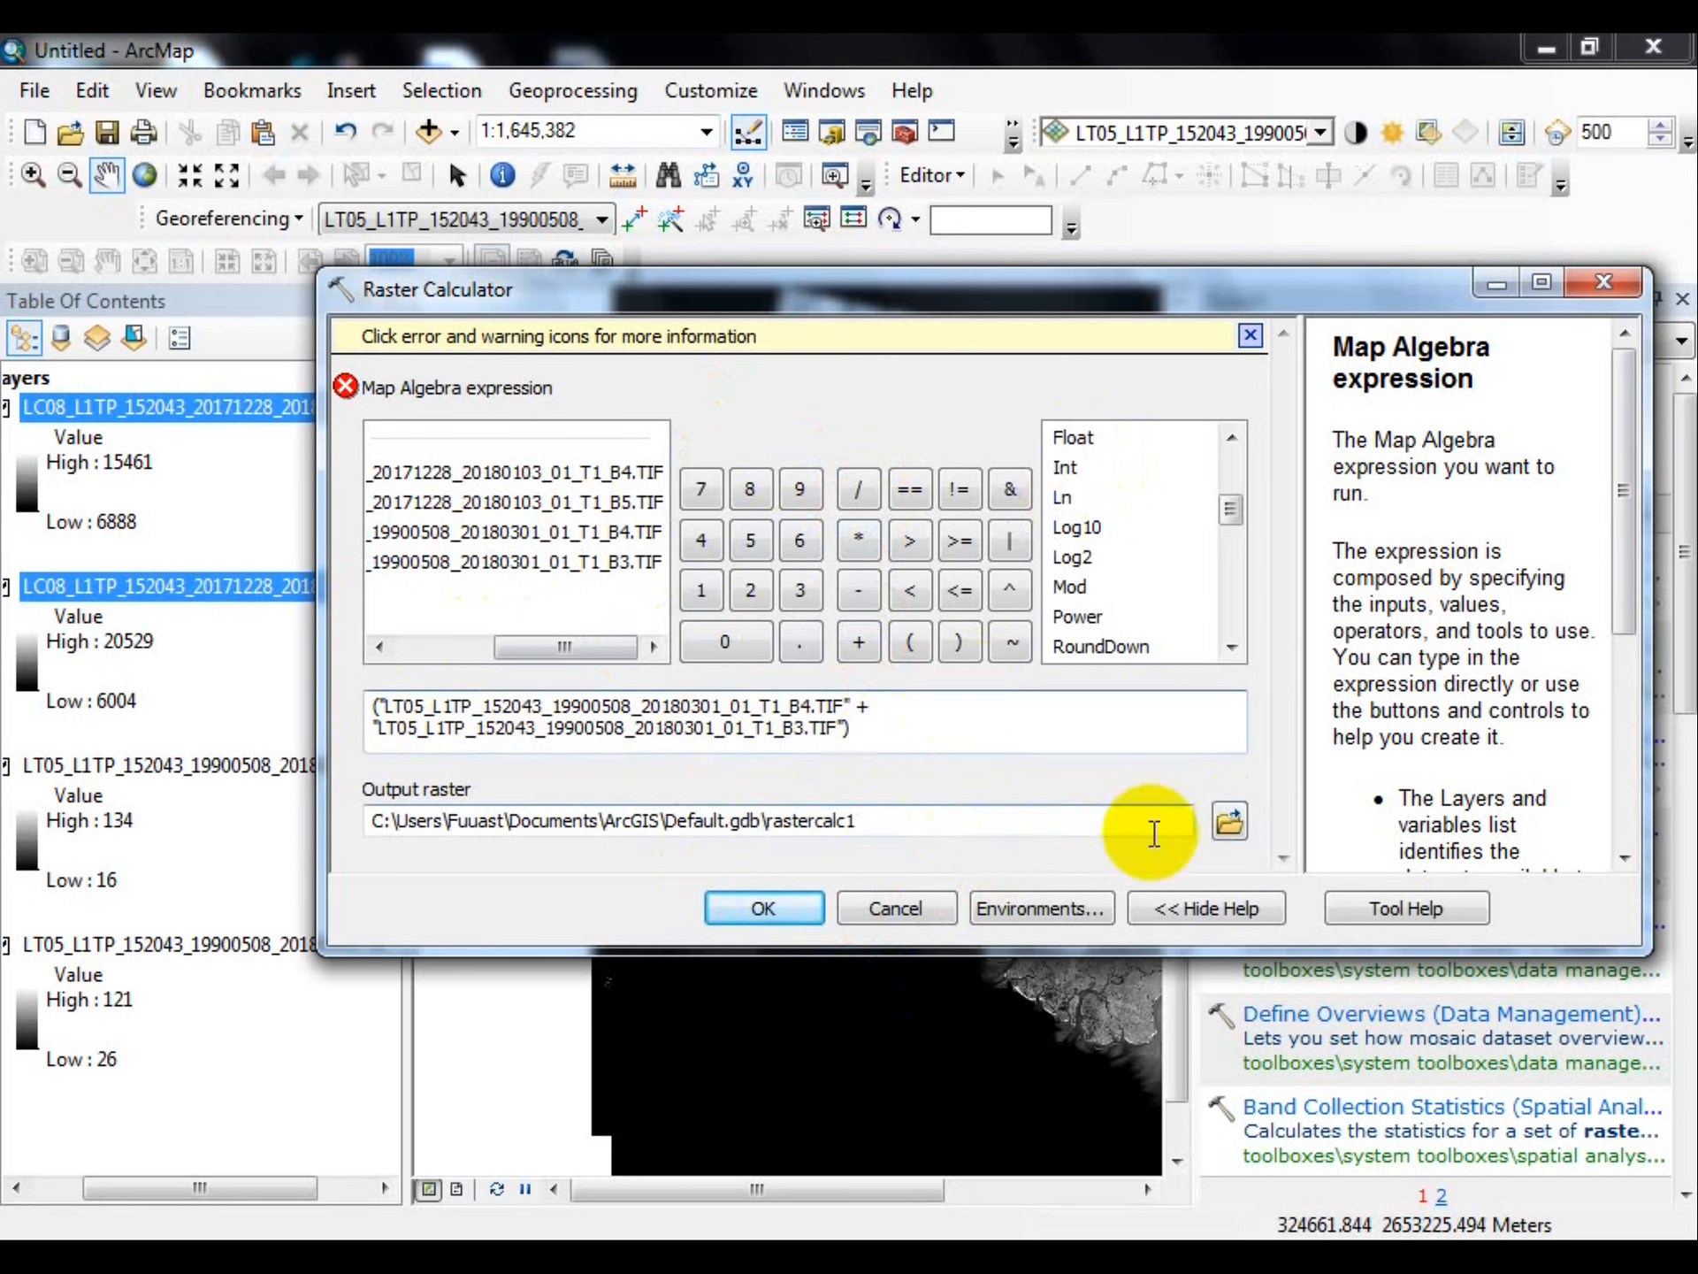
# Set the output raster to ndvi in the G:\LT05_L1TP_152043_19900508_20180301_01_T1 folder and run the calculation
pyautogui.click(1213, 823)
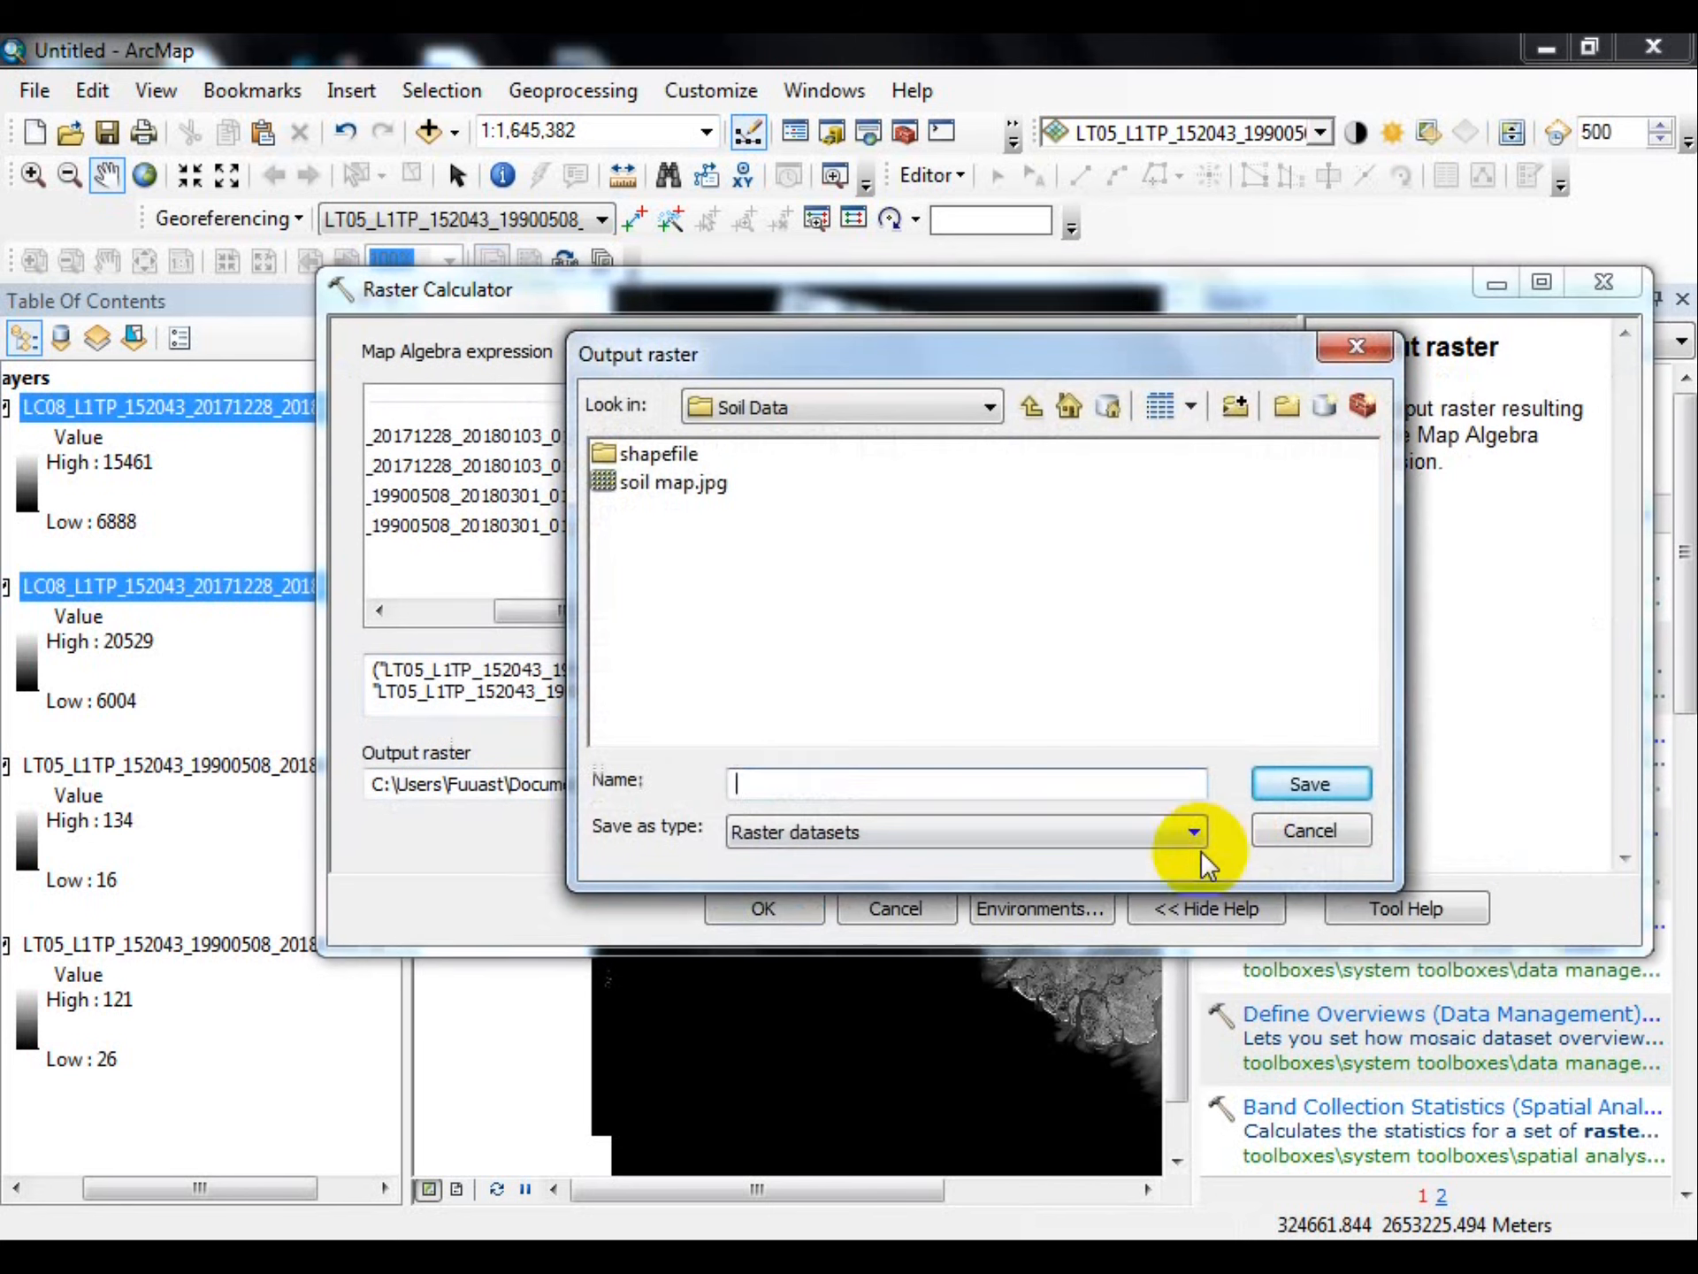
pyautogui.click(924, 396)
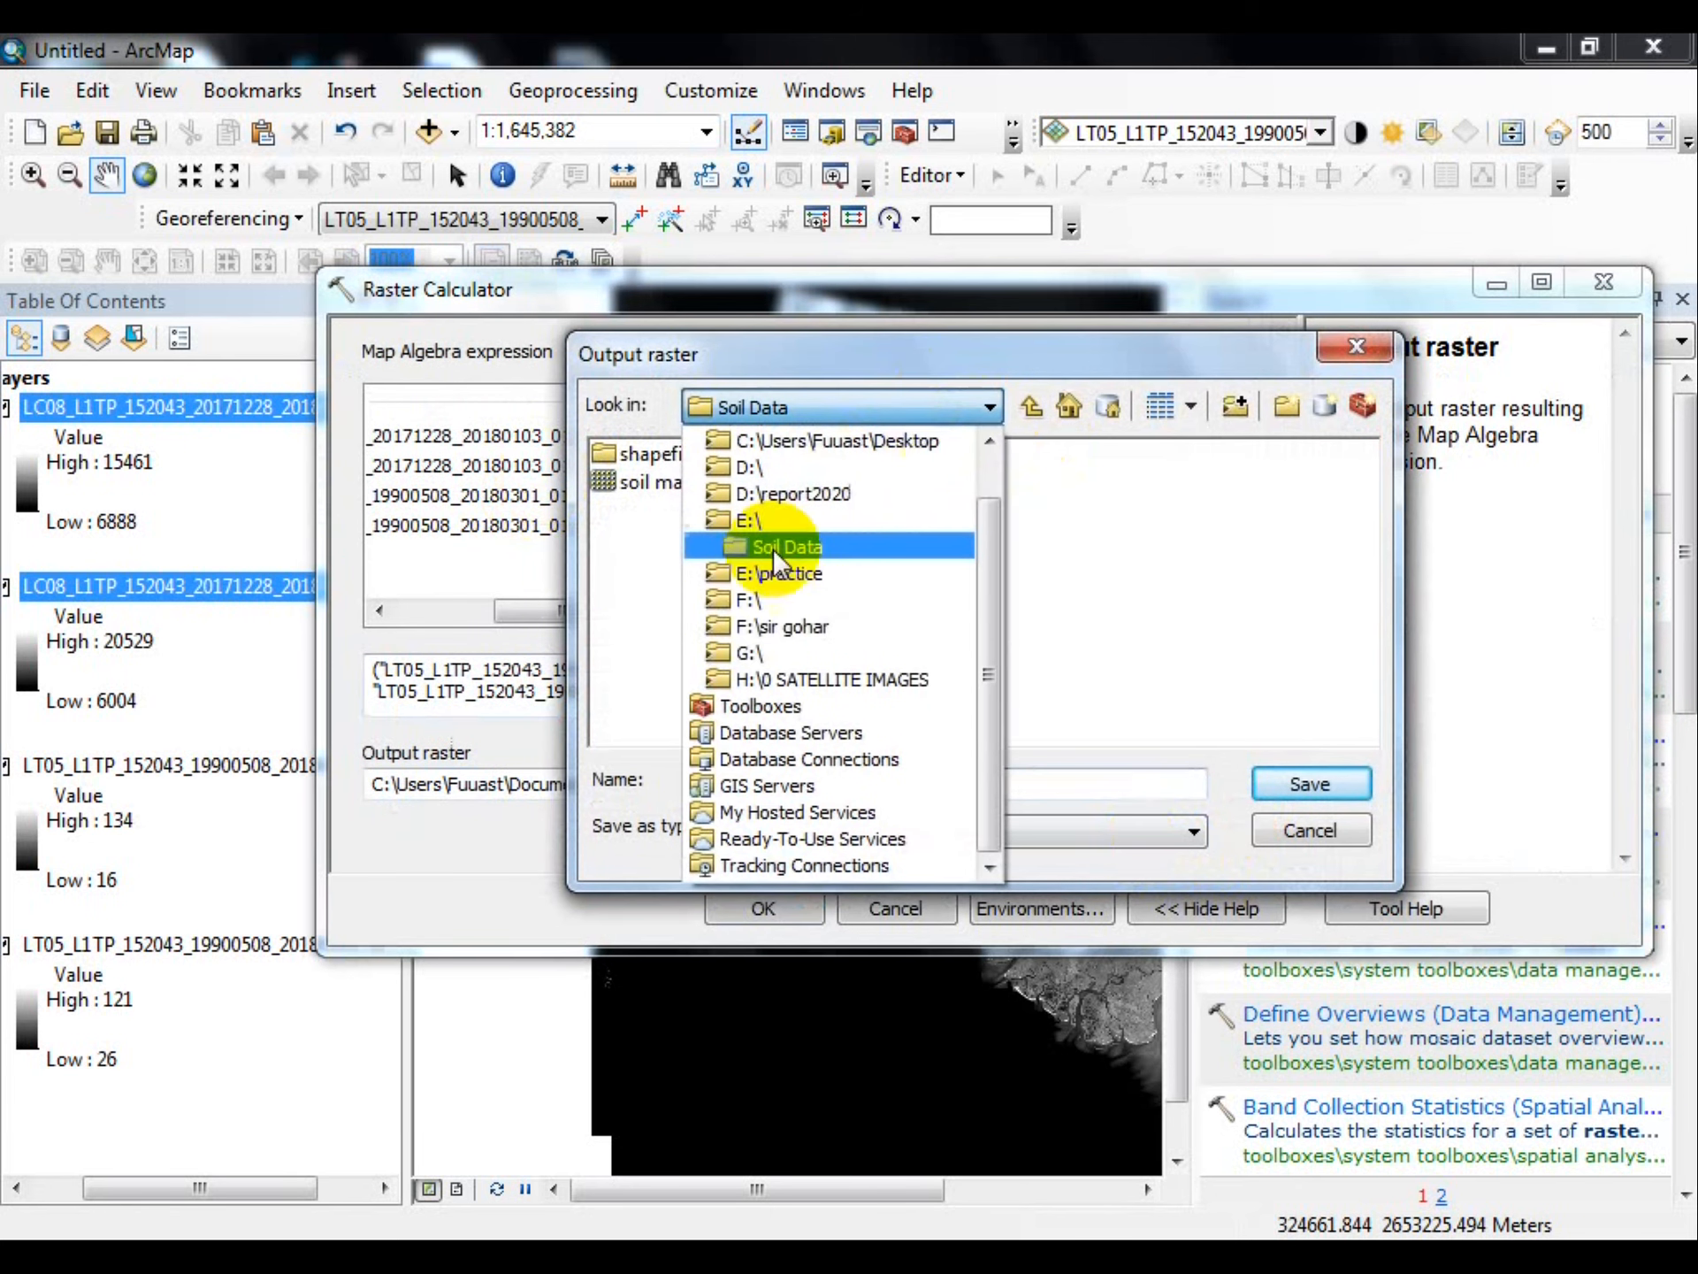
pyautogui.click(741, 657)
pyautogui.click(1353, 567)
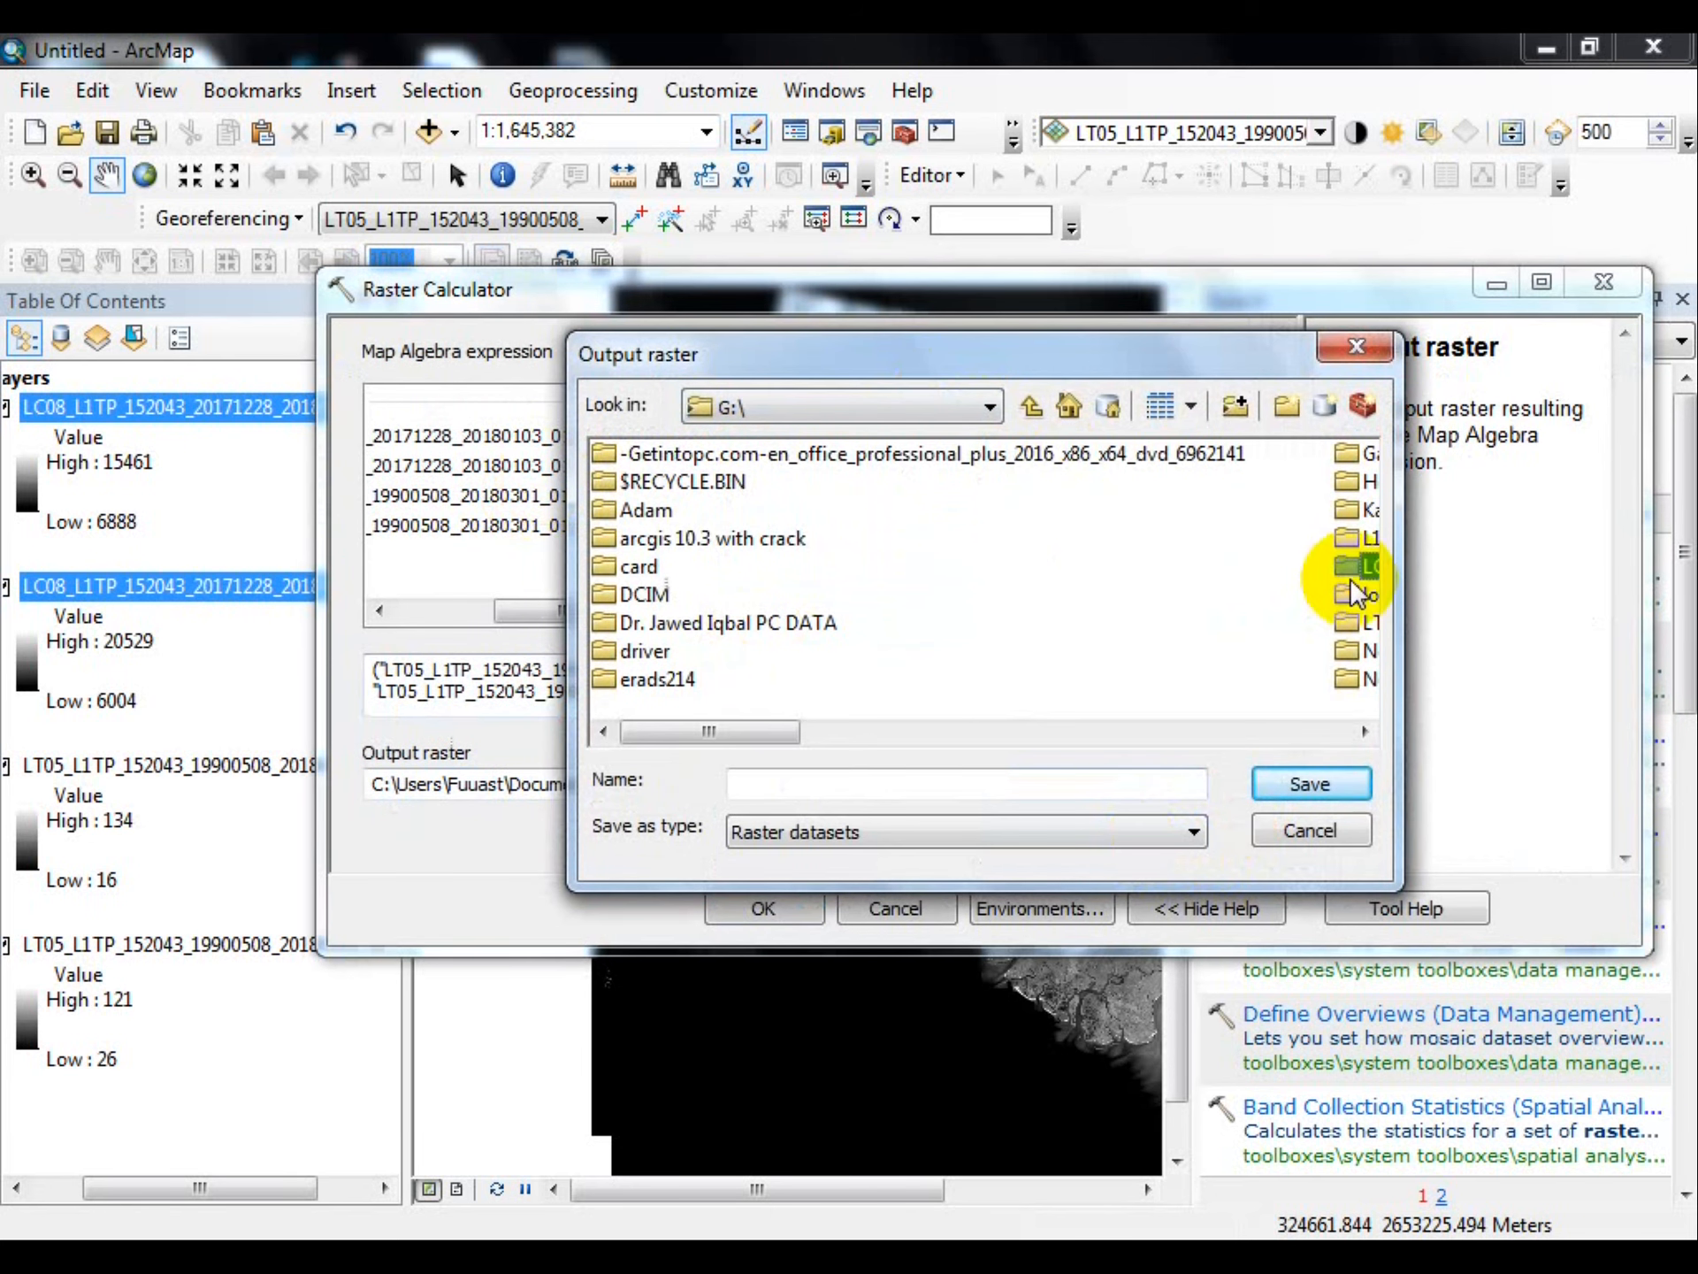
pyautogui.click(1347, 601)
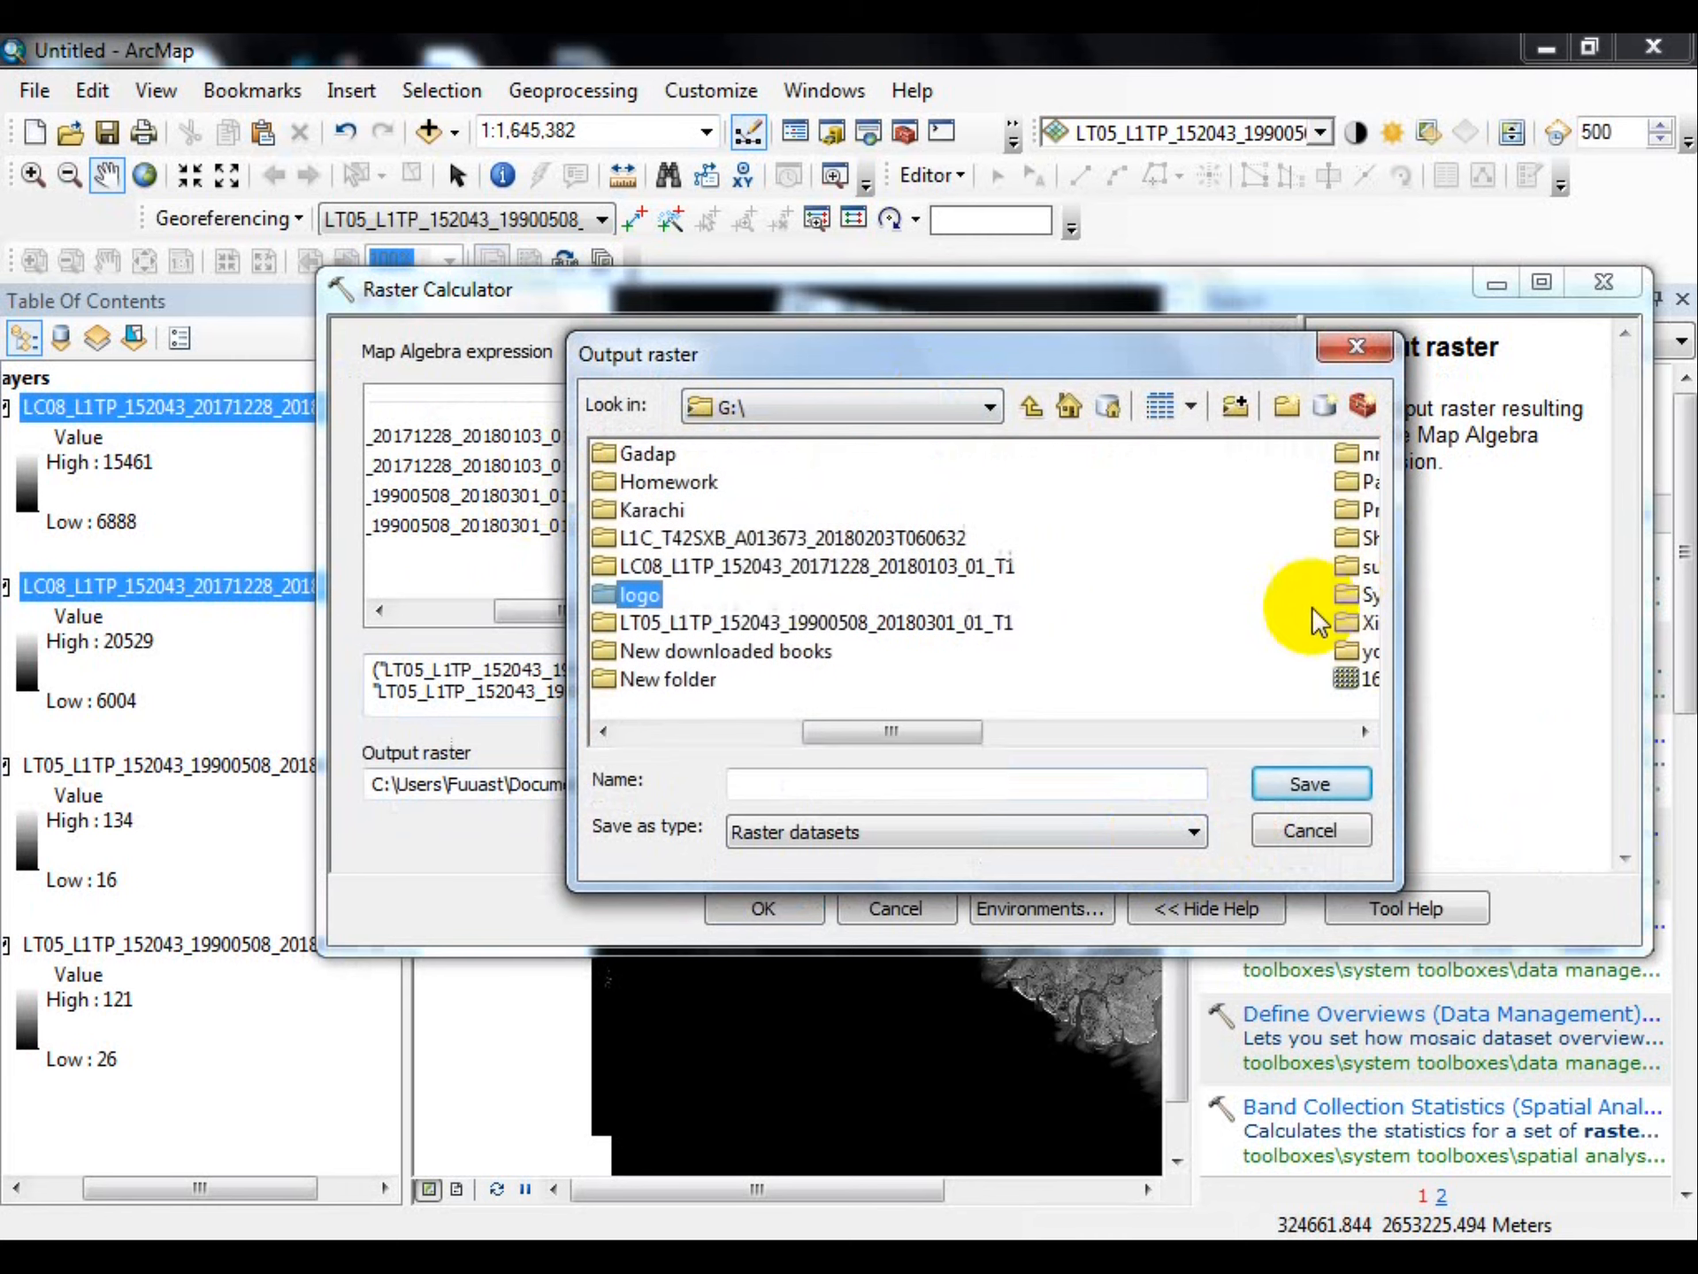
pyautogui.doubleClick(686, 624)
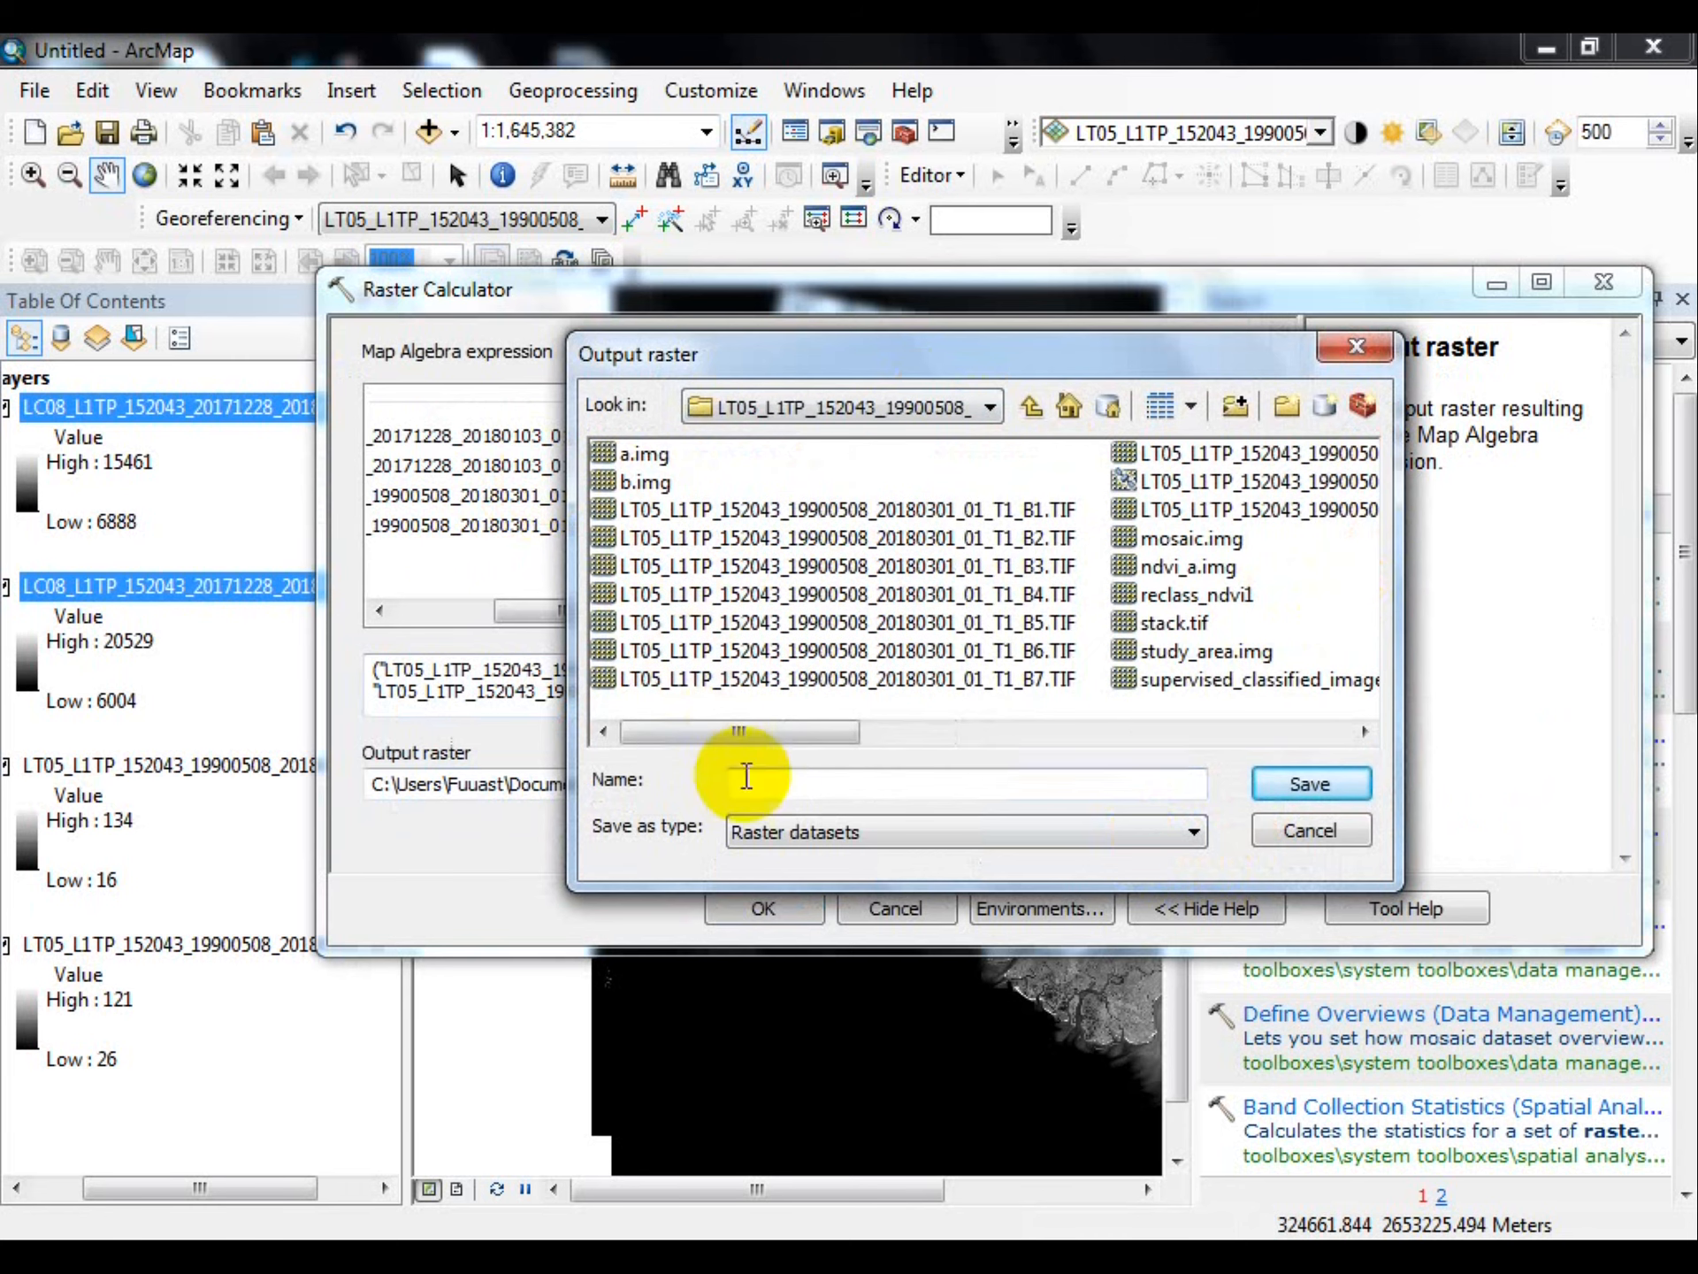
pyautogui.write('ndvi')
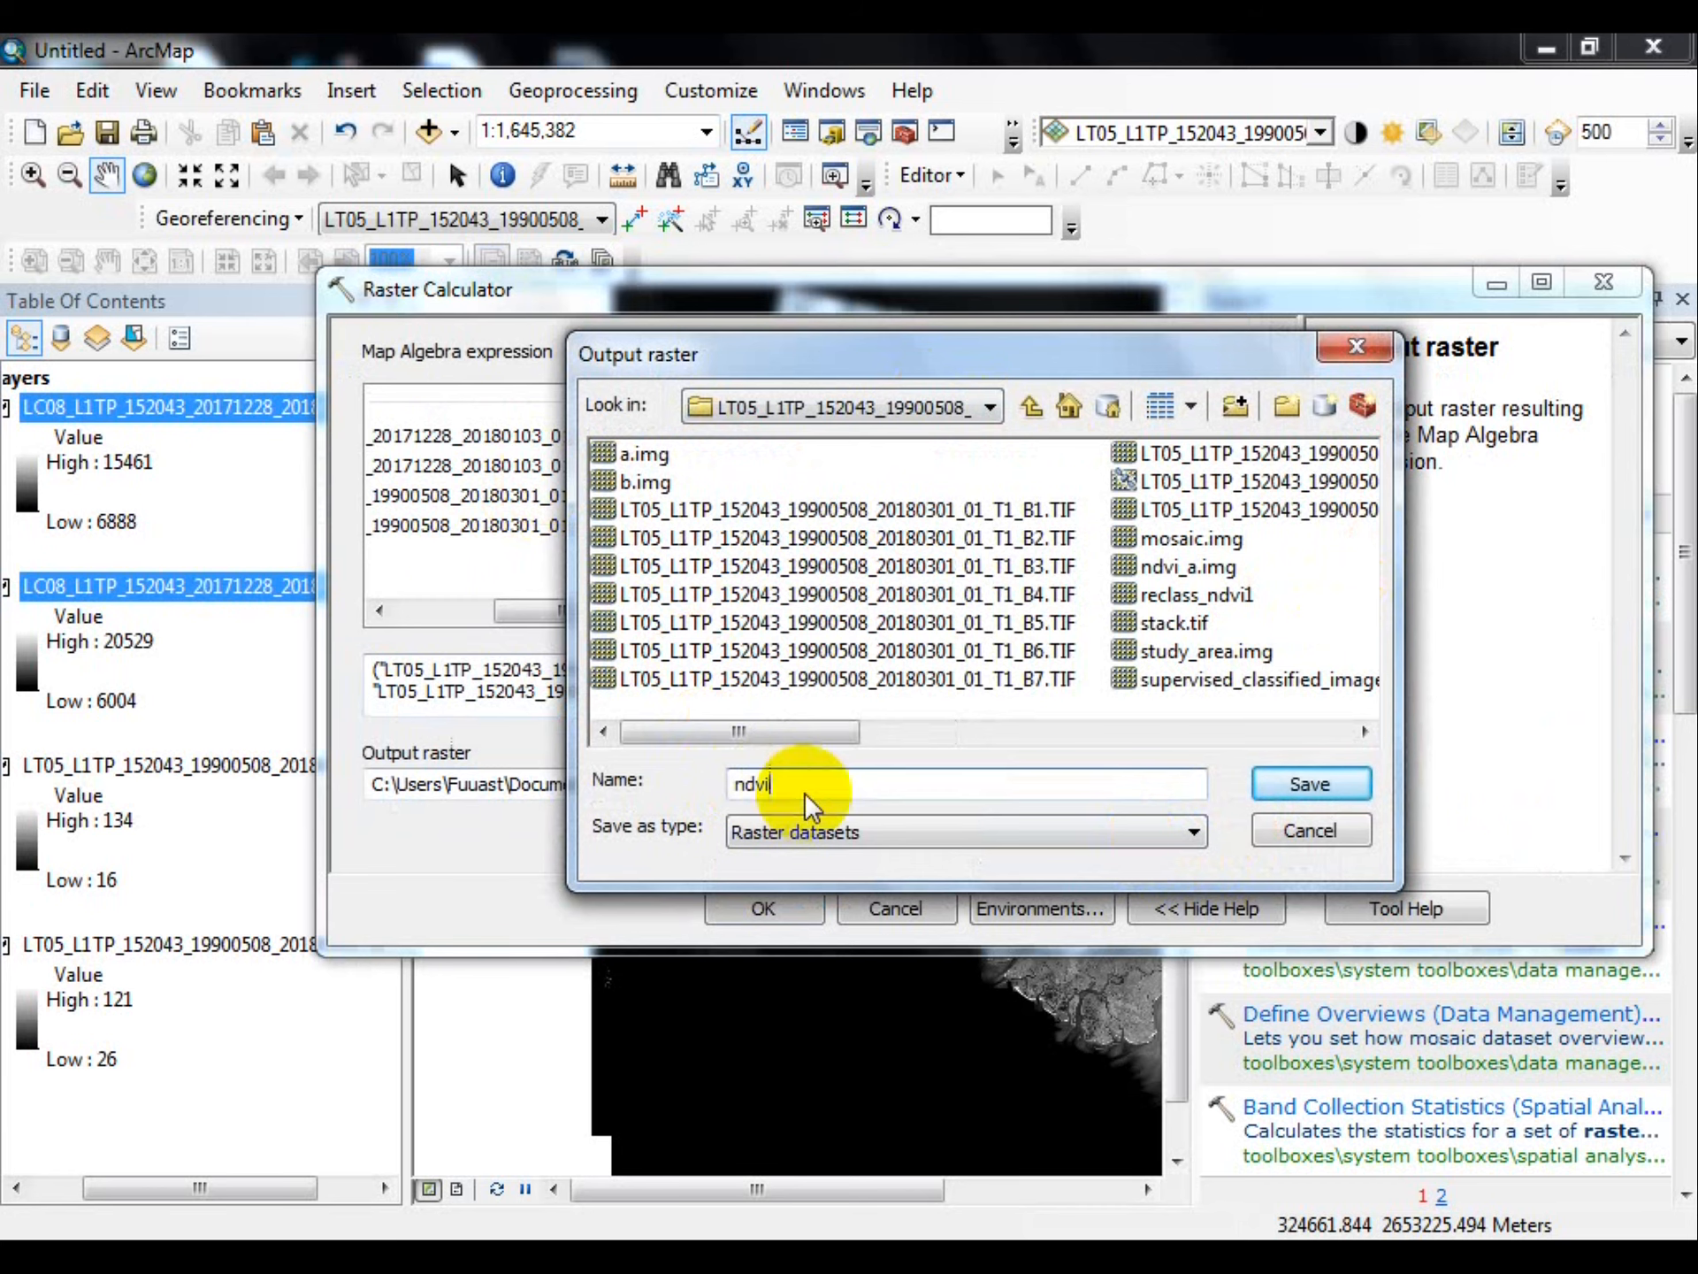
pyautogui.click(1309, 788)
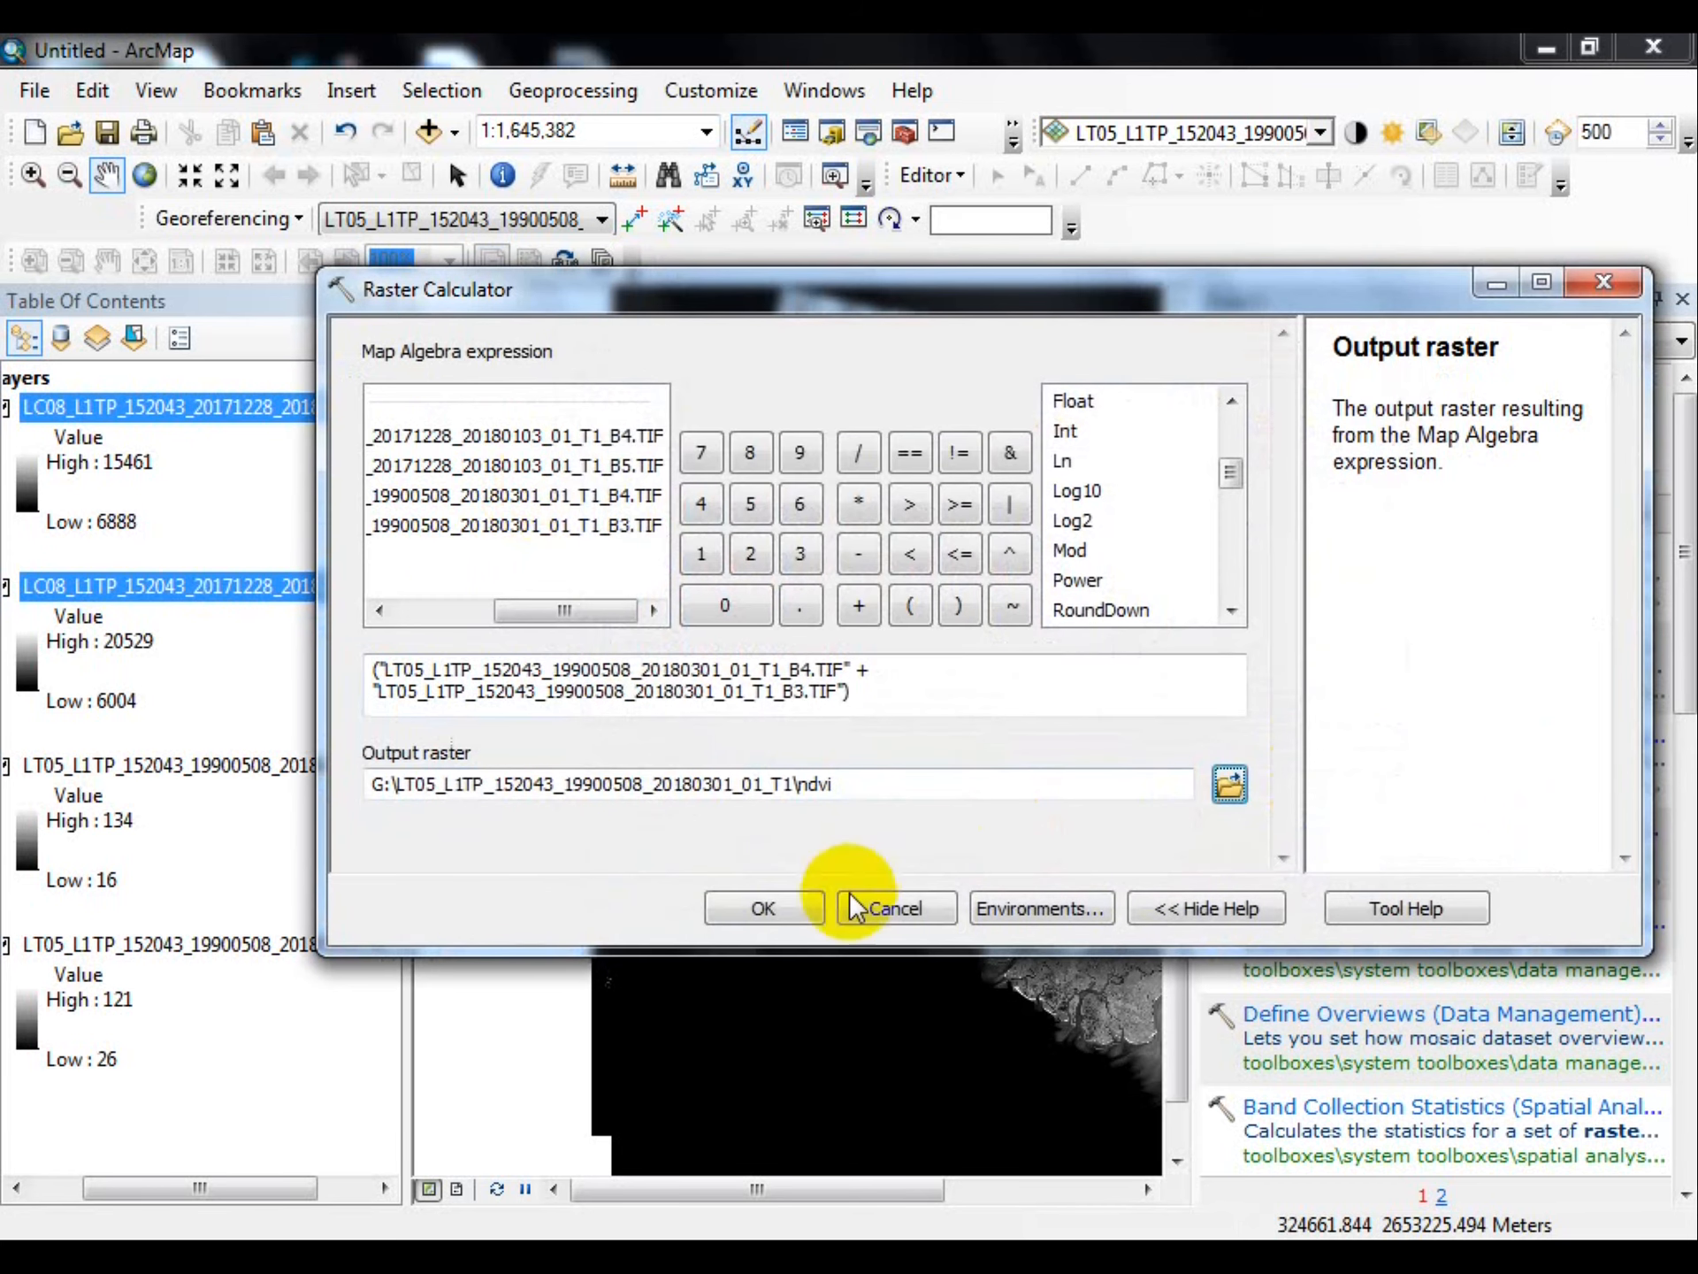
pyautogui.click(736, 908)
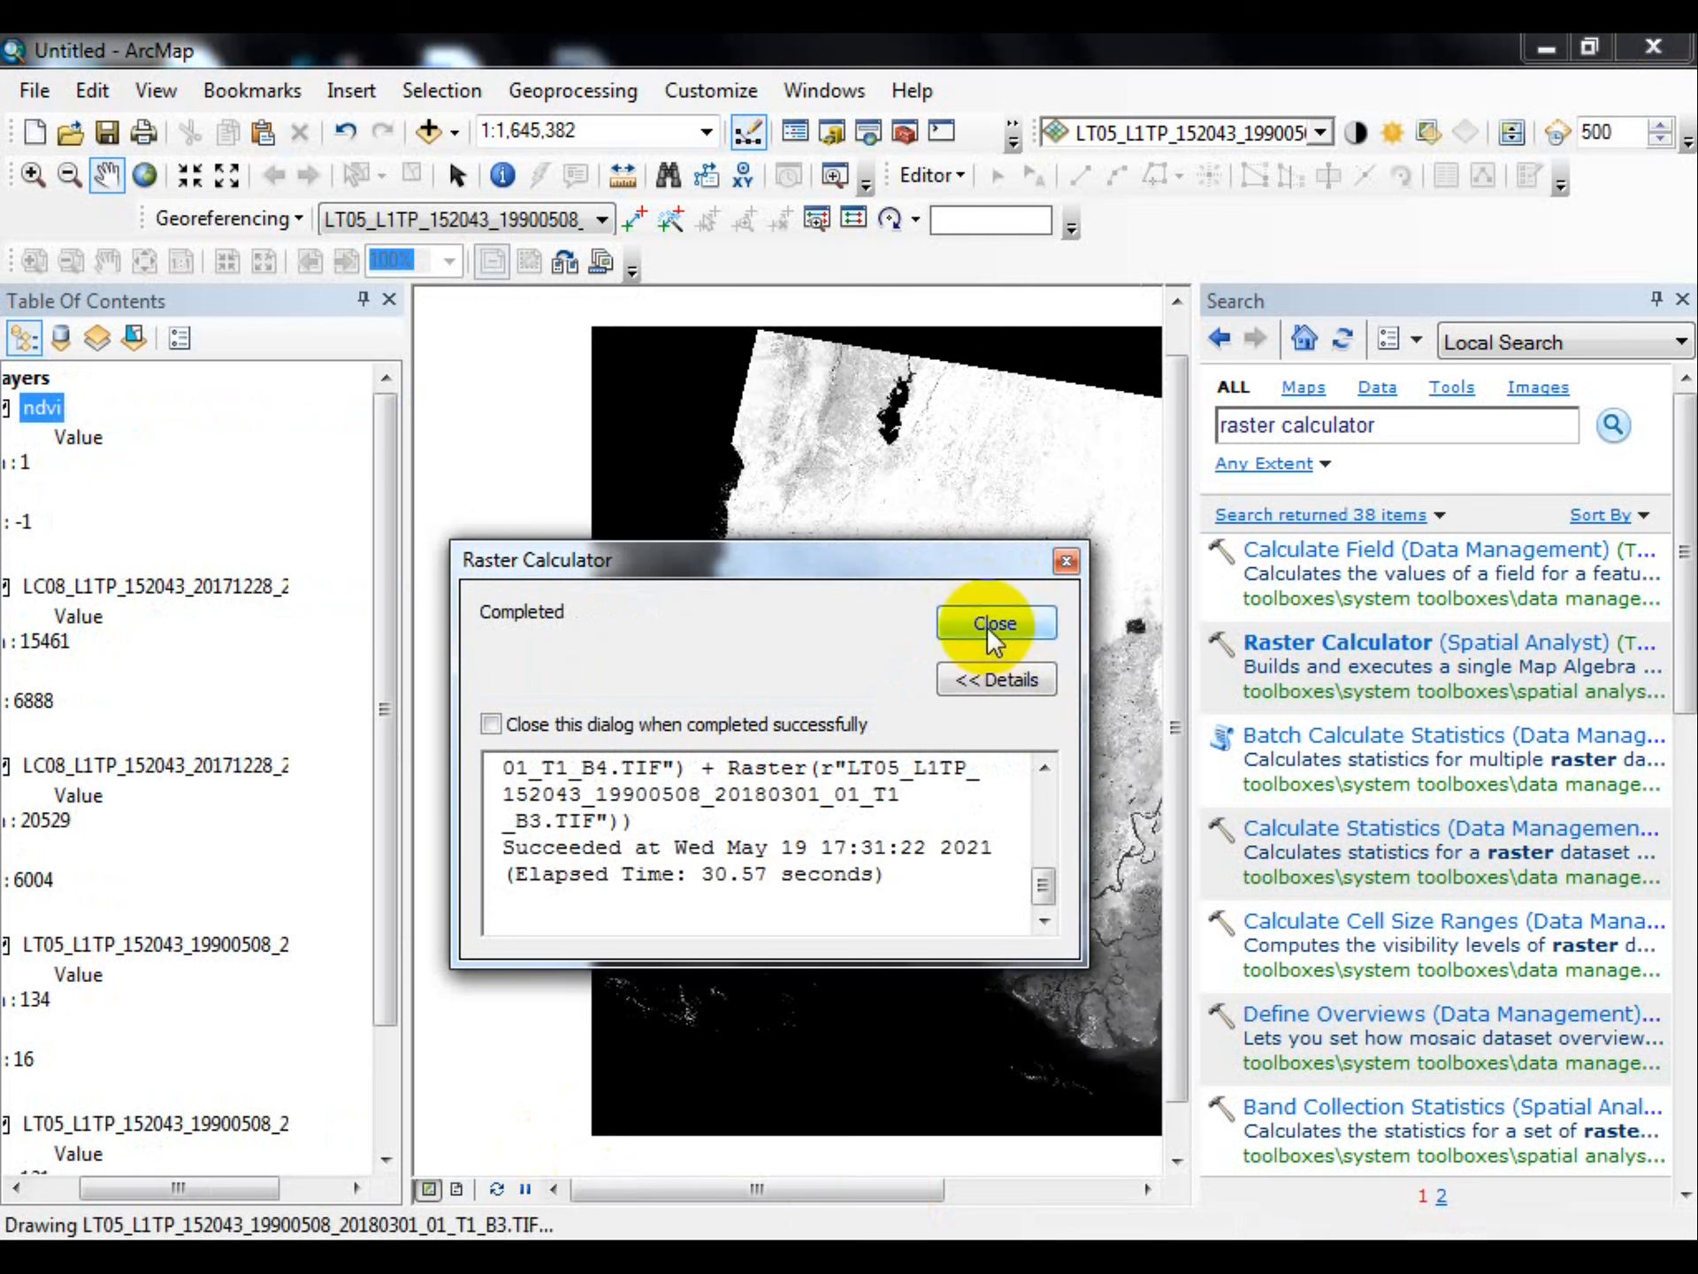
pyautogui.click(987, 626)
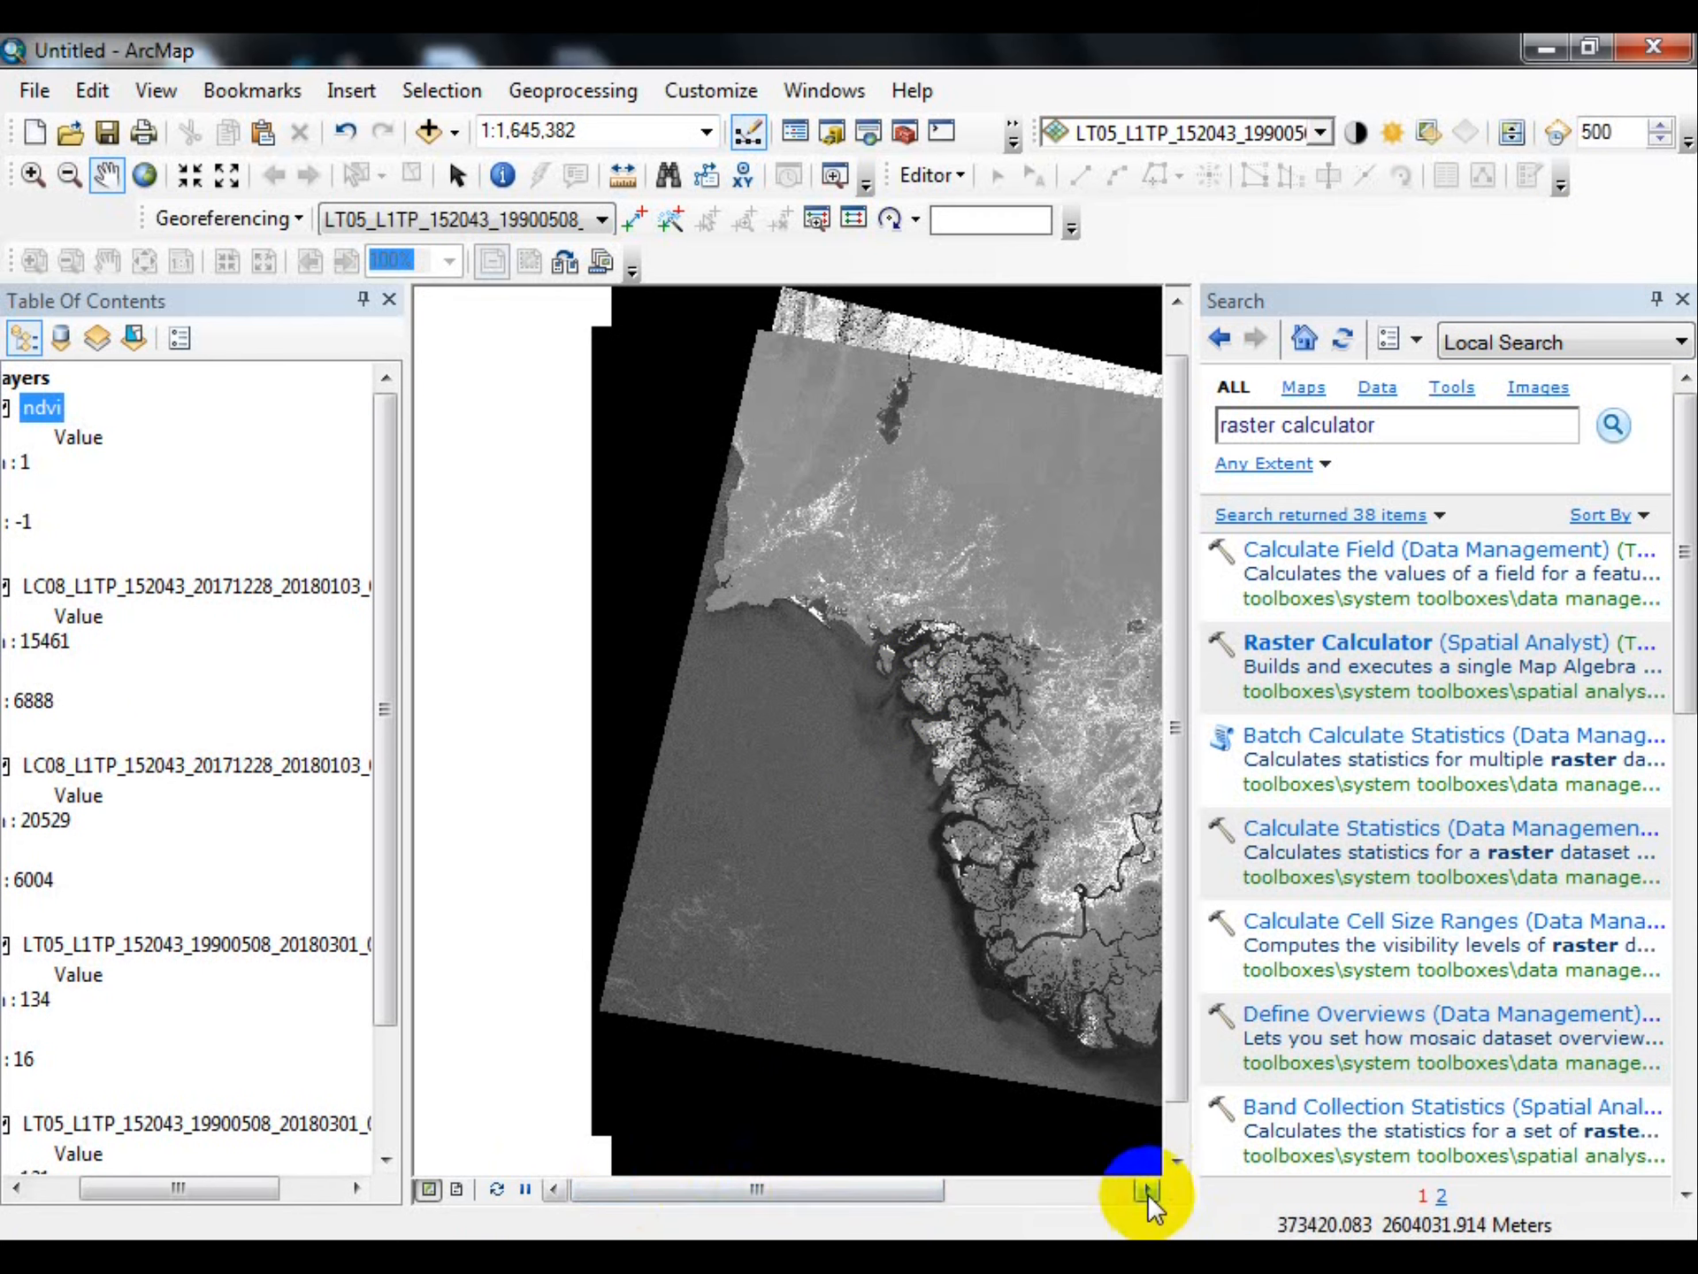
# Close the Search pane and turn off the four LC08 and LT05 band layers, leaving only ndvi displayed
pyautogui.click(1683, 299)
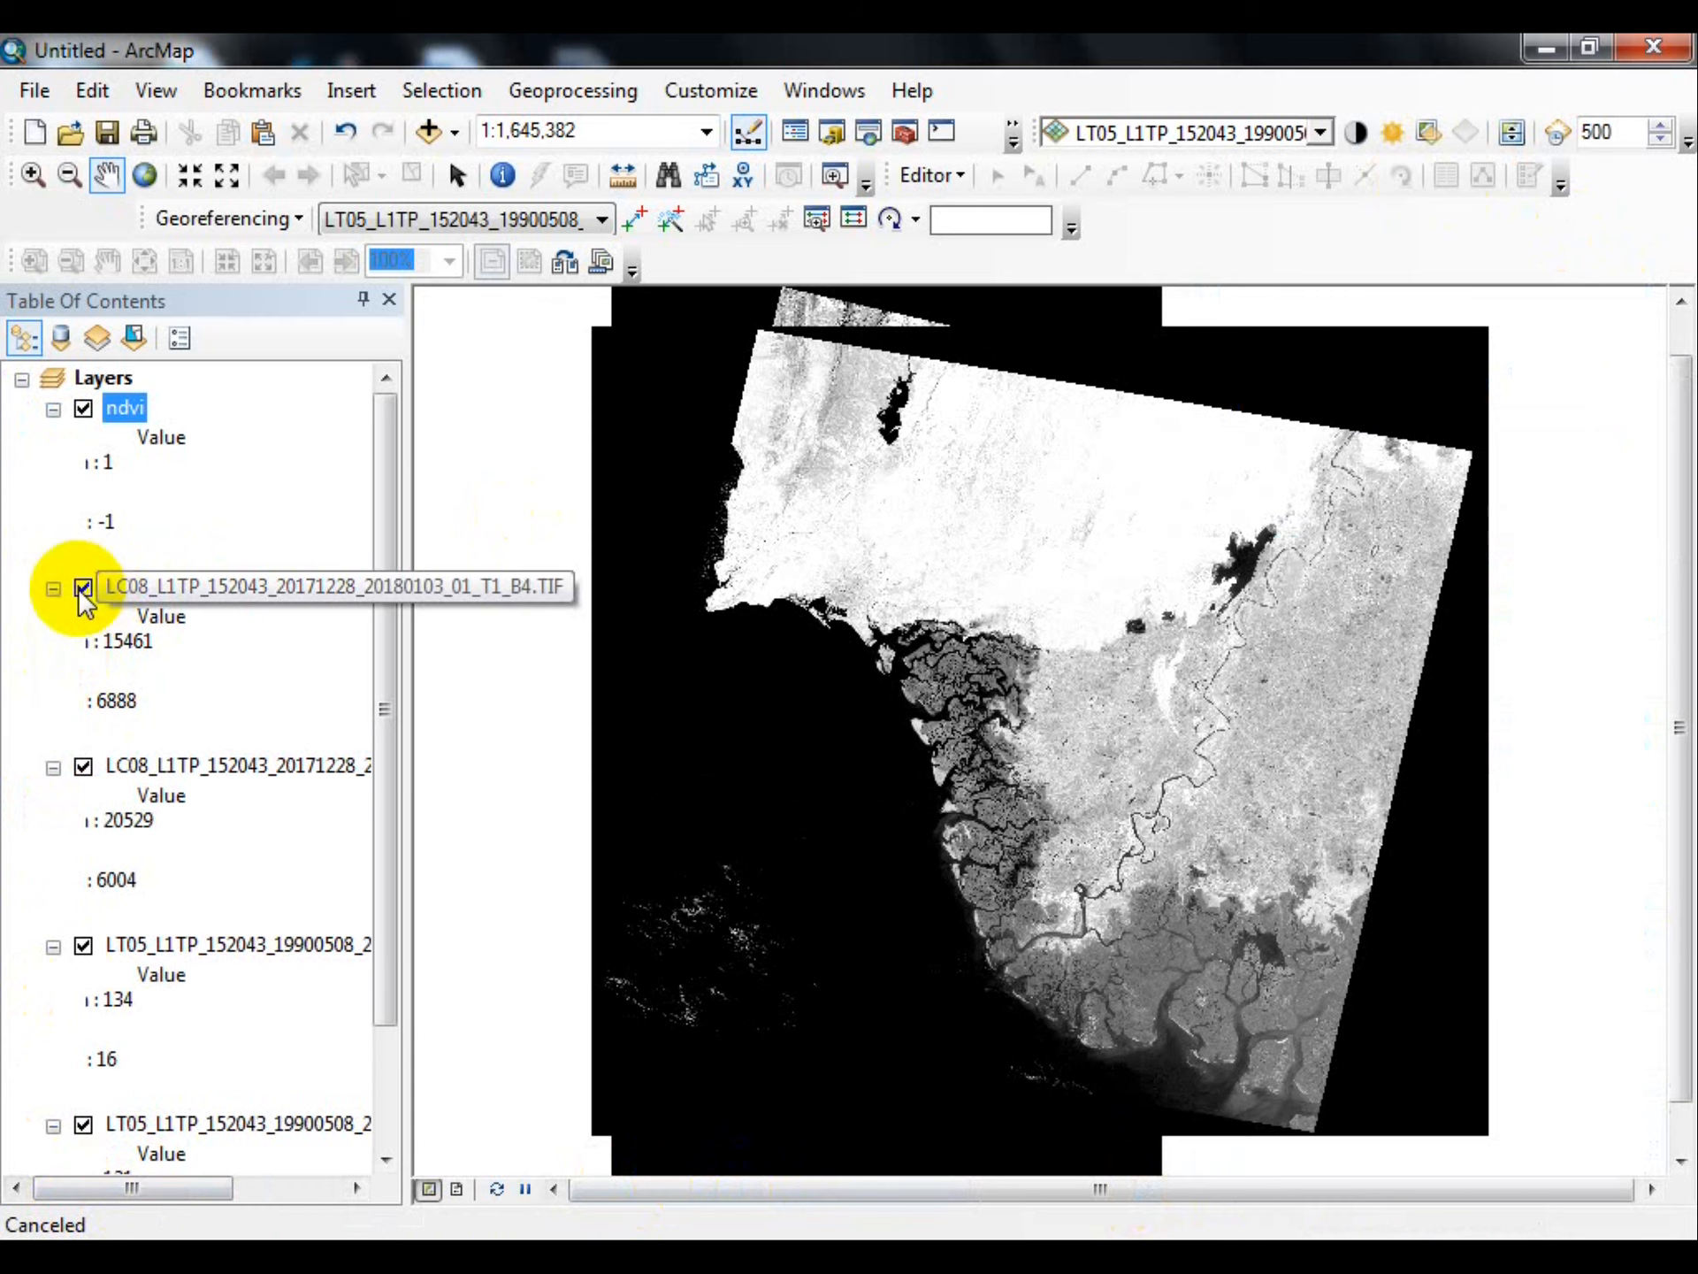
pyautogui.click(83, 586)
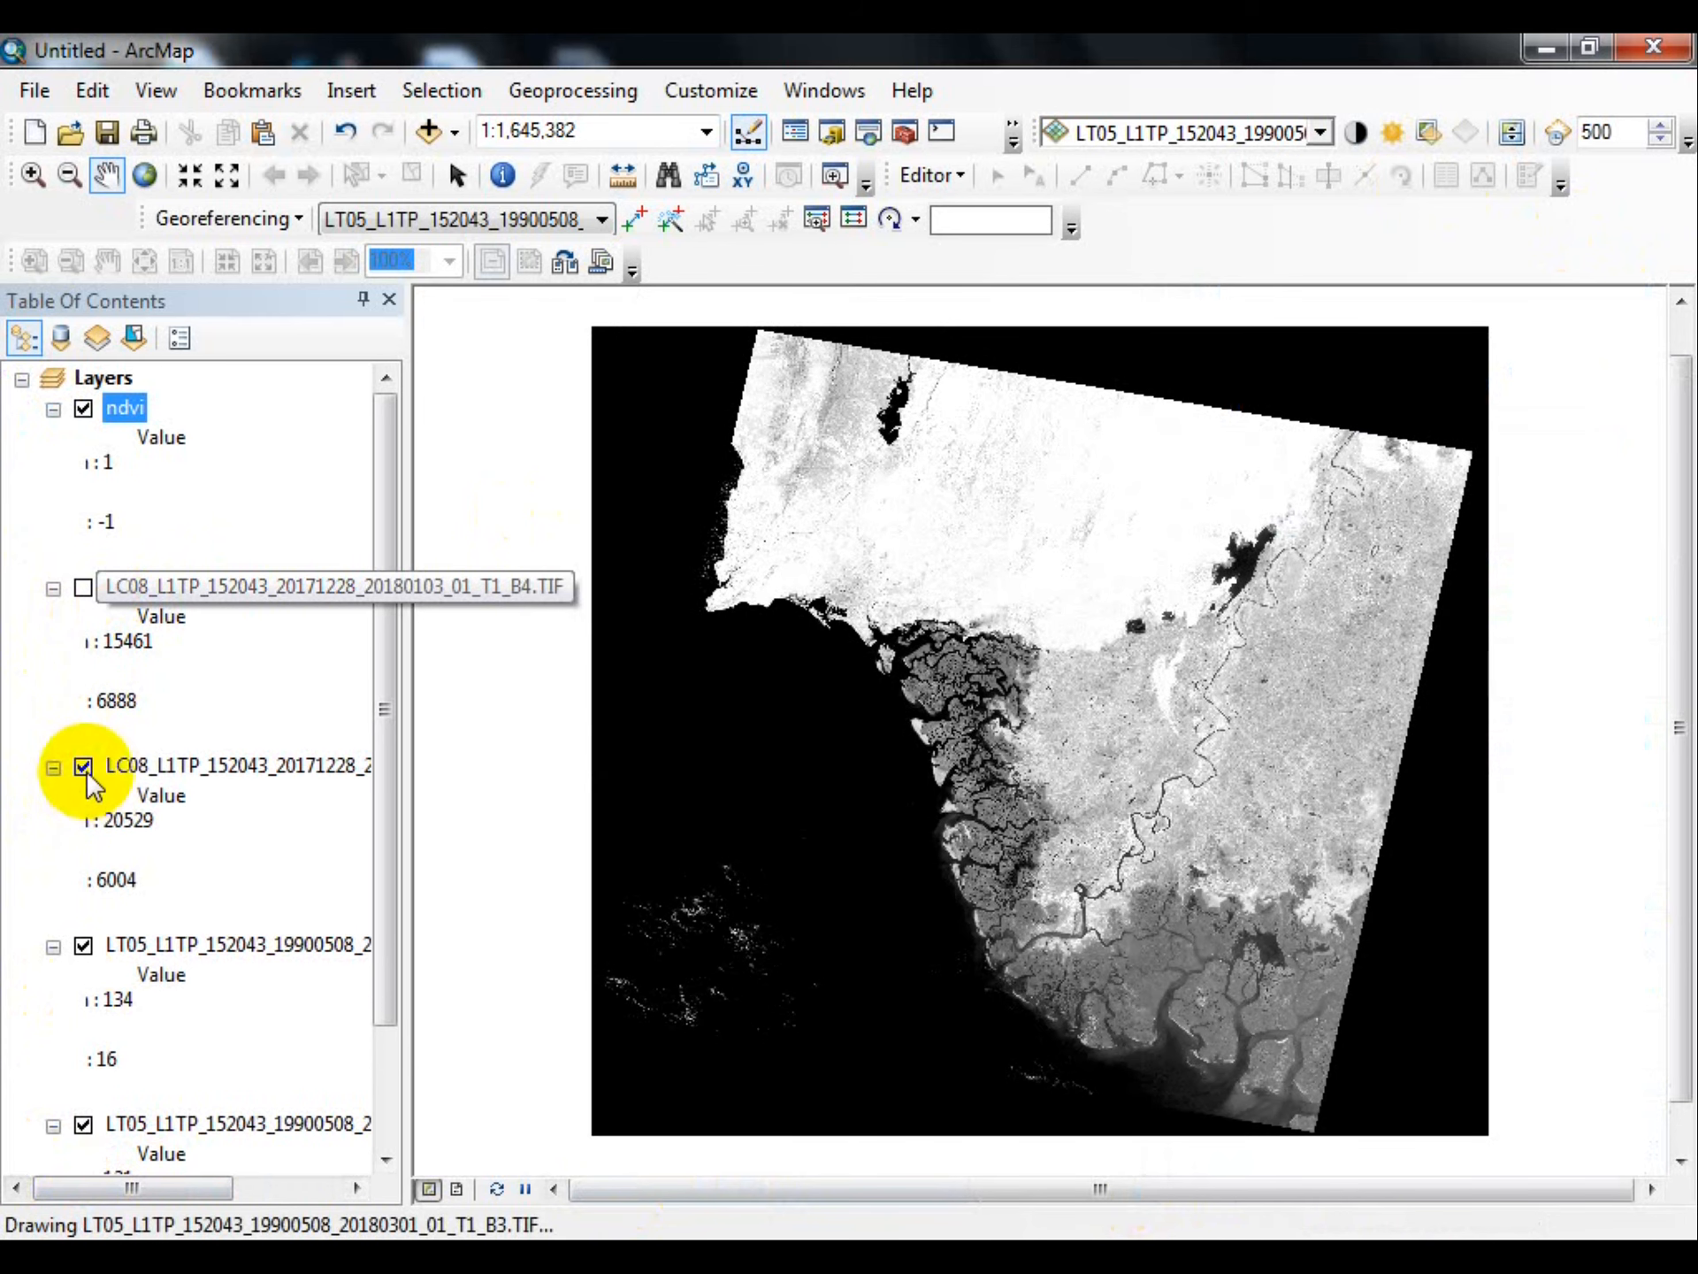
pyautogui.click(83, 766)
pyautogui.click(80, 946)
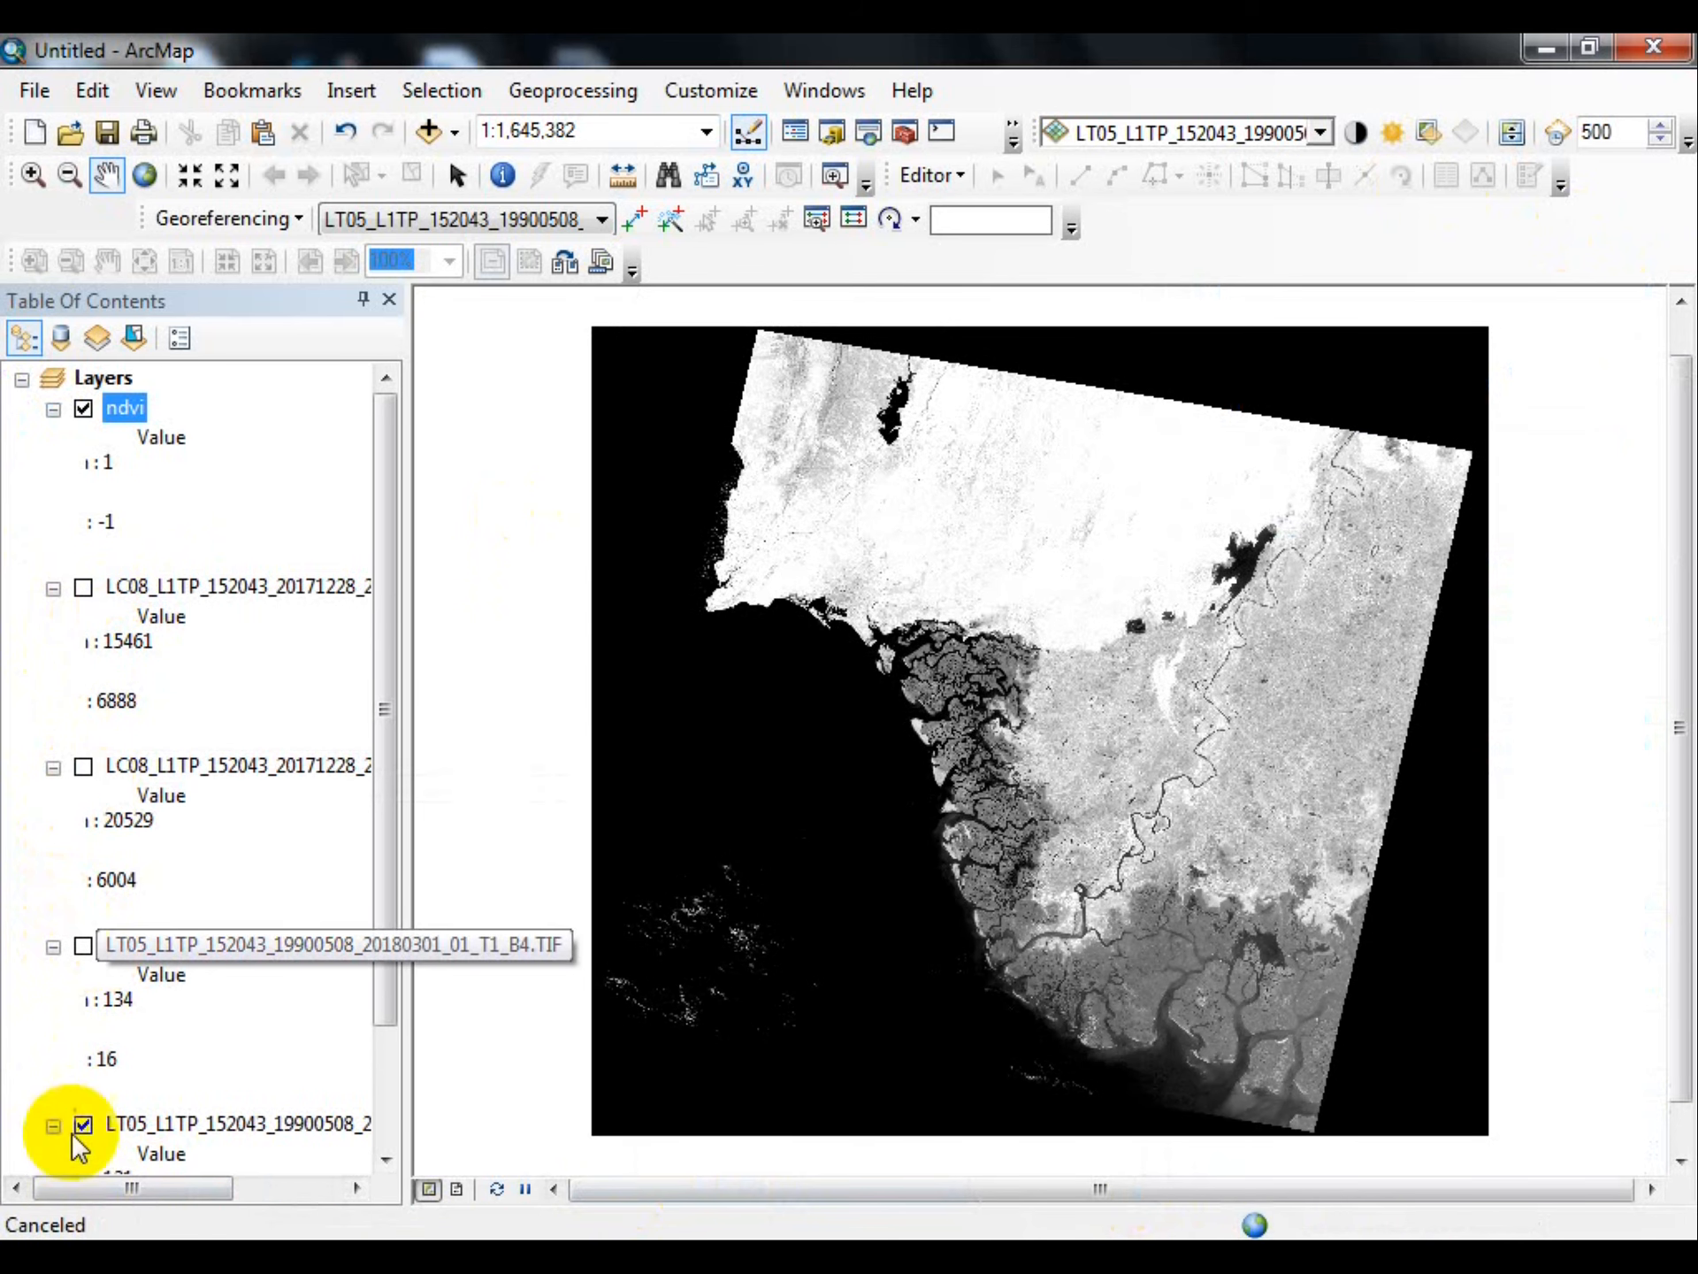
pyautogui.click(83, 1126)
pyautogui.moveTo(385, 721); pyautogui.dragTo(345, 950)
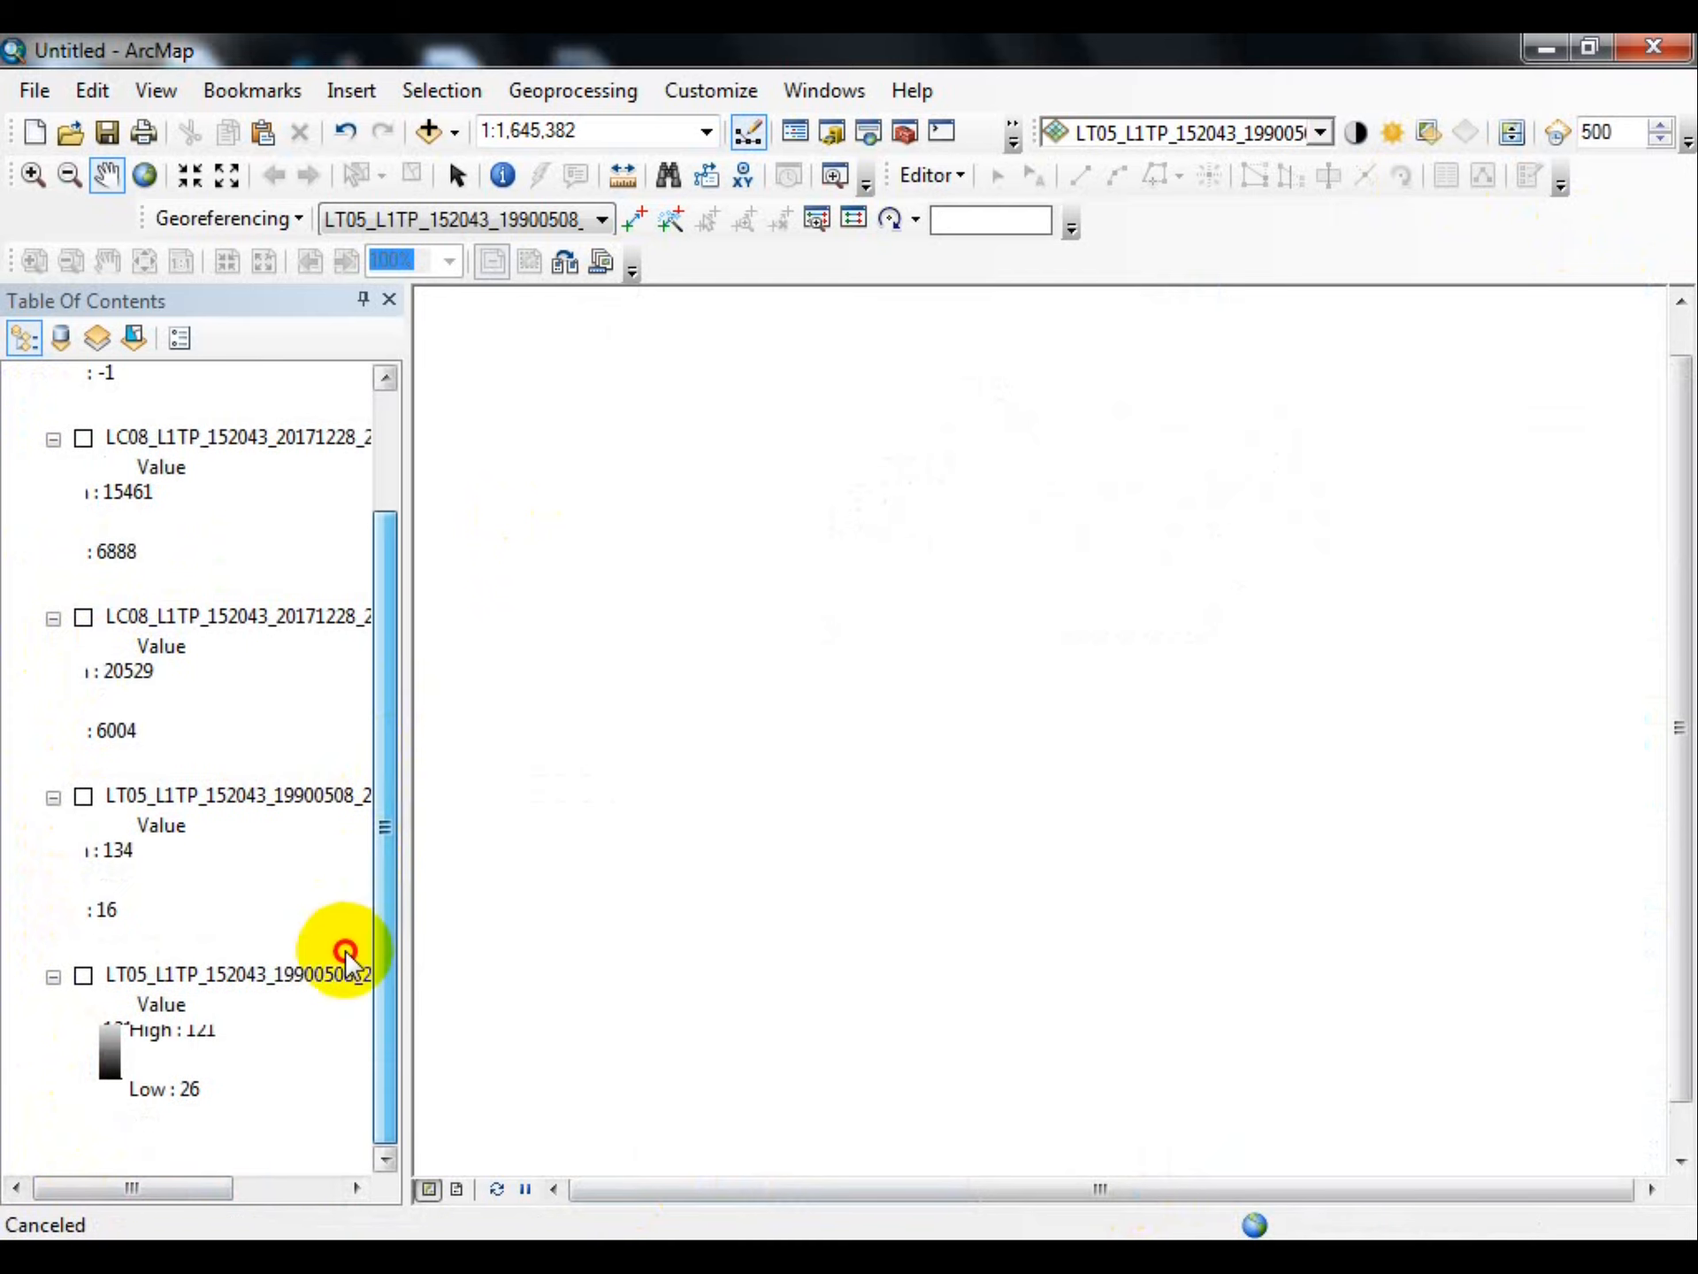
# Symbolize the ndvi layer with the brown-to-yellow-to-green color ramp and inspect the coastal area
pyautogui.moveTo(386, 717); pyautogui.dragTo(107, 468)
pyautogui.click(107, 467)
pyautogui.click(458, 610)
pyautogui.click(327, 796)
pyautogui.click(263, 717)
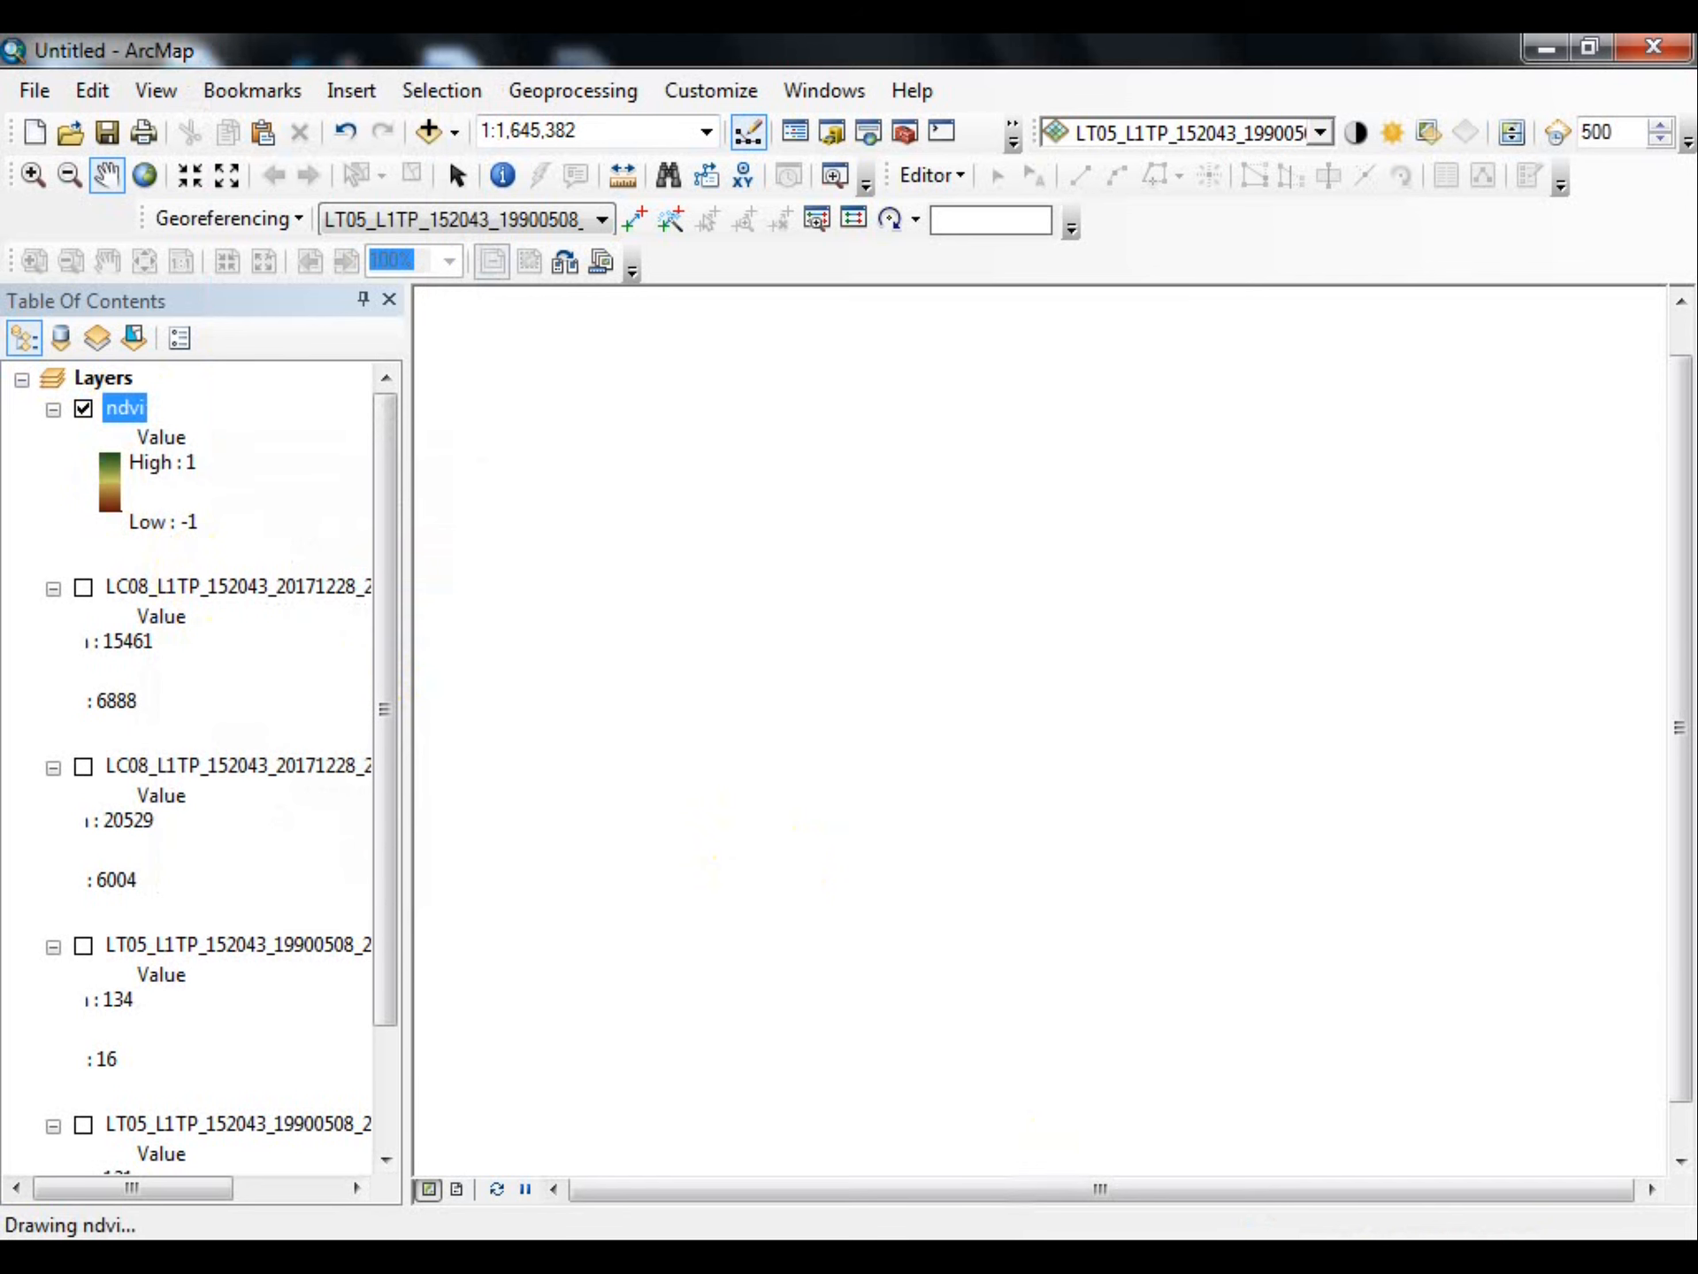
pyautogui.click(33, 175)
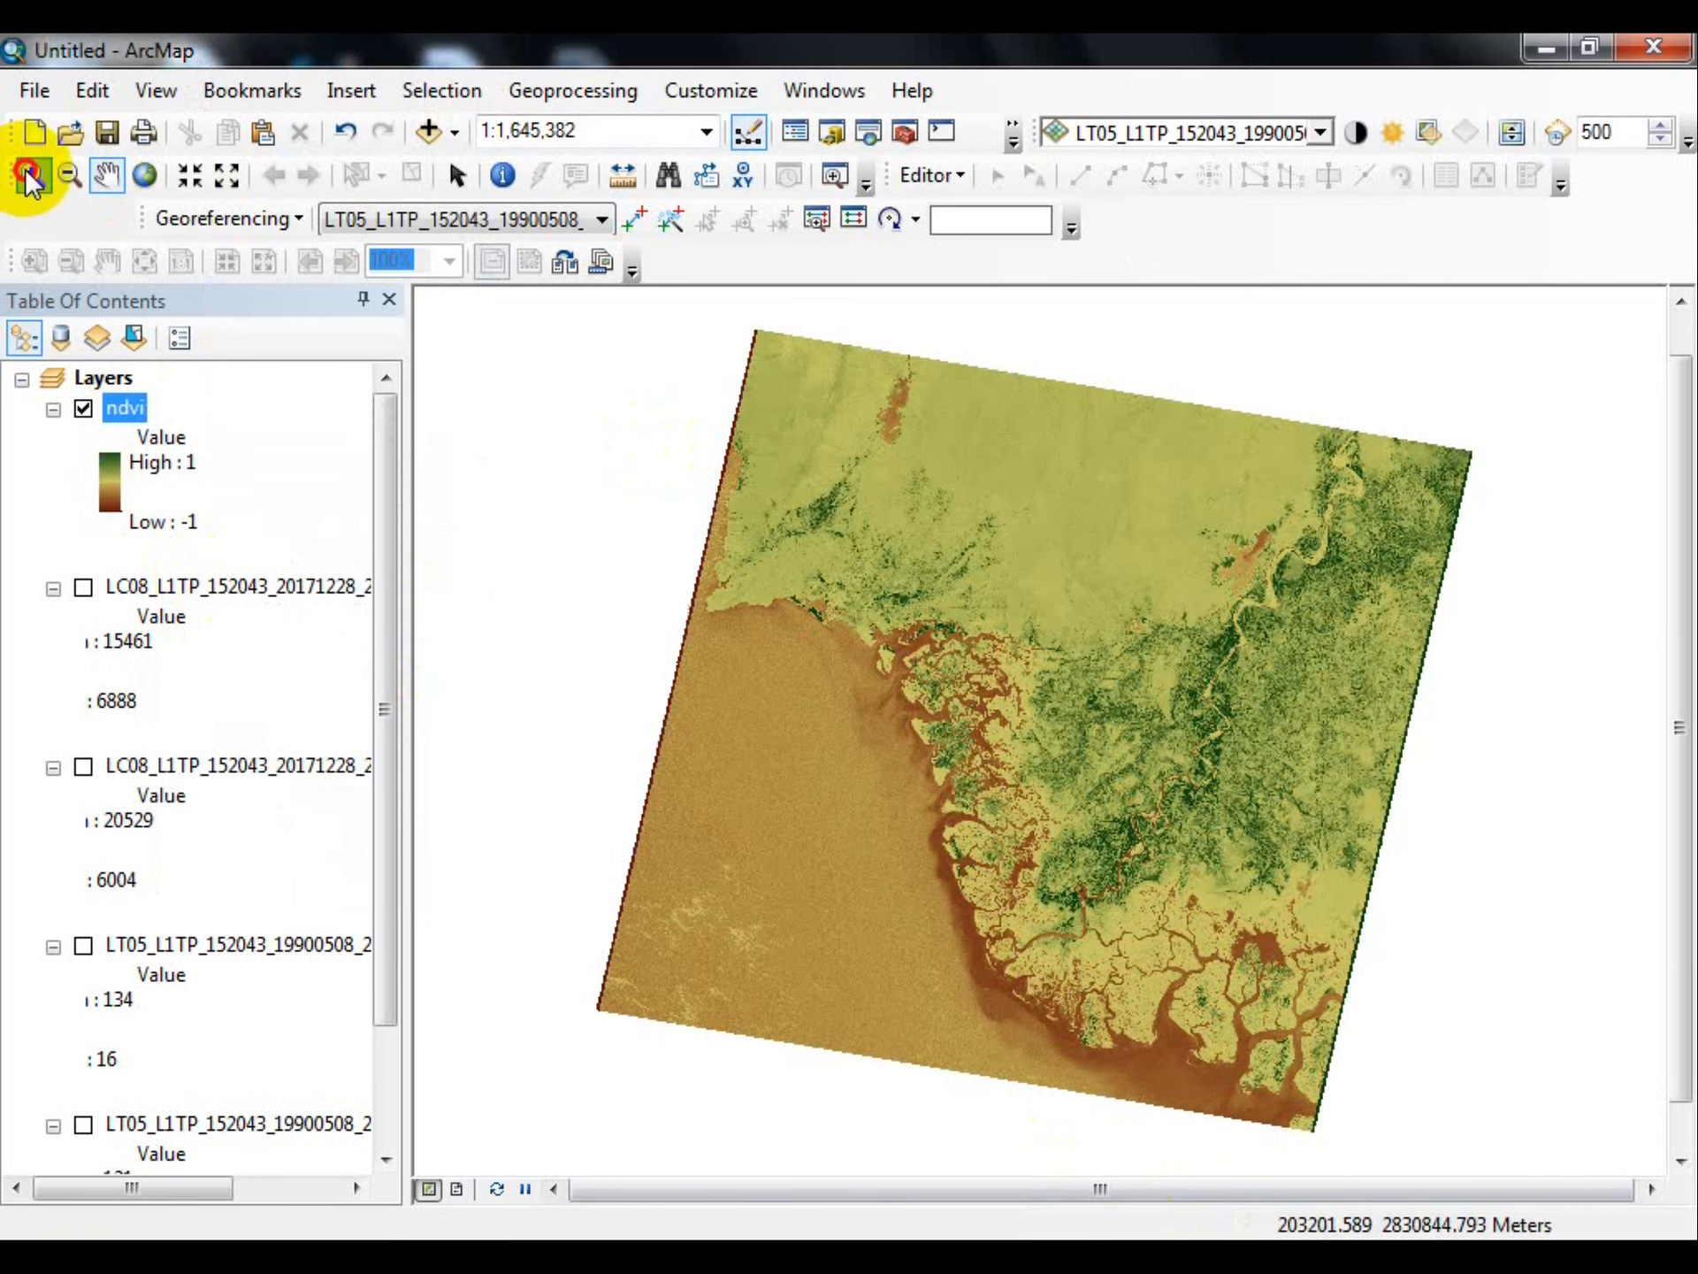
pyautogui.moveTo(834, 451); pyautogui.dragTo(1031, 783)
pyautogui.click(1140, 904)
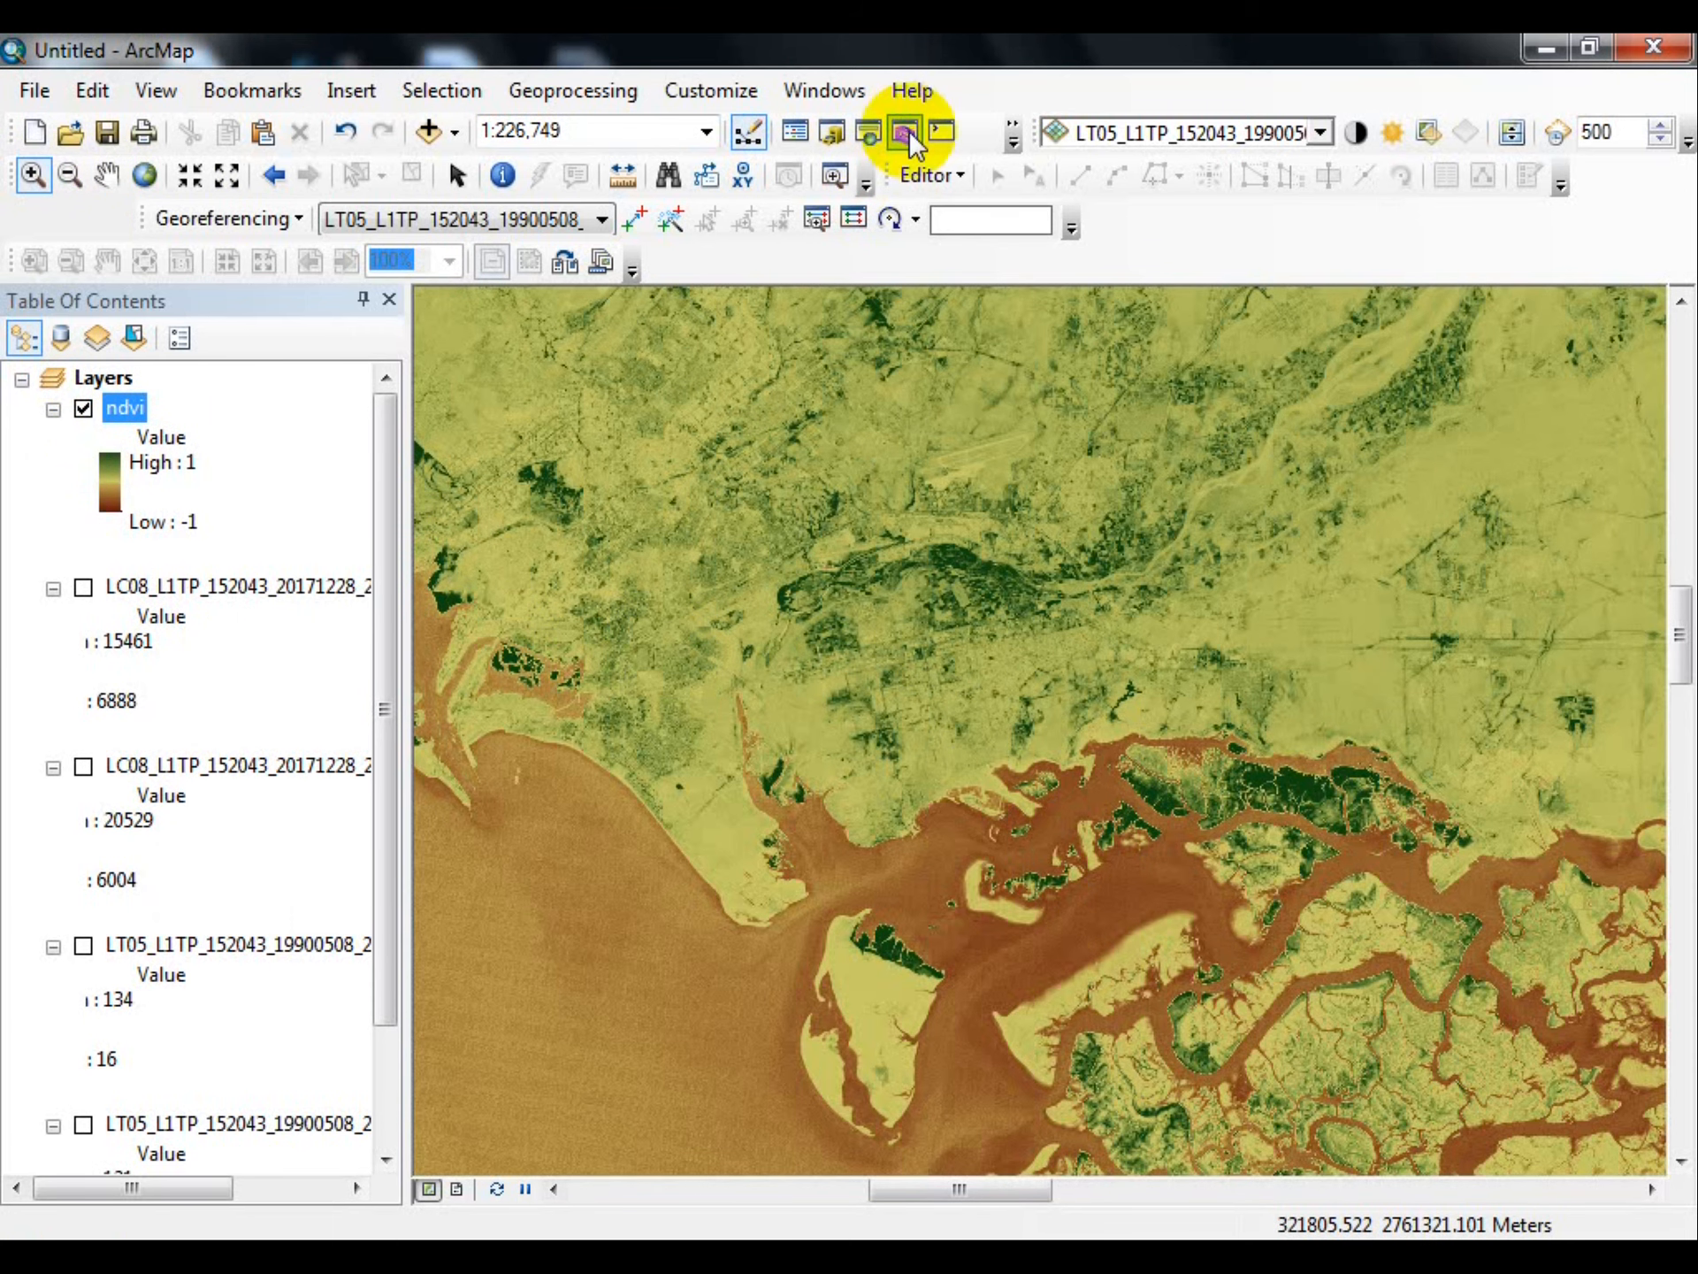
# Open the Raster Calculator (Spatial Analyst) tool again and insert the Float function into the empty Map Algebra expression
pyautogui.click(872, 135)
pyautogui.click(1327, 549)
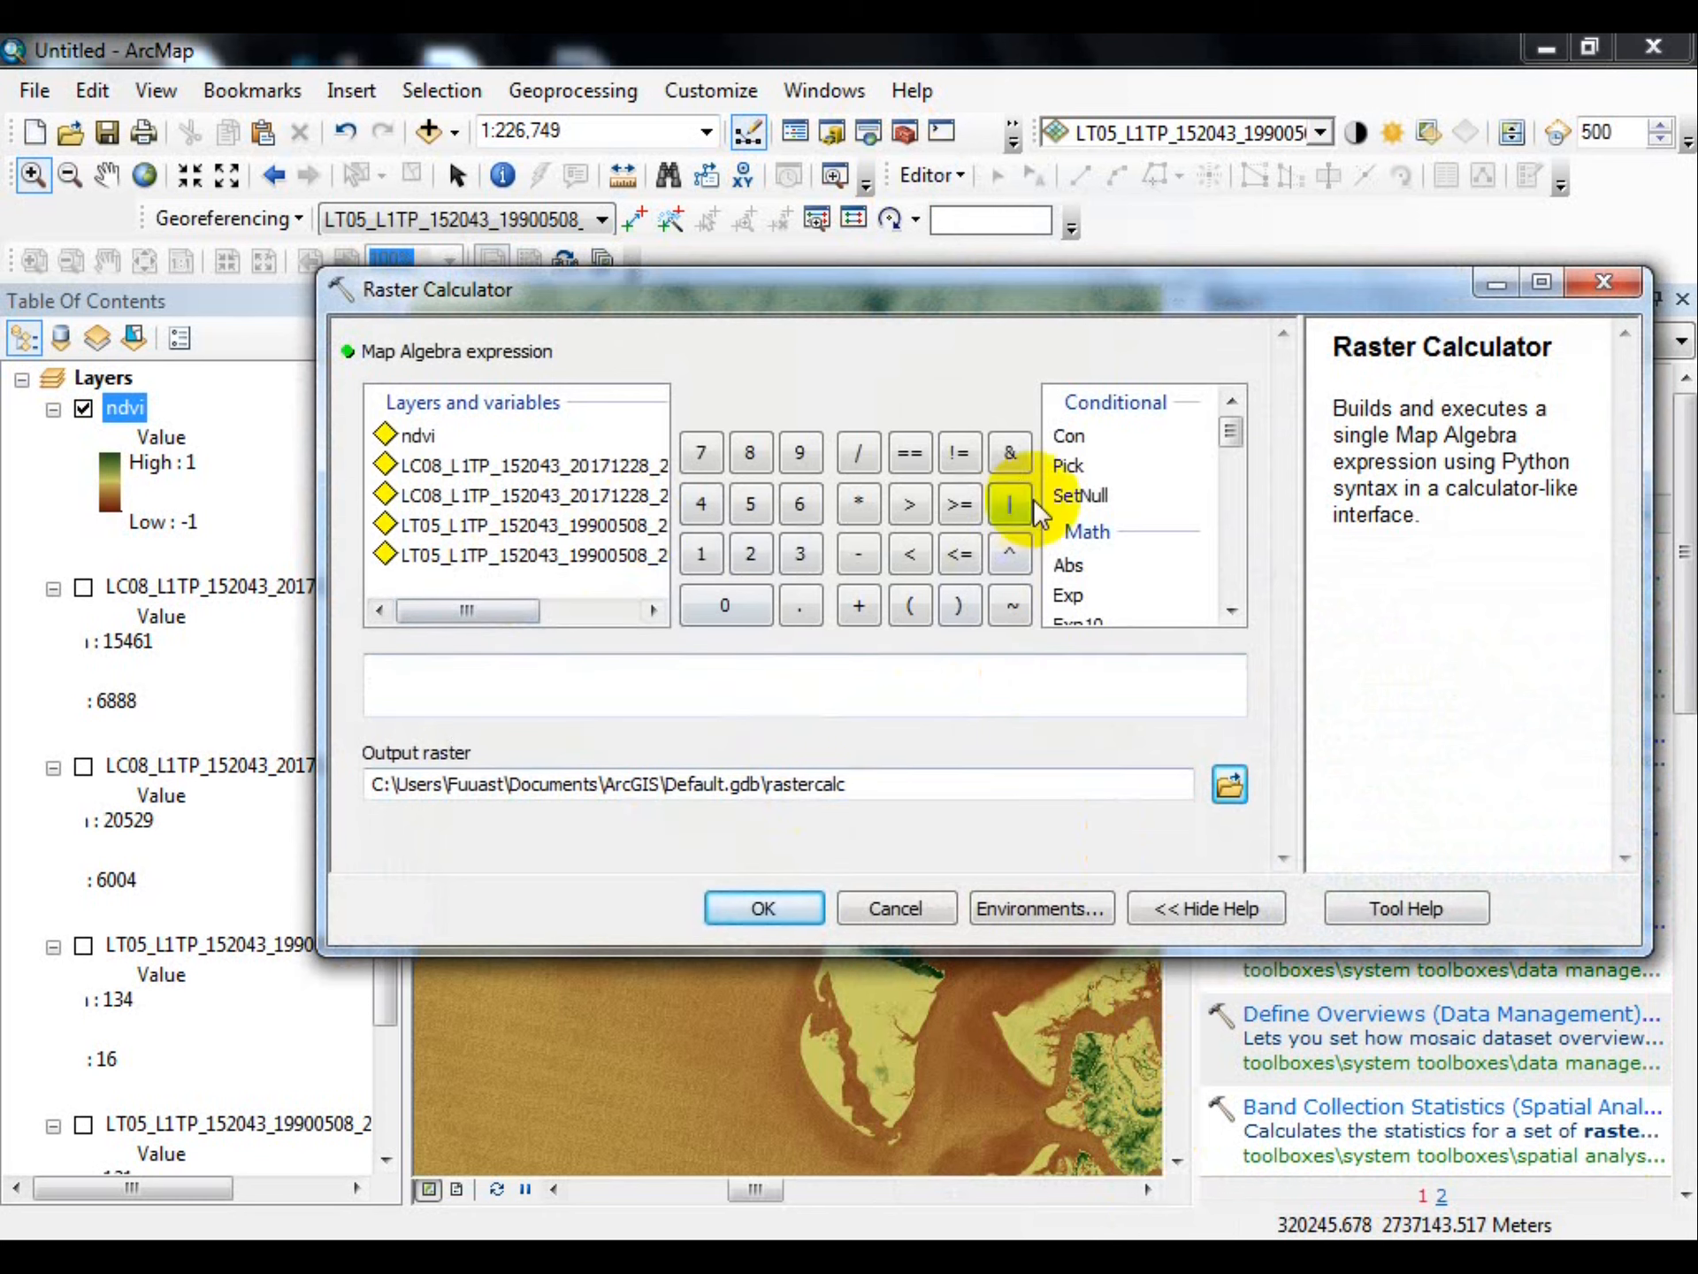
pyautogui.click(1073, 435)
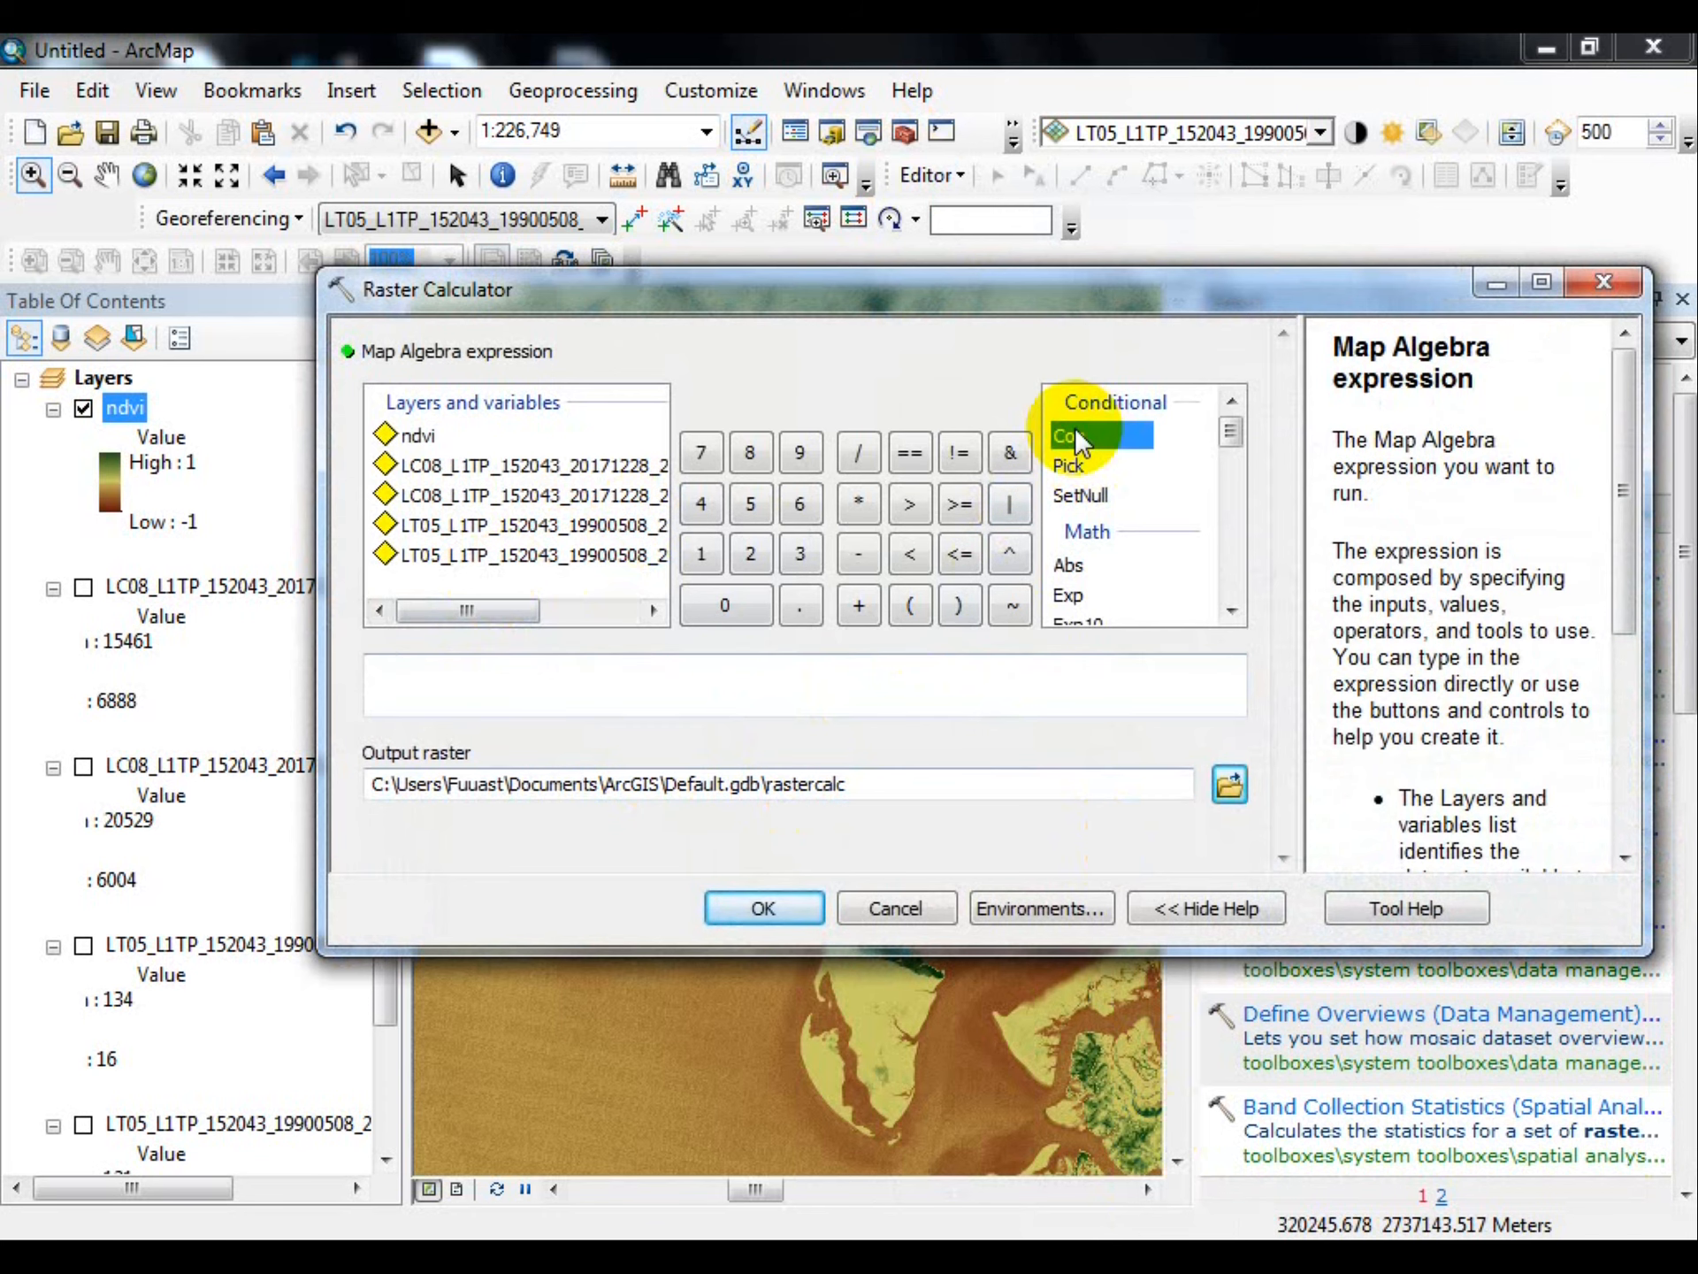
pyautogui.scroll(-3, 1075, 438)
pyautogui.doubleClick(1097, 401)
pyautogui.moveTo(448, 609); pyautogui.dragTo(559, 592)
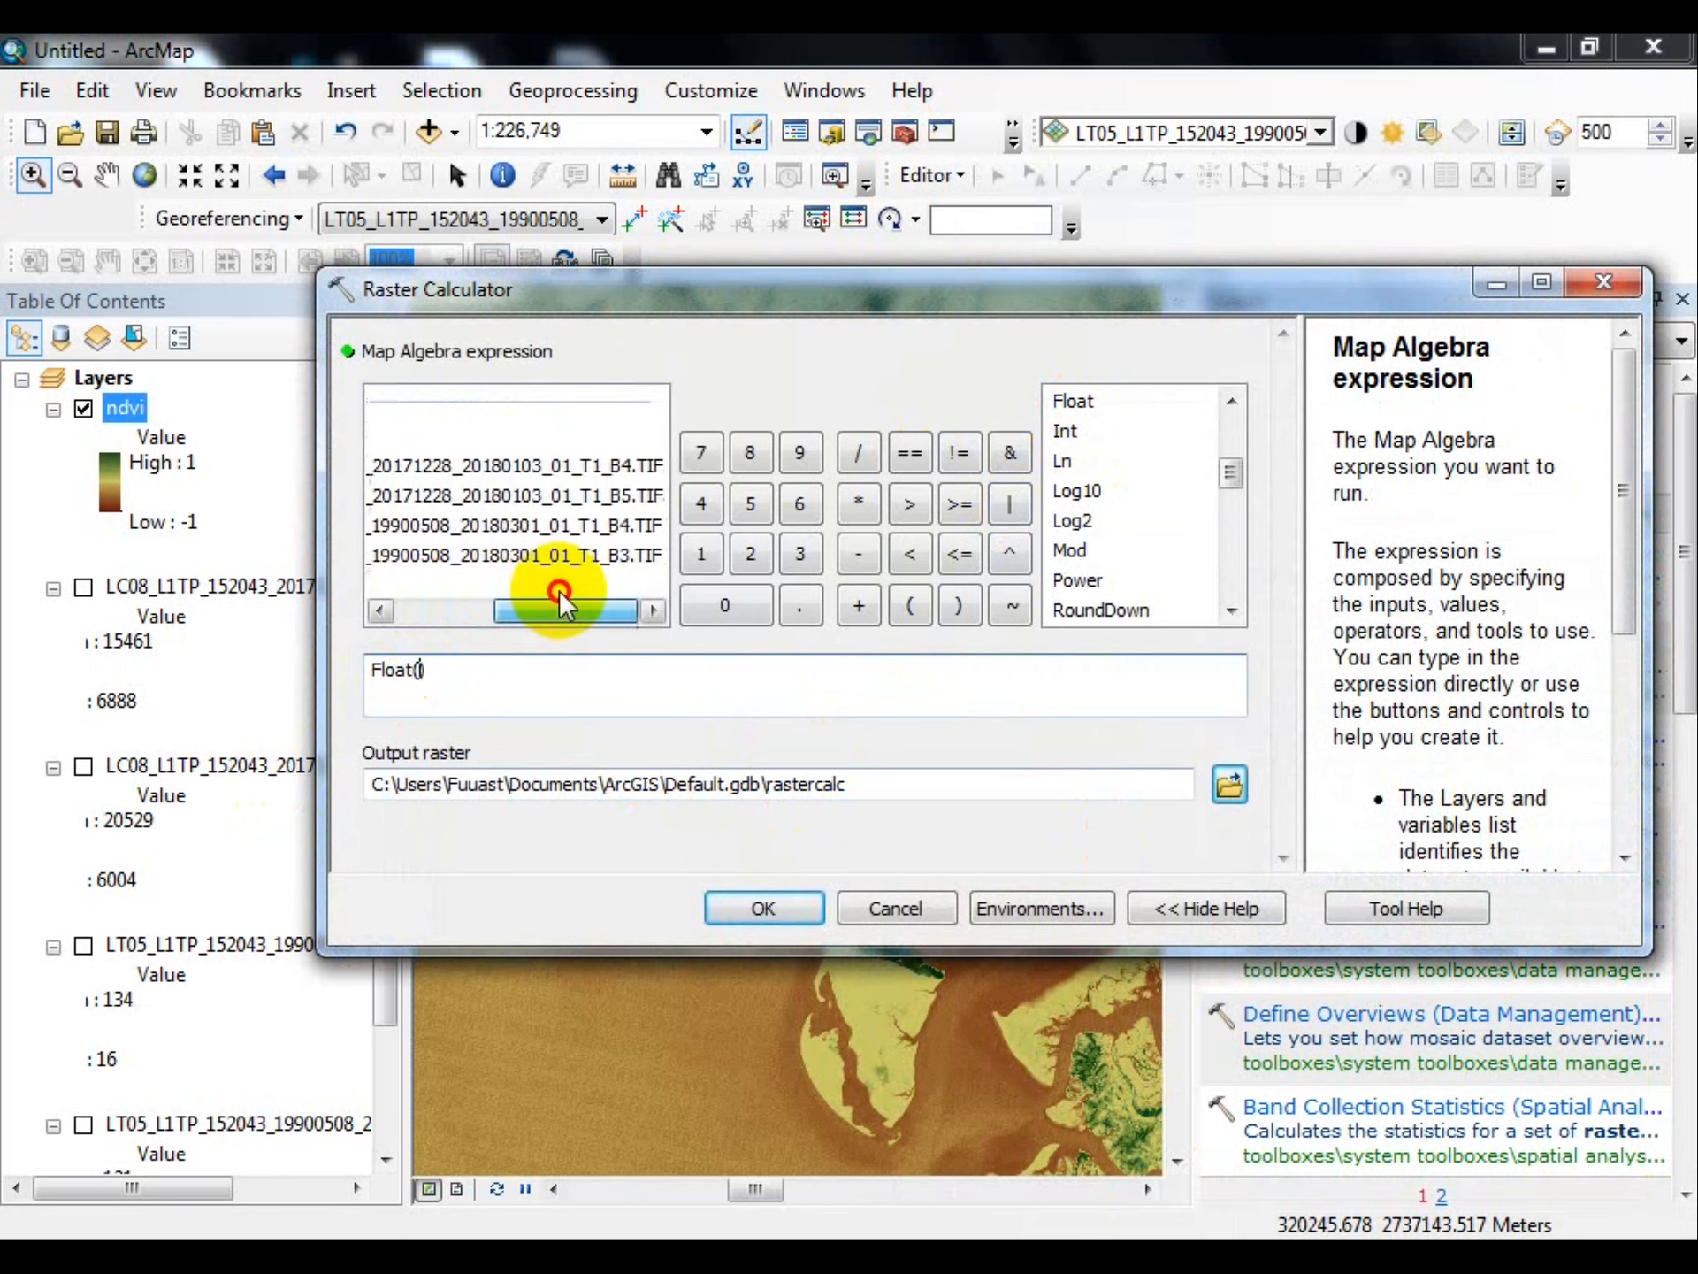
# Enter LC08 2017 band B5.TIF minus B4.TIF in the Float function, divided by a second Float function containing B5.TIF plus B4.TIF
pyautogui.doubleClick(633, 494)
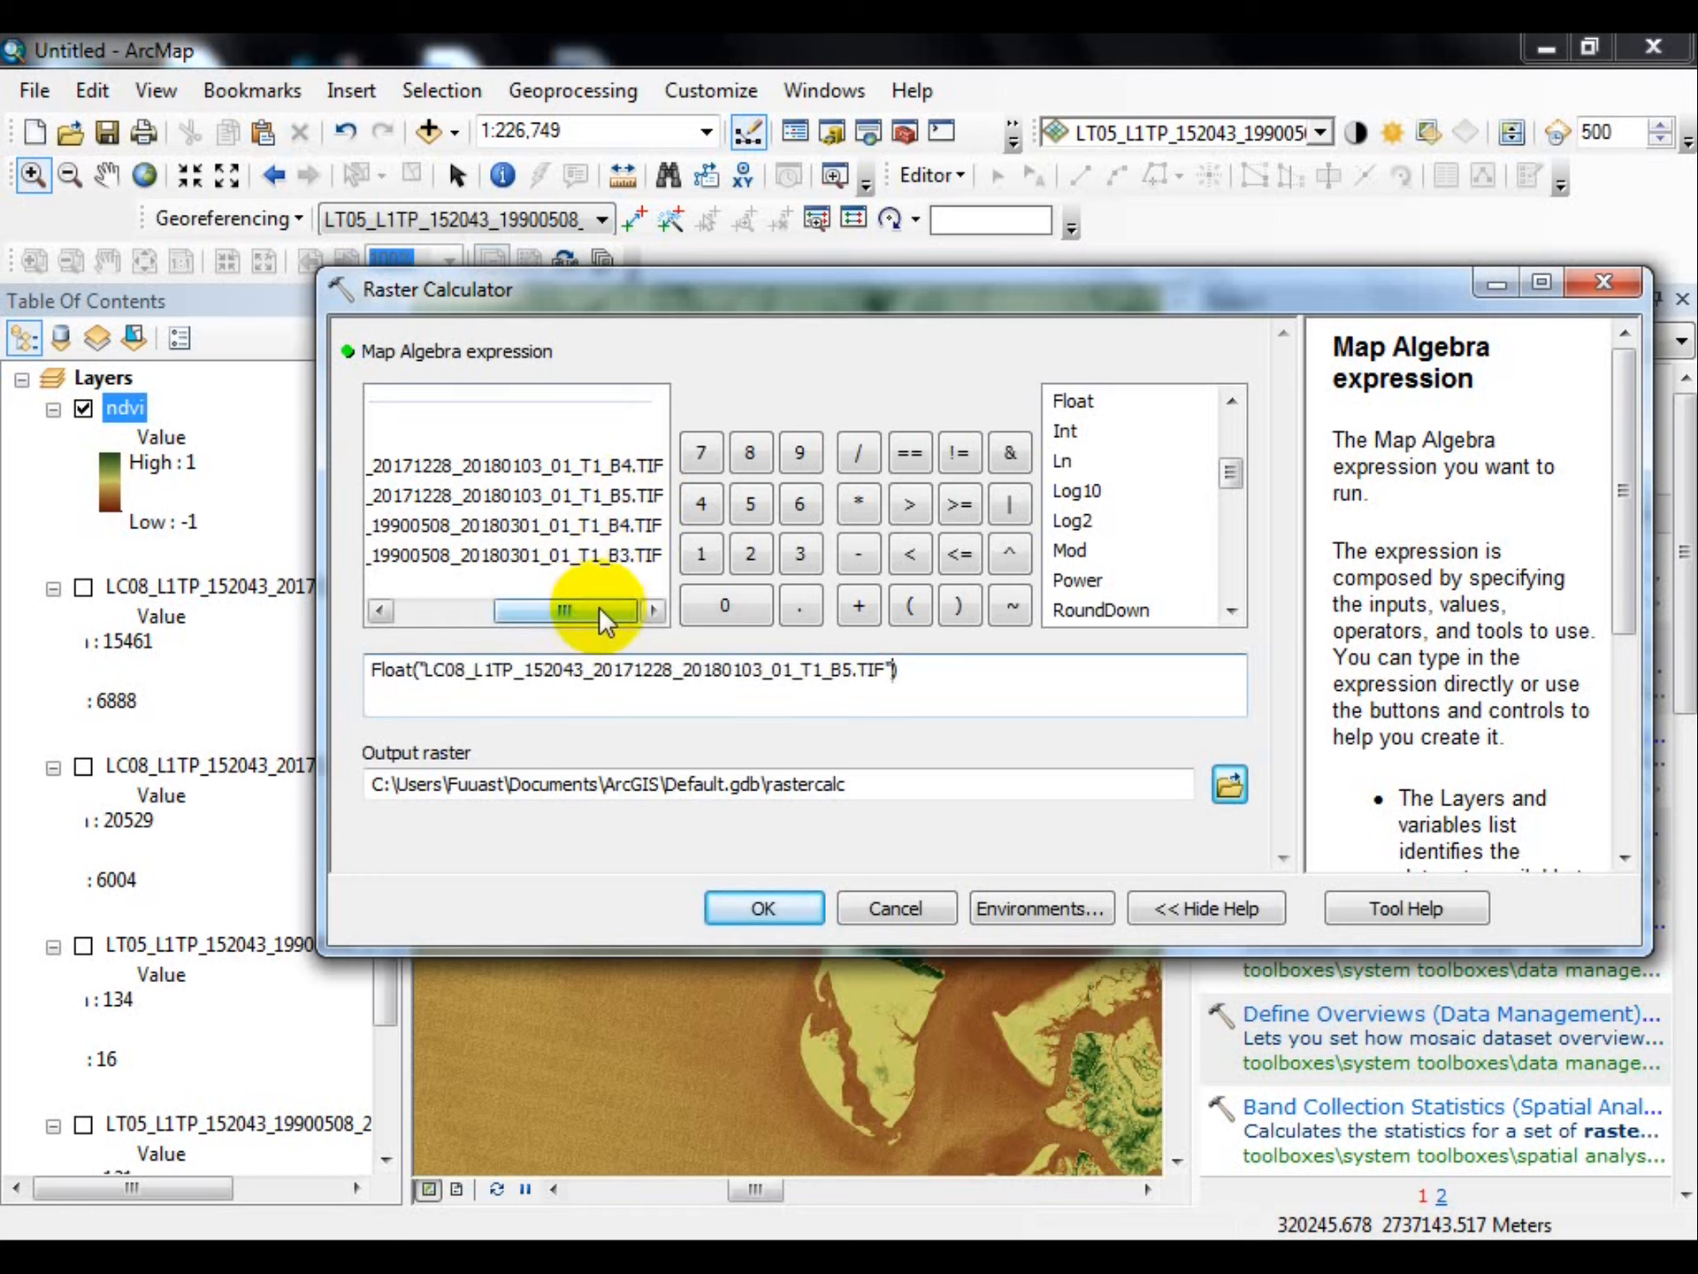
pyautogui.click(860, 555)
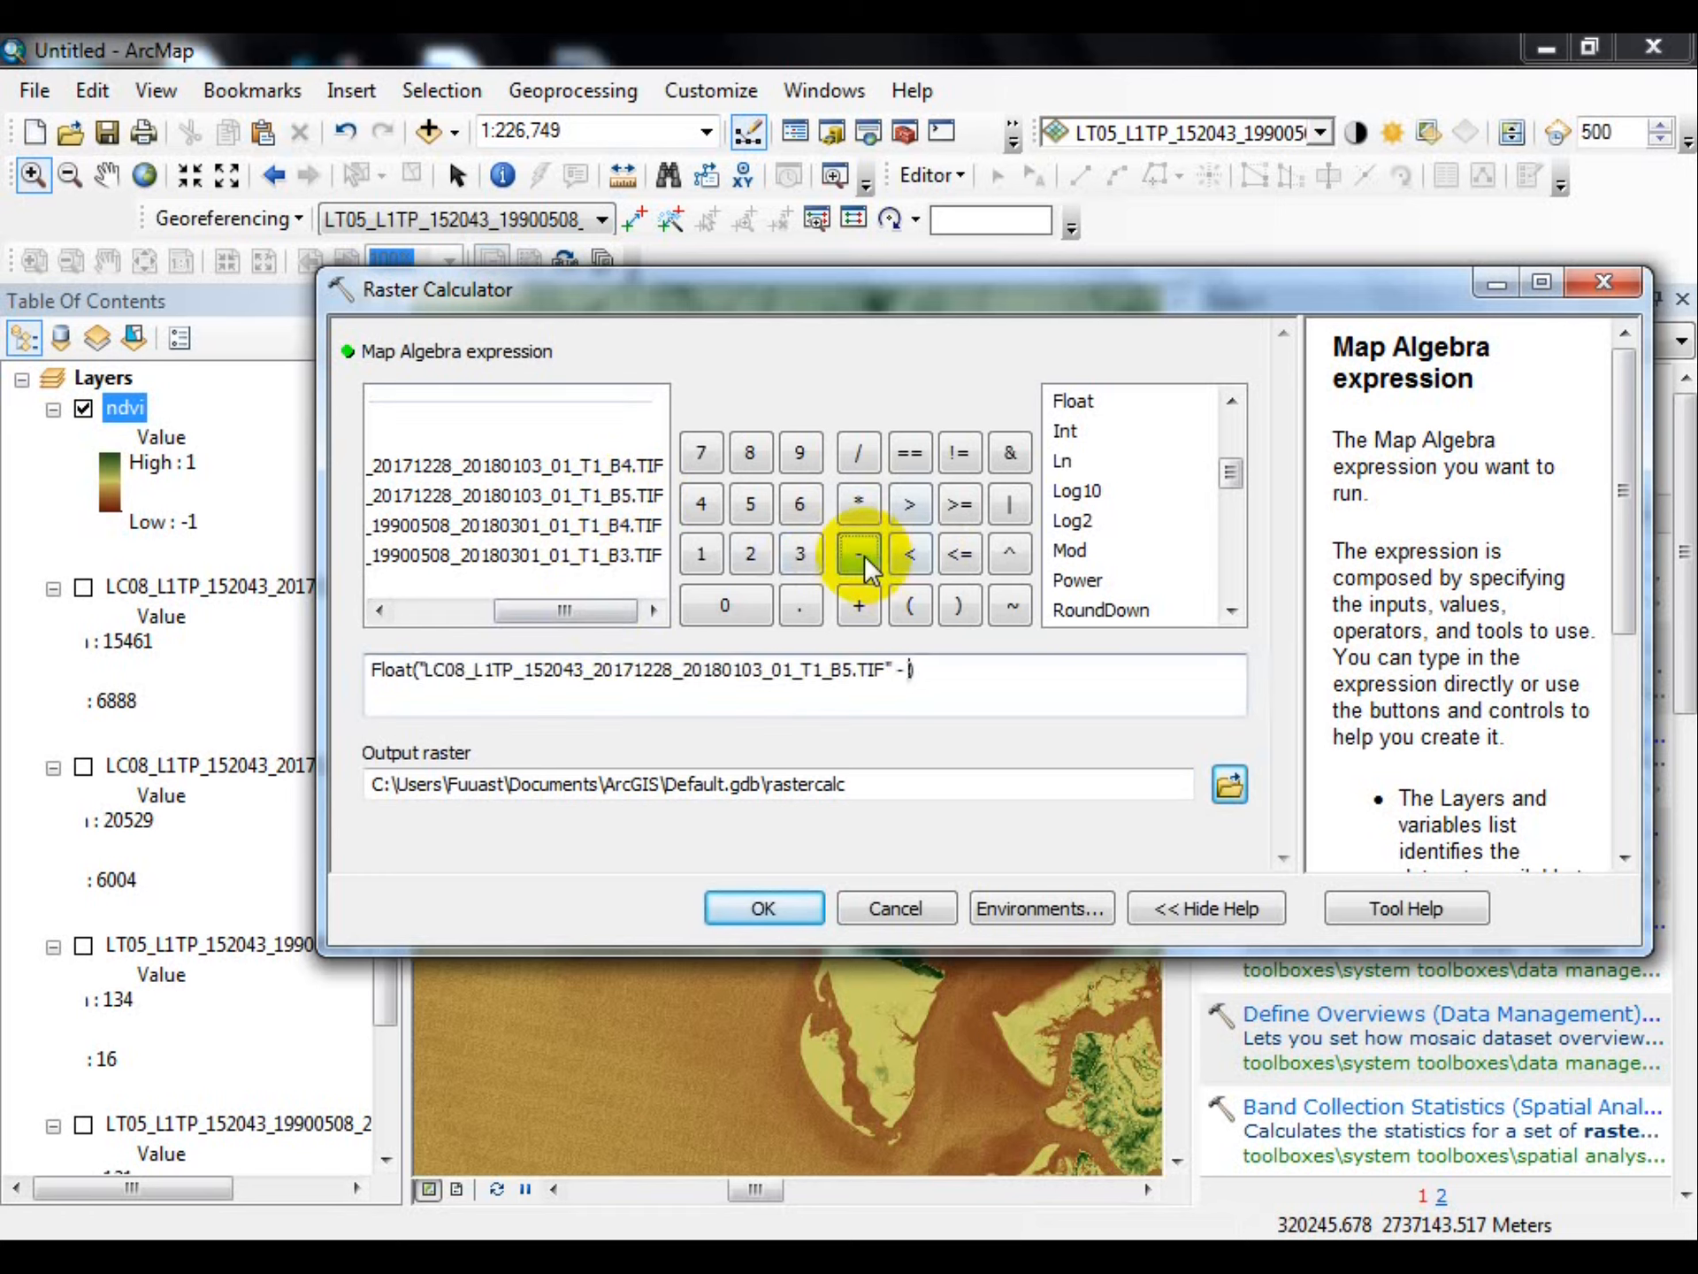
pyautogui.doubleClick(496, 466)
pyautogui.click(914, 701)
pyautogui.write(')')
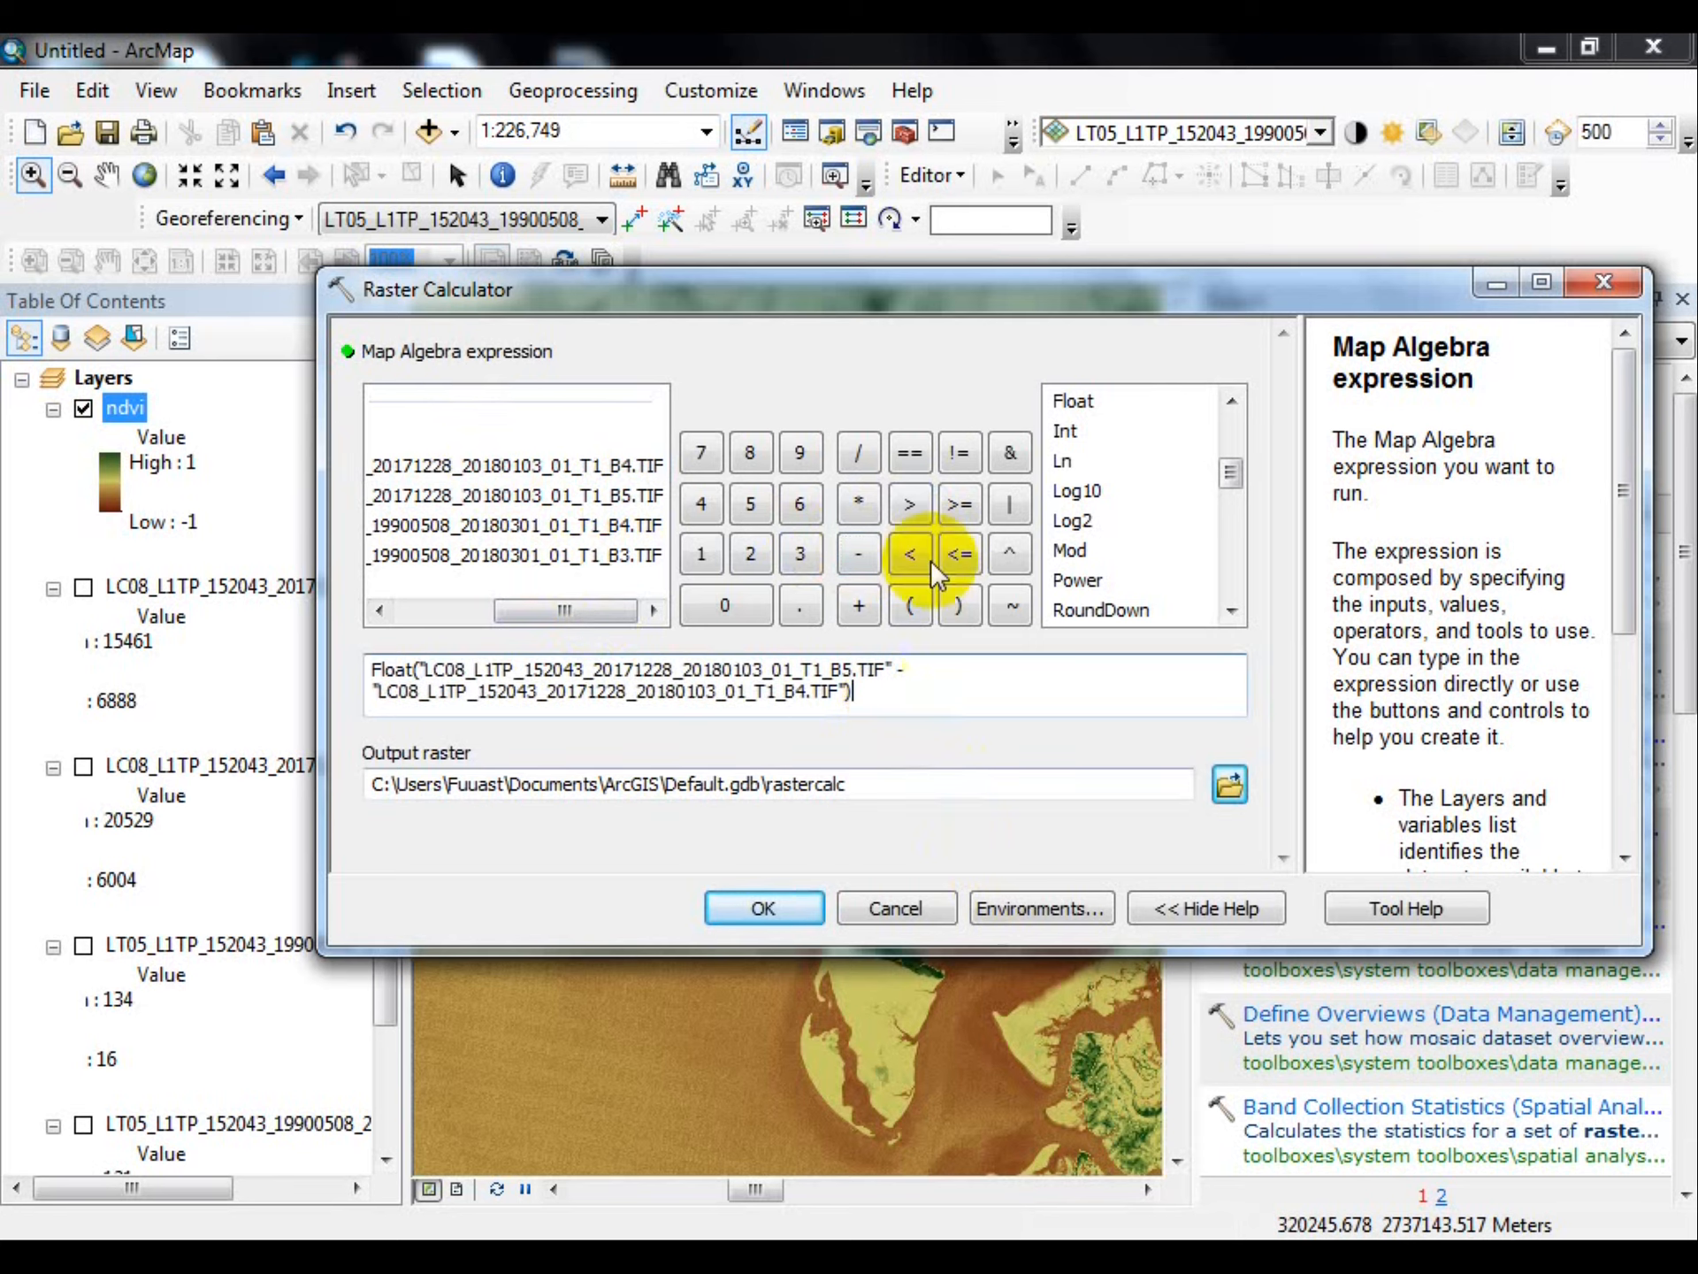
pyautogui.click(871, 442)
pyautogui.doubleClick(1070, 403)
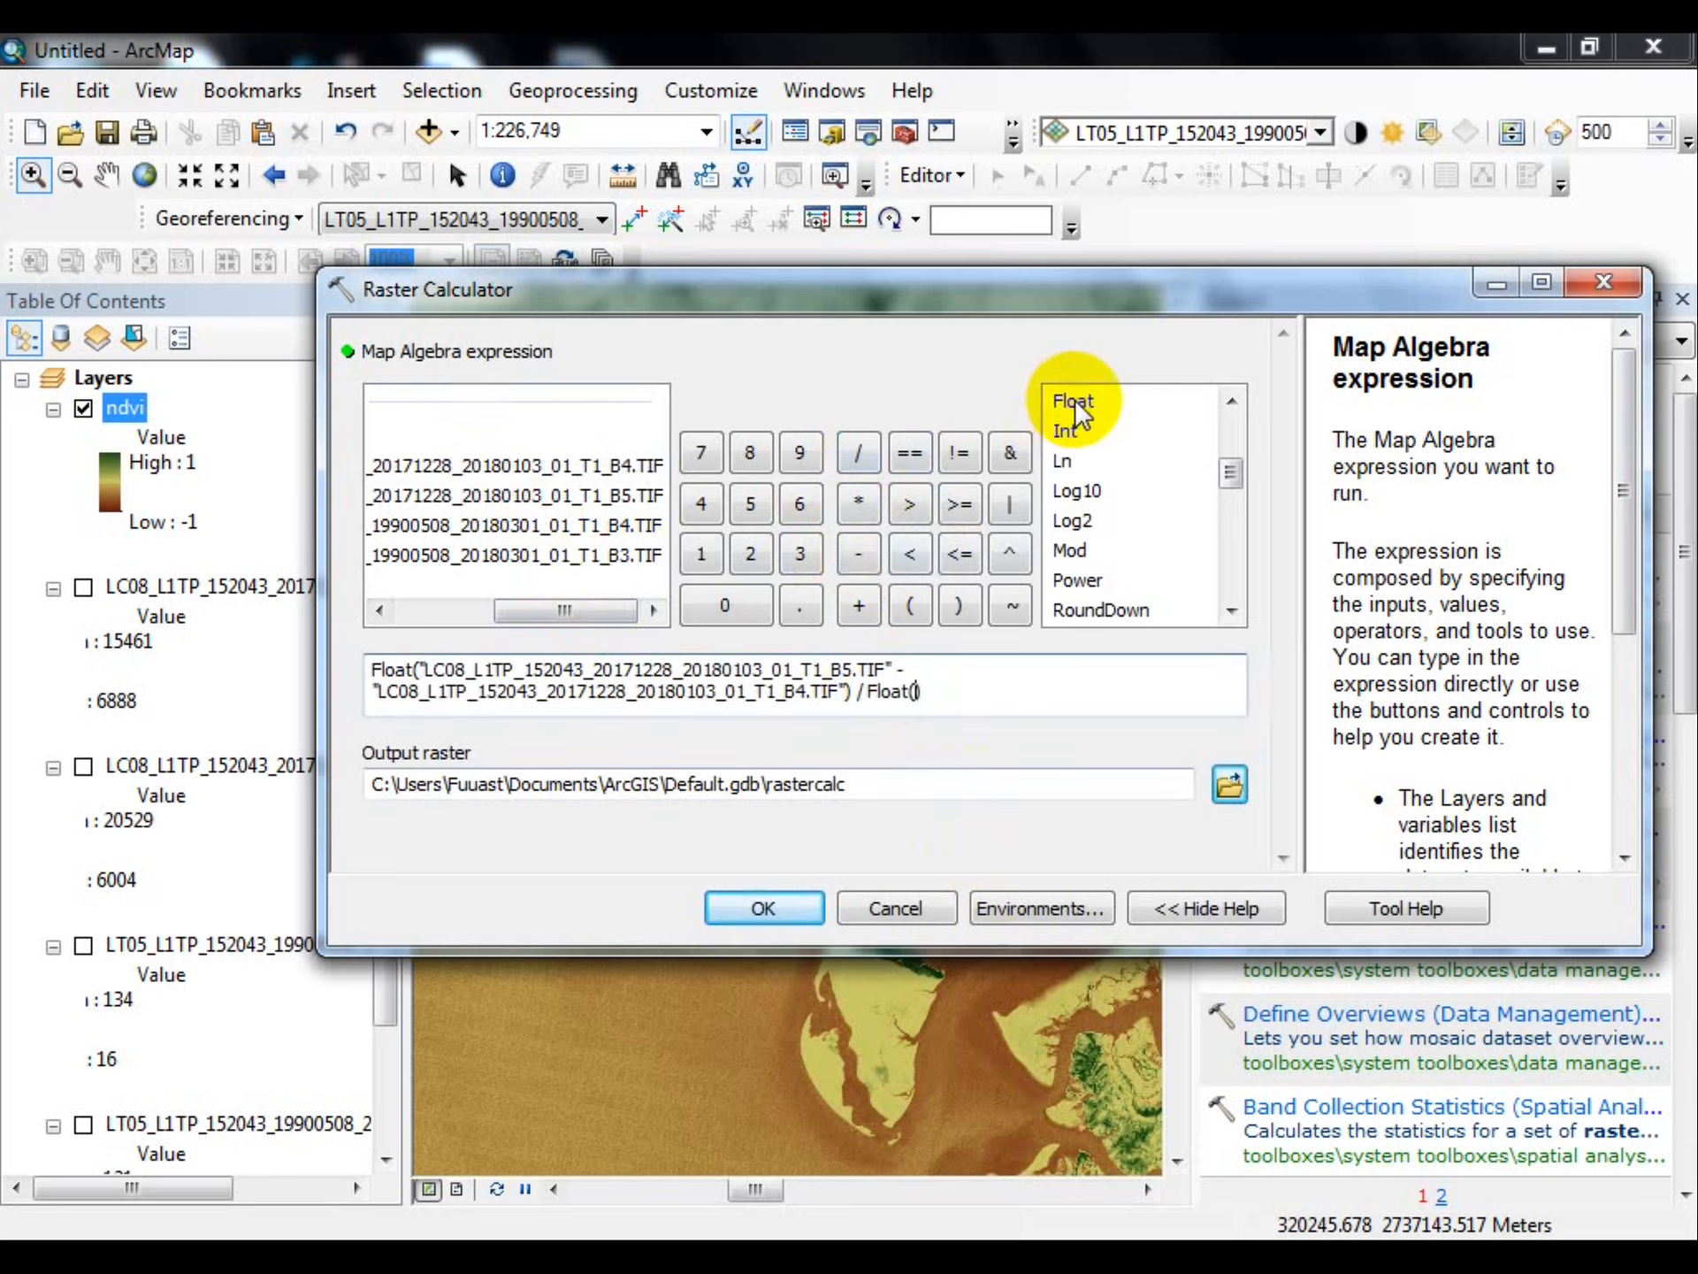
# Set the output raster to ndvi_landsat8 in the G:\LC08_L1TP_152043_20171228_20180103_01_T1 folder and run the calculation
pyautogui.click(1230, 783)
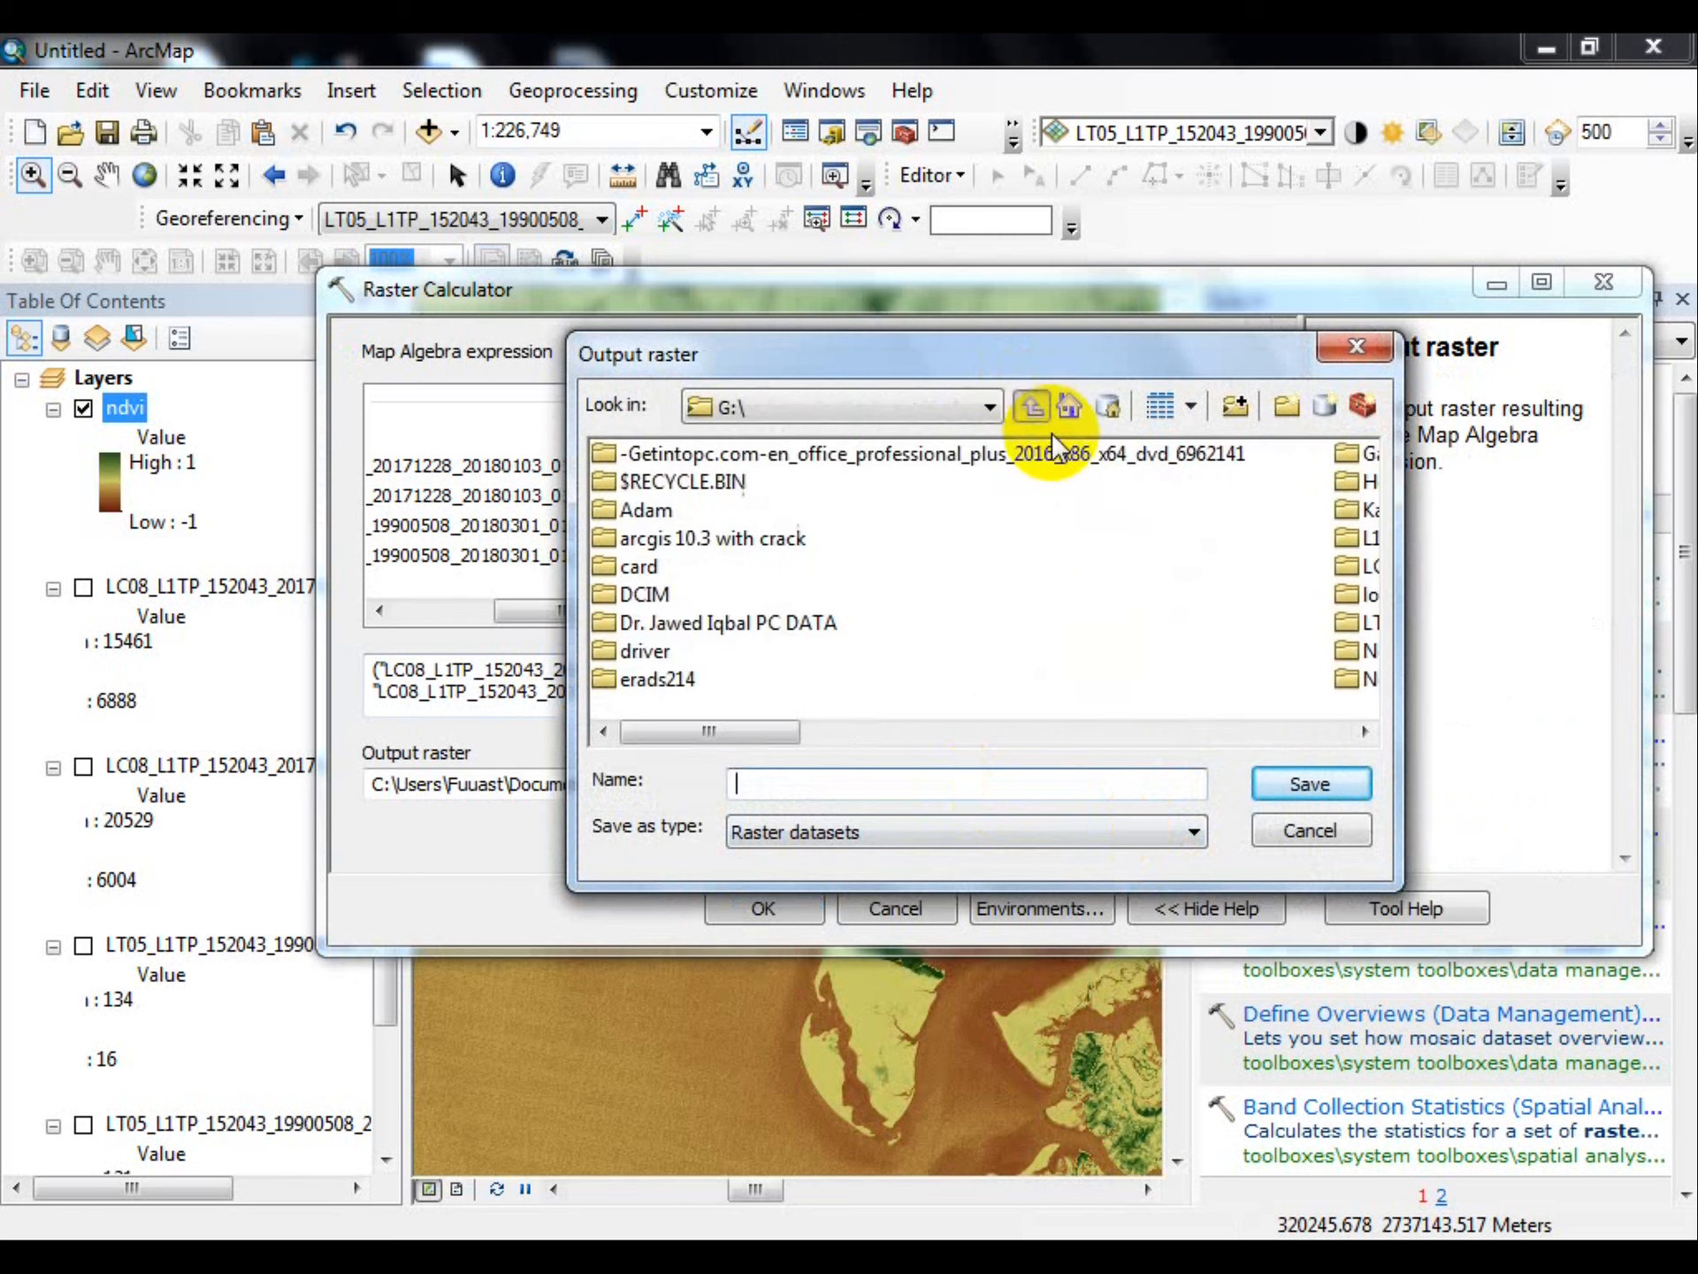
pyautogui.click(1367, 594)
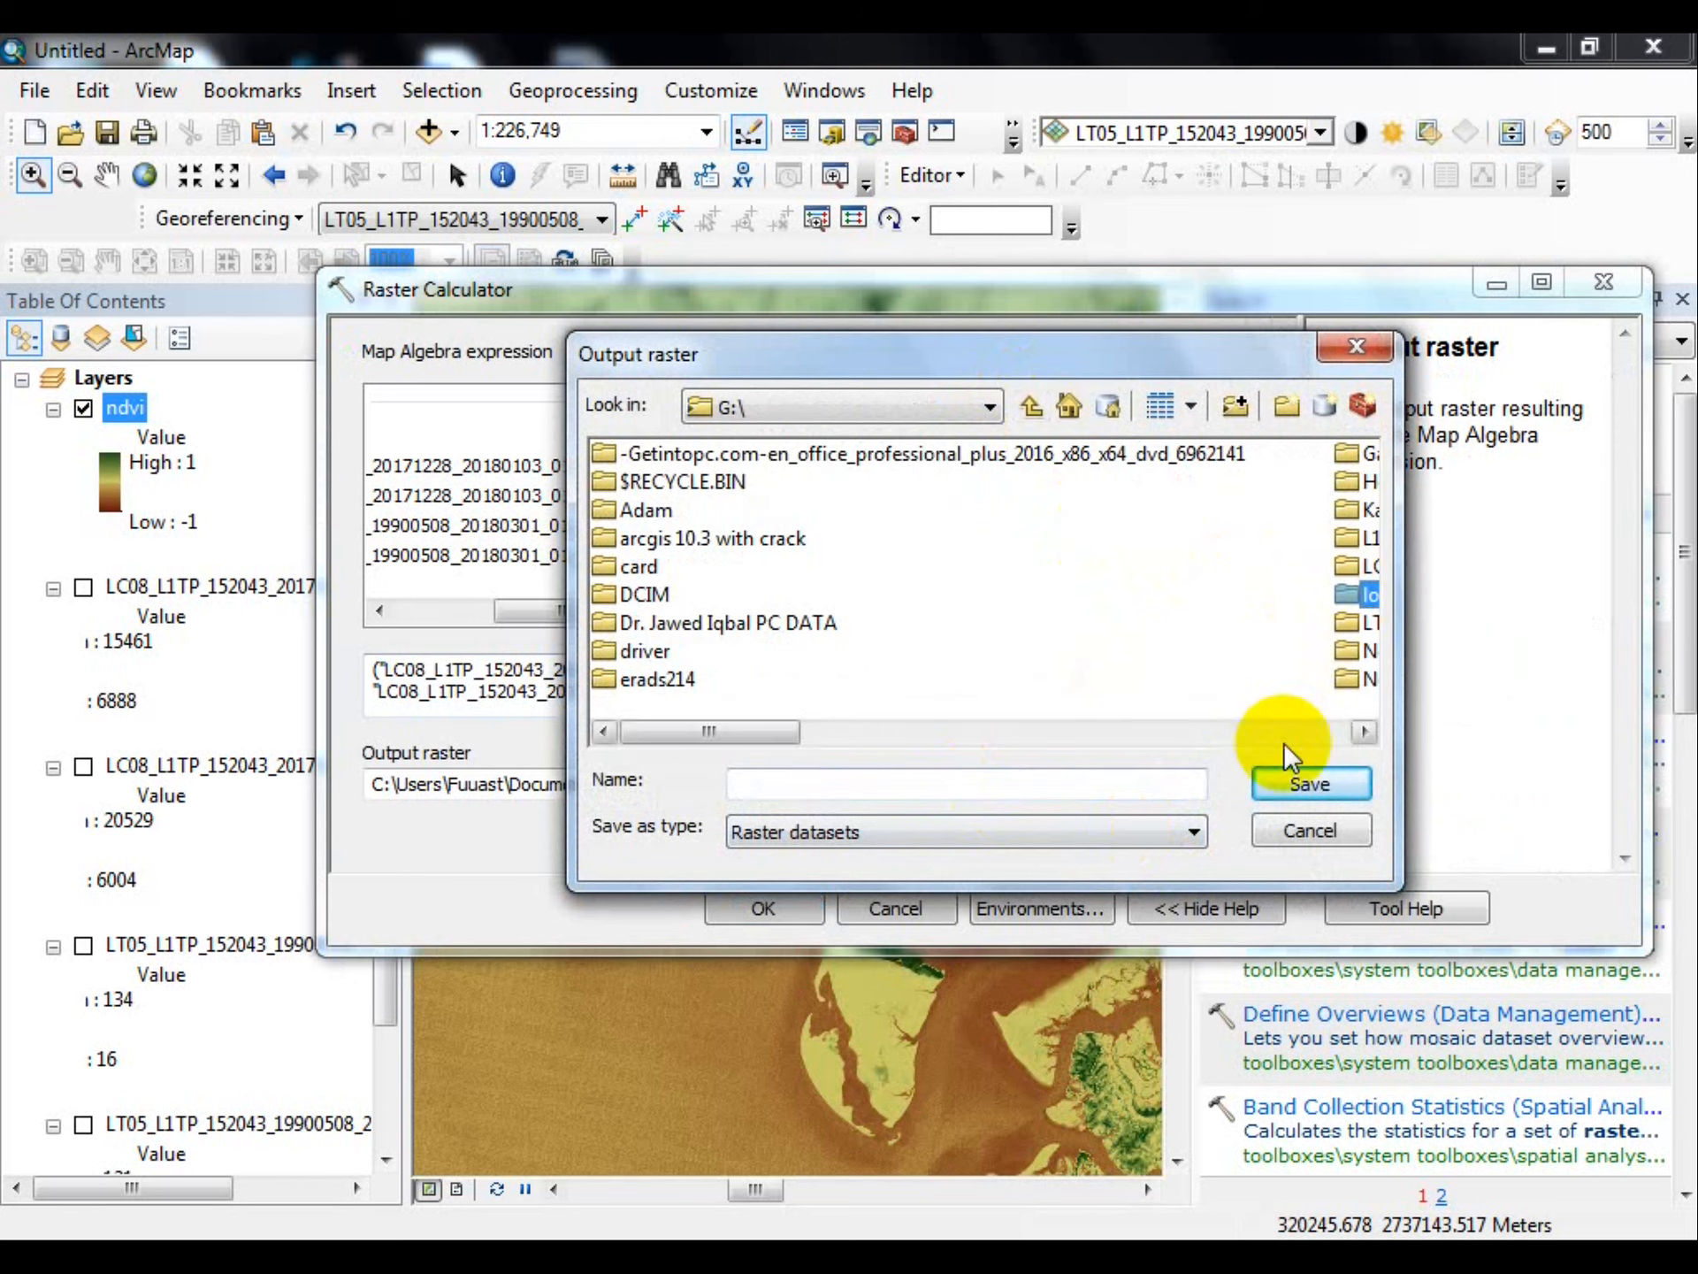
pyautogui.press('Down')
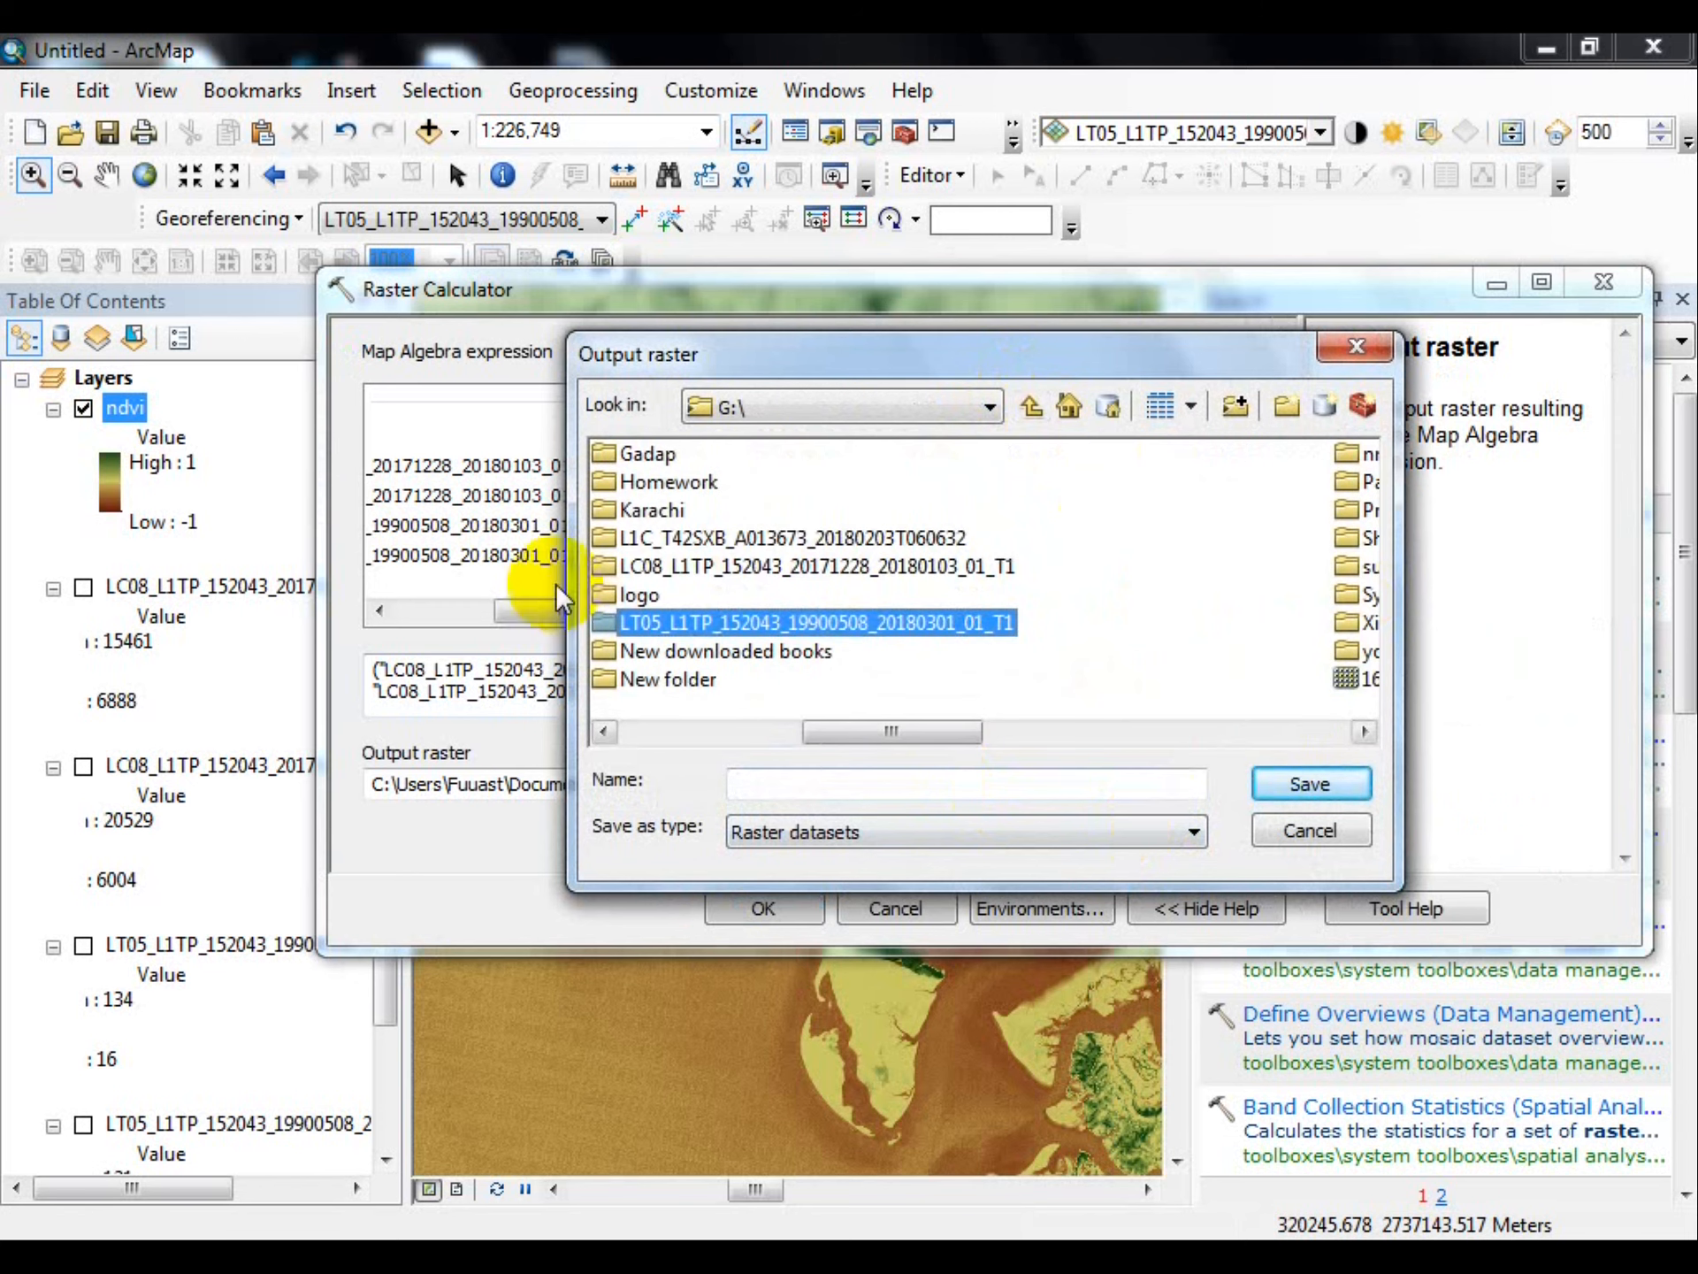
pyautogui.doubleClick(684, 571)
pyautogui.click(823, 787)
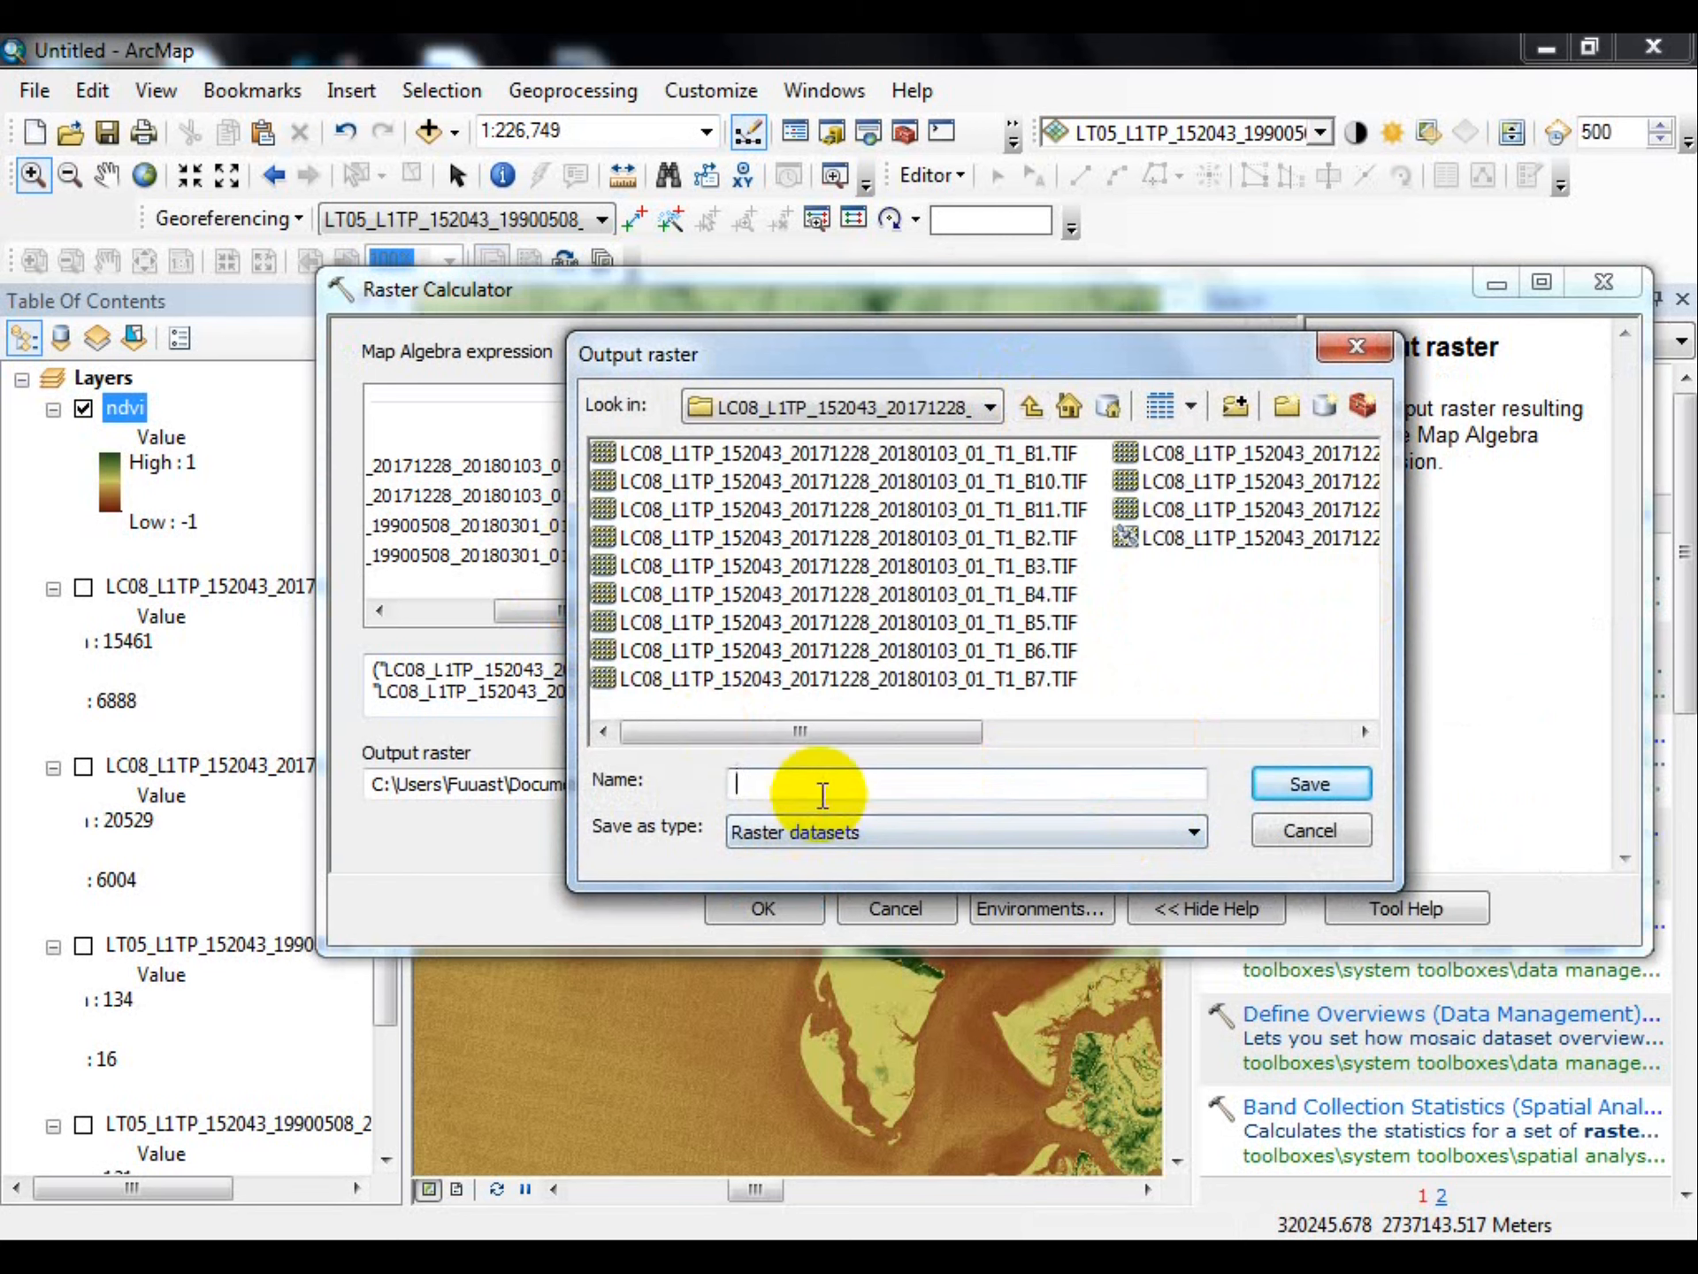
pyautogui.write('ndvi_landsat8')
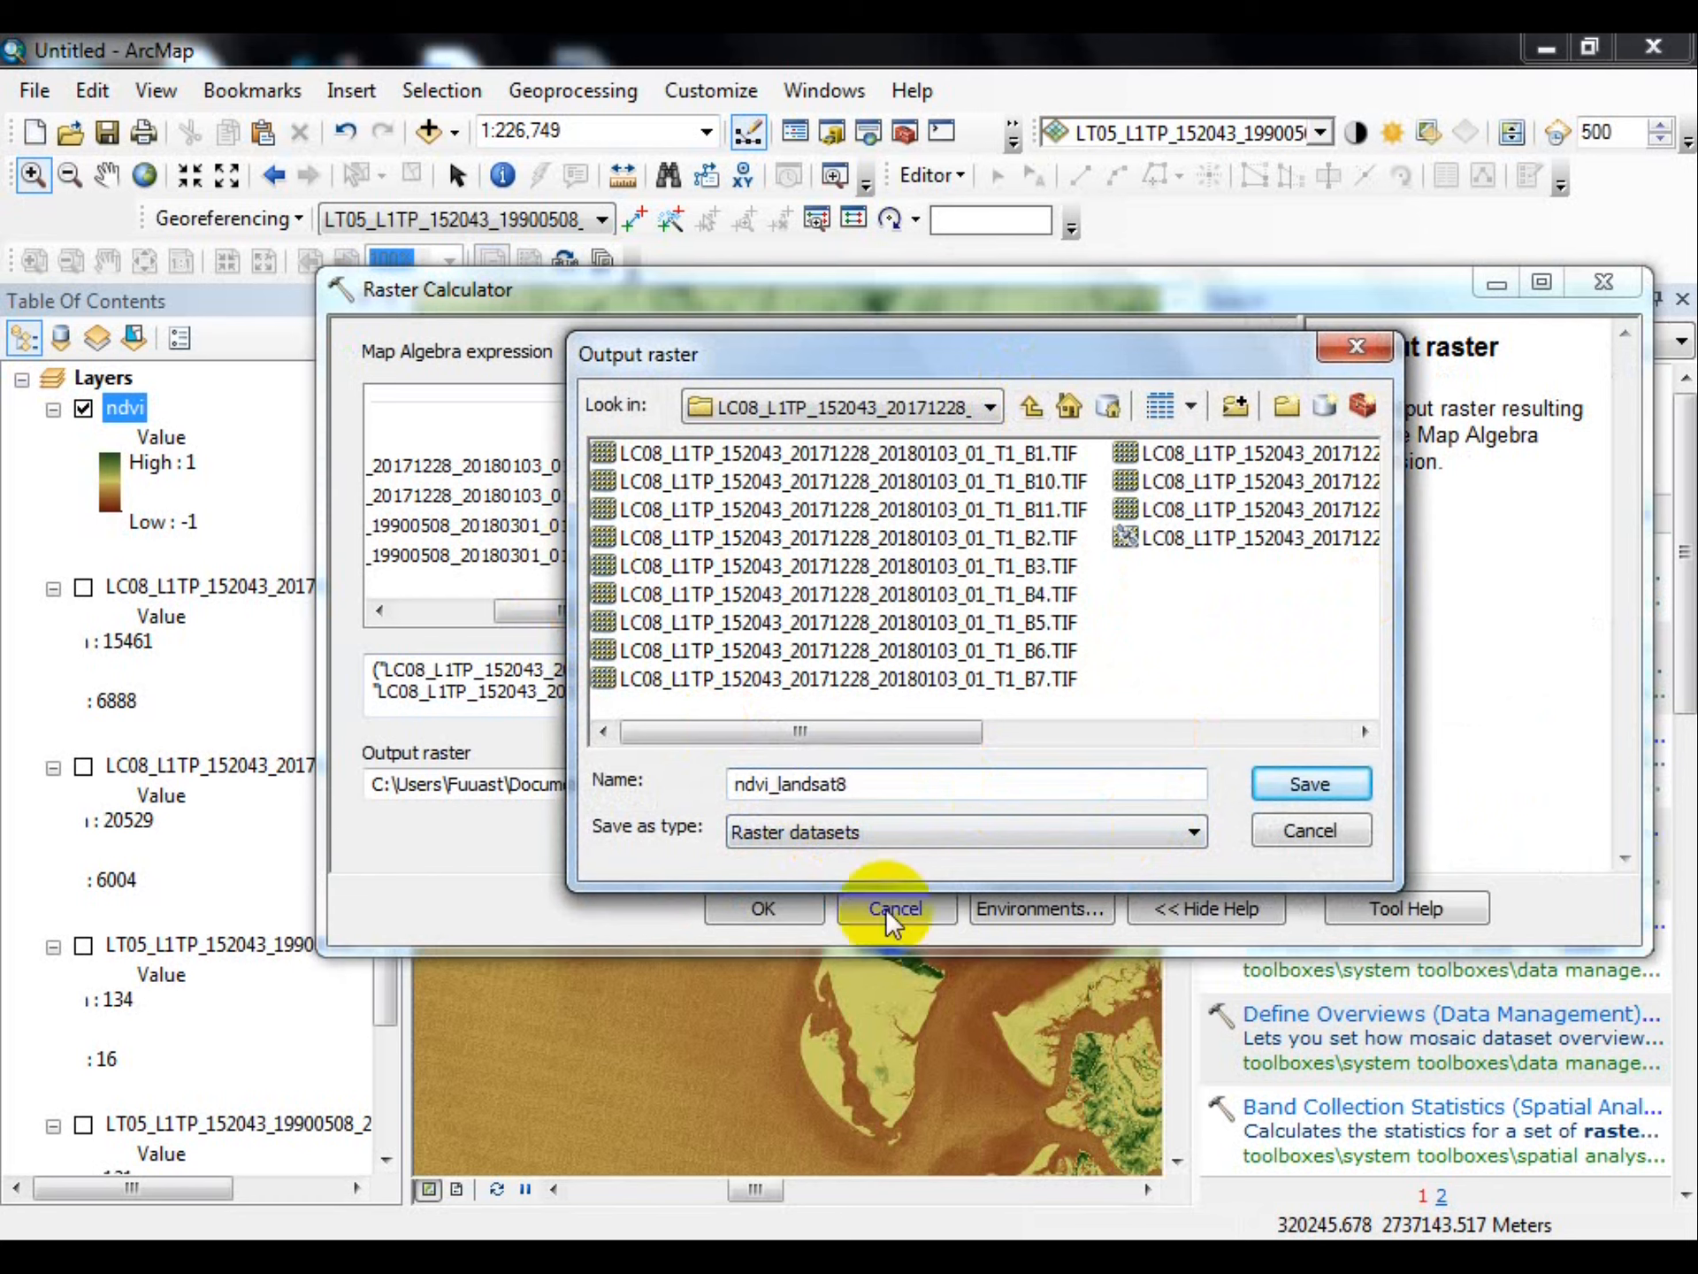
pyautogui.click(1293, 784)
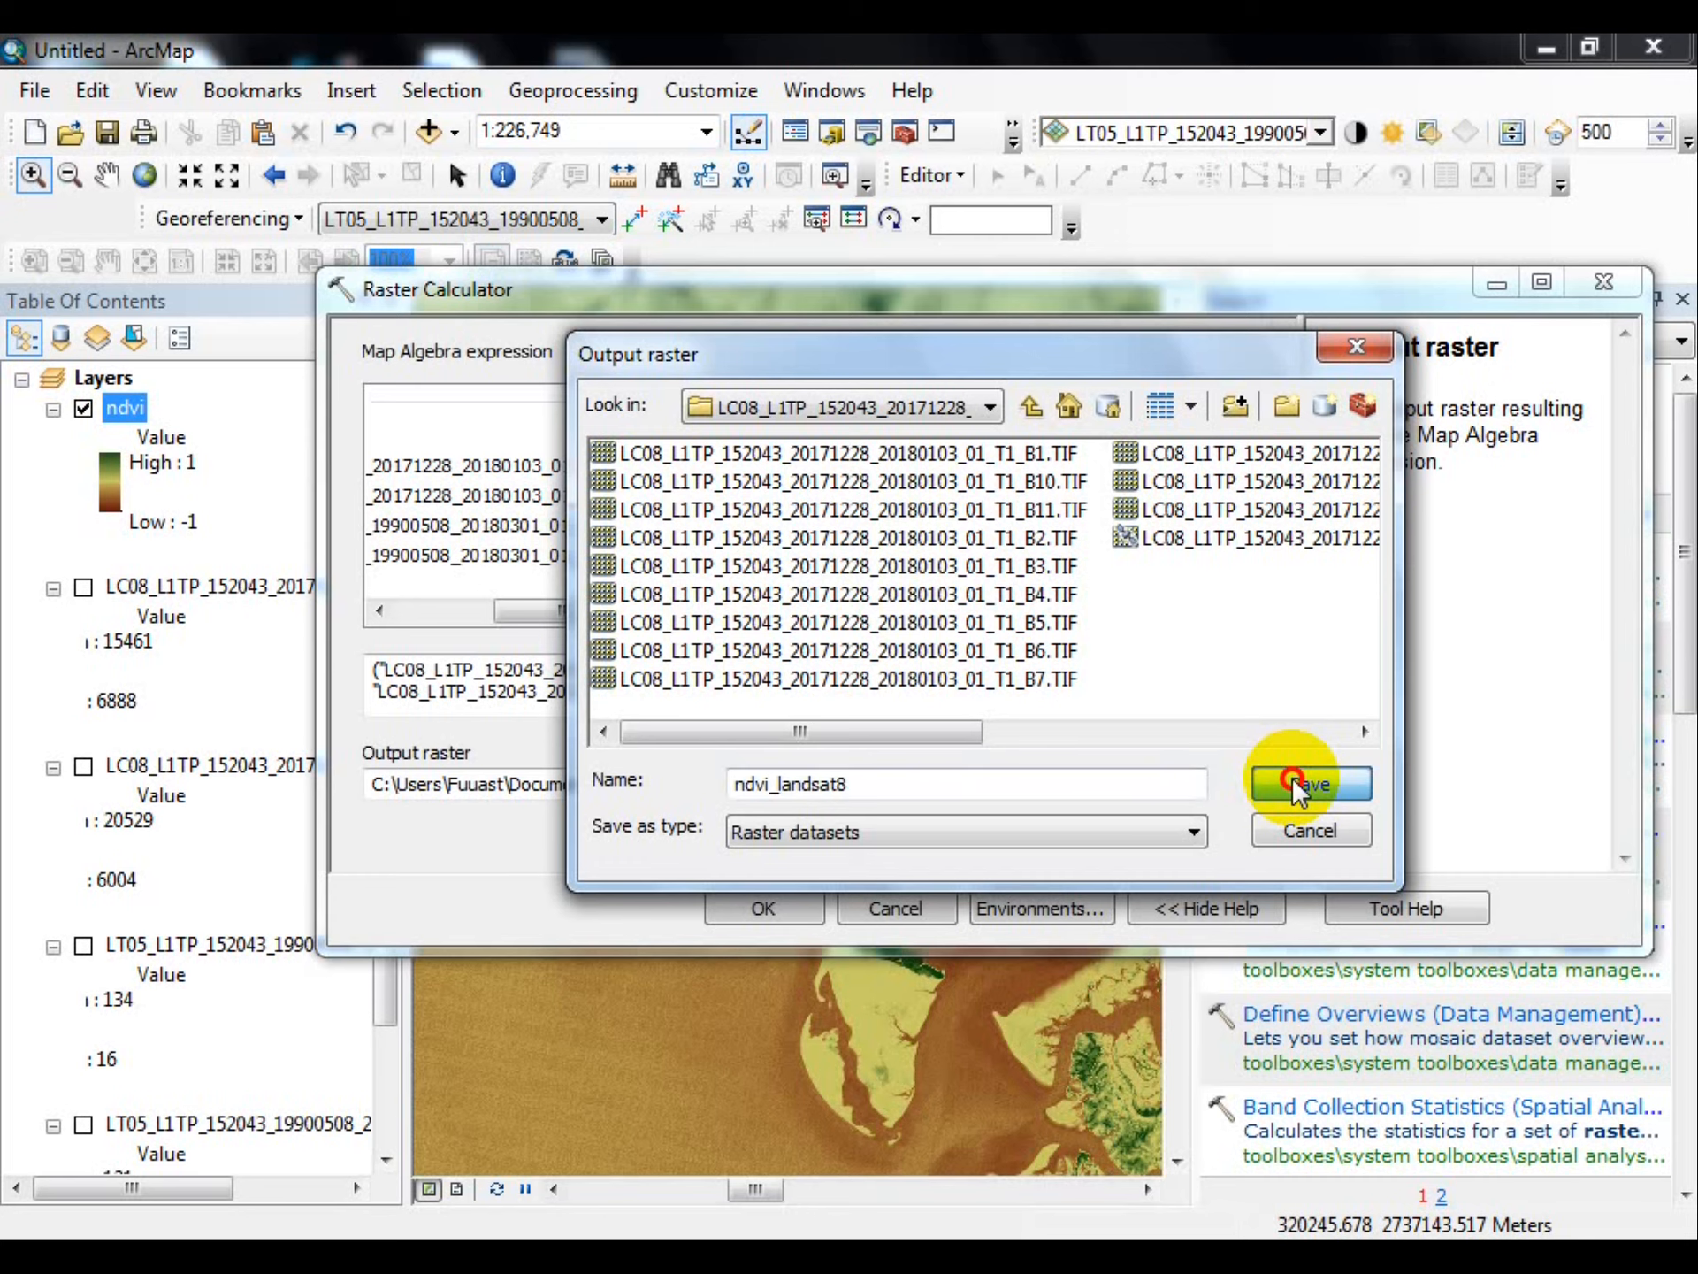
pyautogui.click(742, 909)
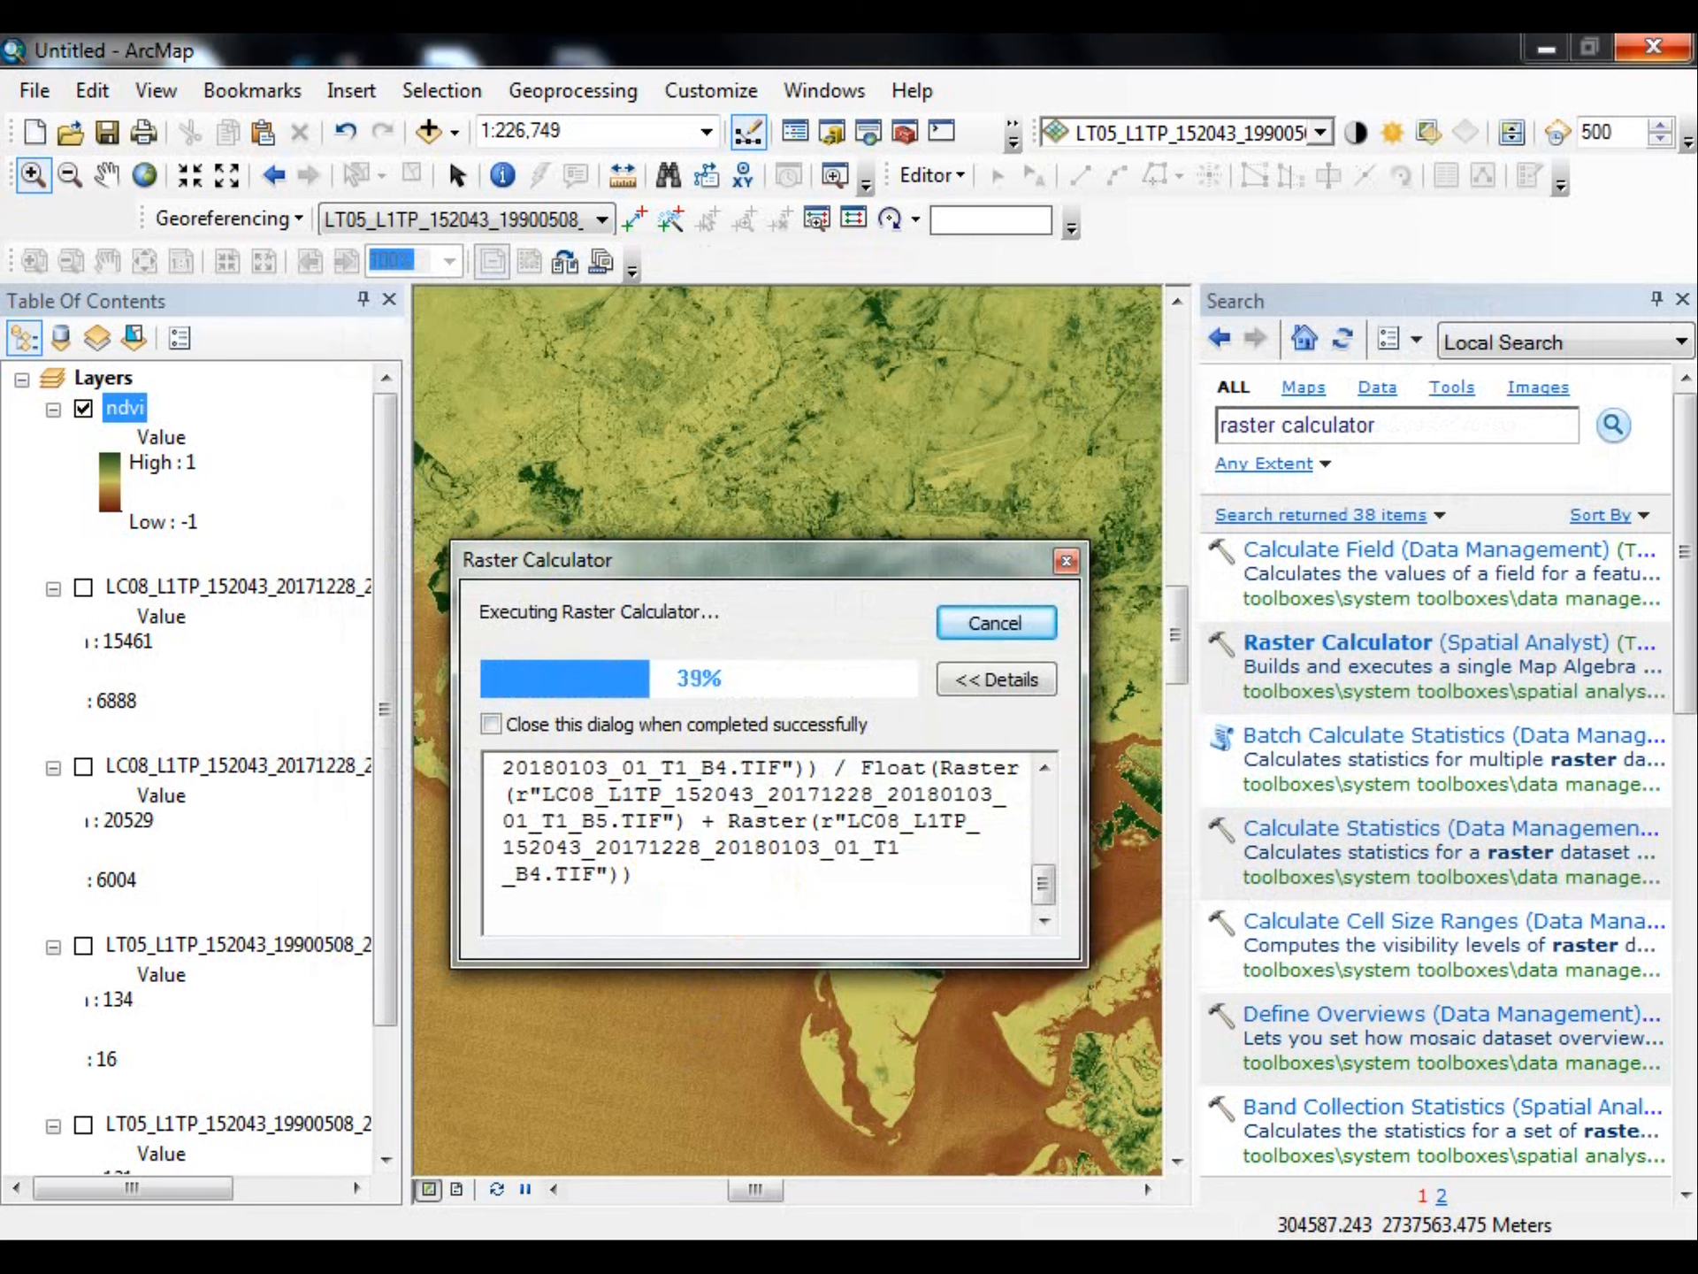
pyautogui.click(629, 1138)
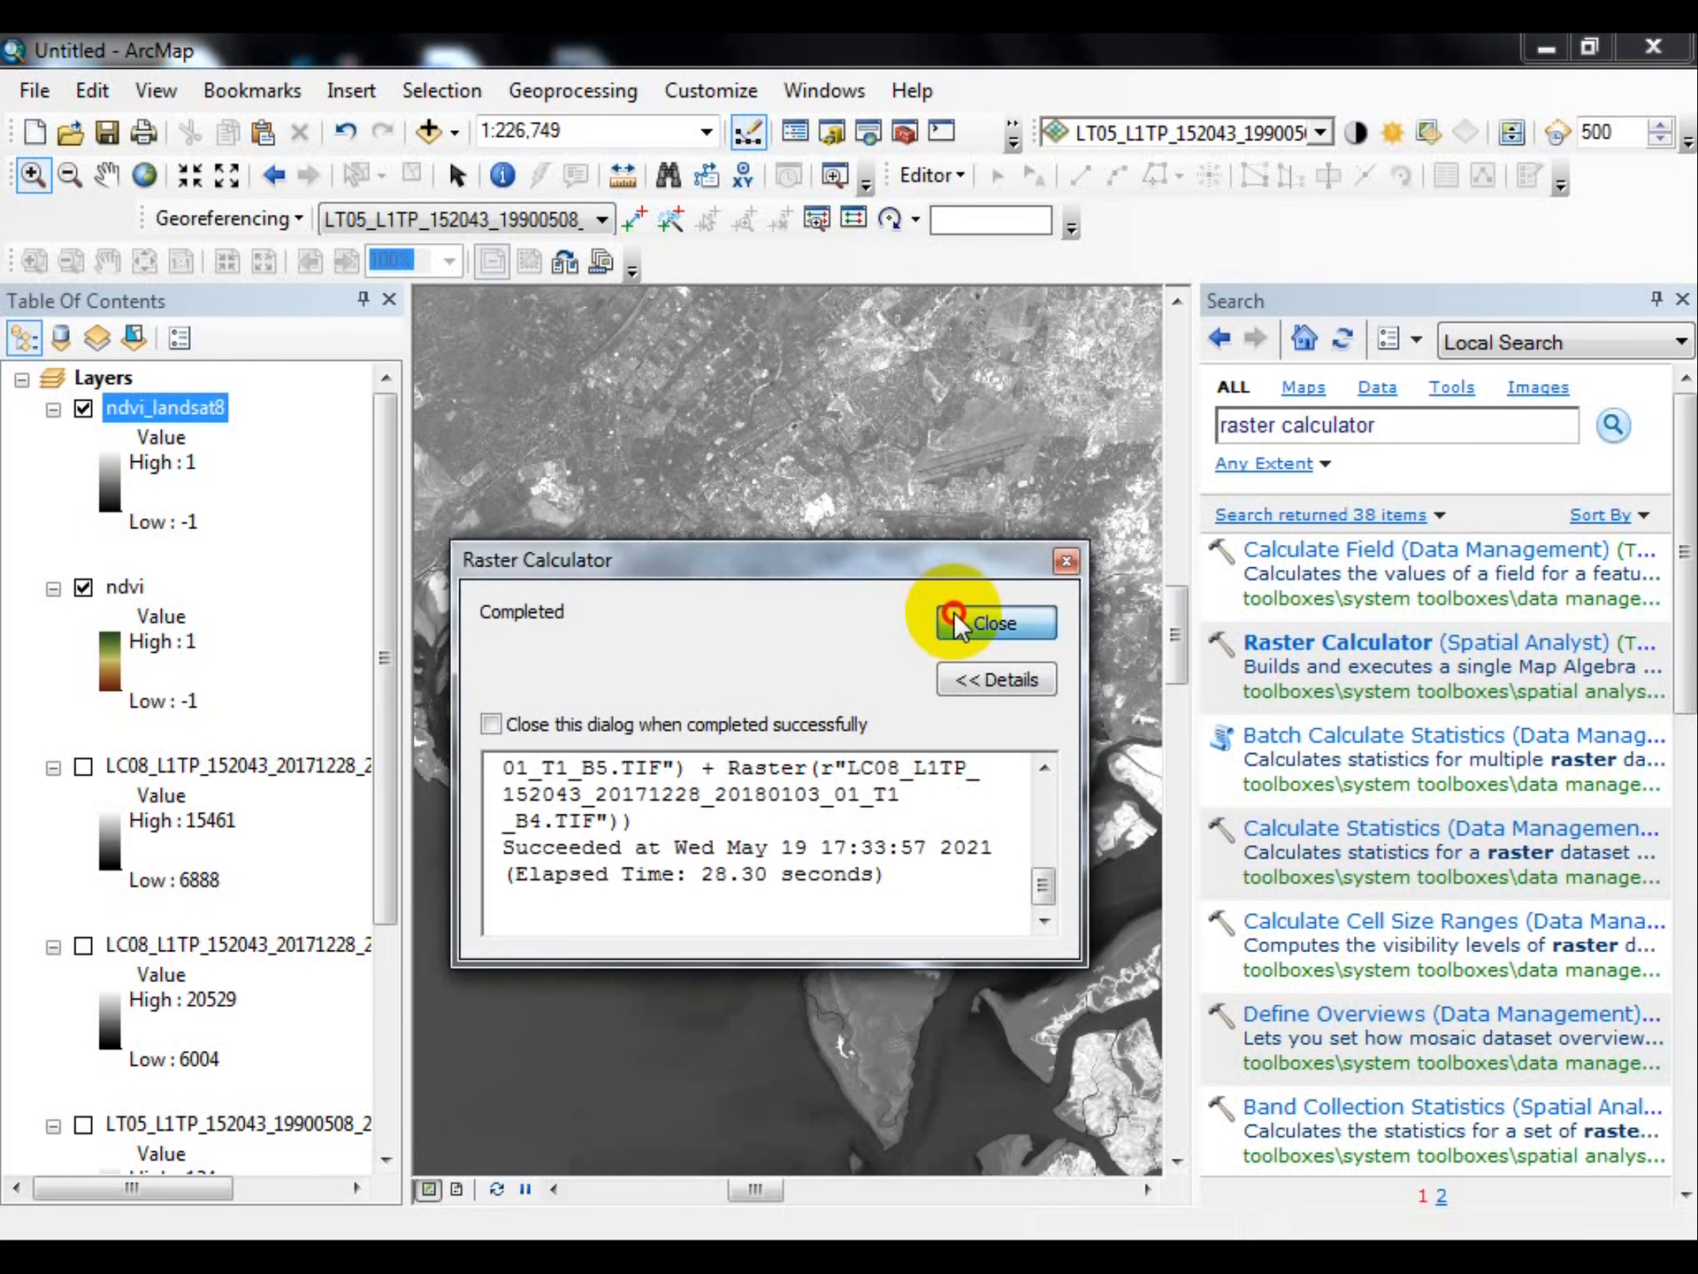
pyautogui.click(954, 612)
# Close the Search pane and symbolize the ndvi_landsat8 layer with the brown-to-yellow-to-green color ramp
pyautogui.click(1682, 300)
pyautogui.click(110, 465)
pyautogui.click(392, 572)
pyautogui.click(248, 682)
pyautogui.click(157, 687)
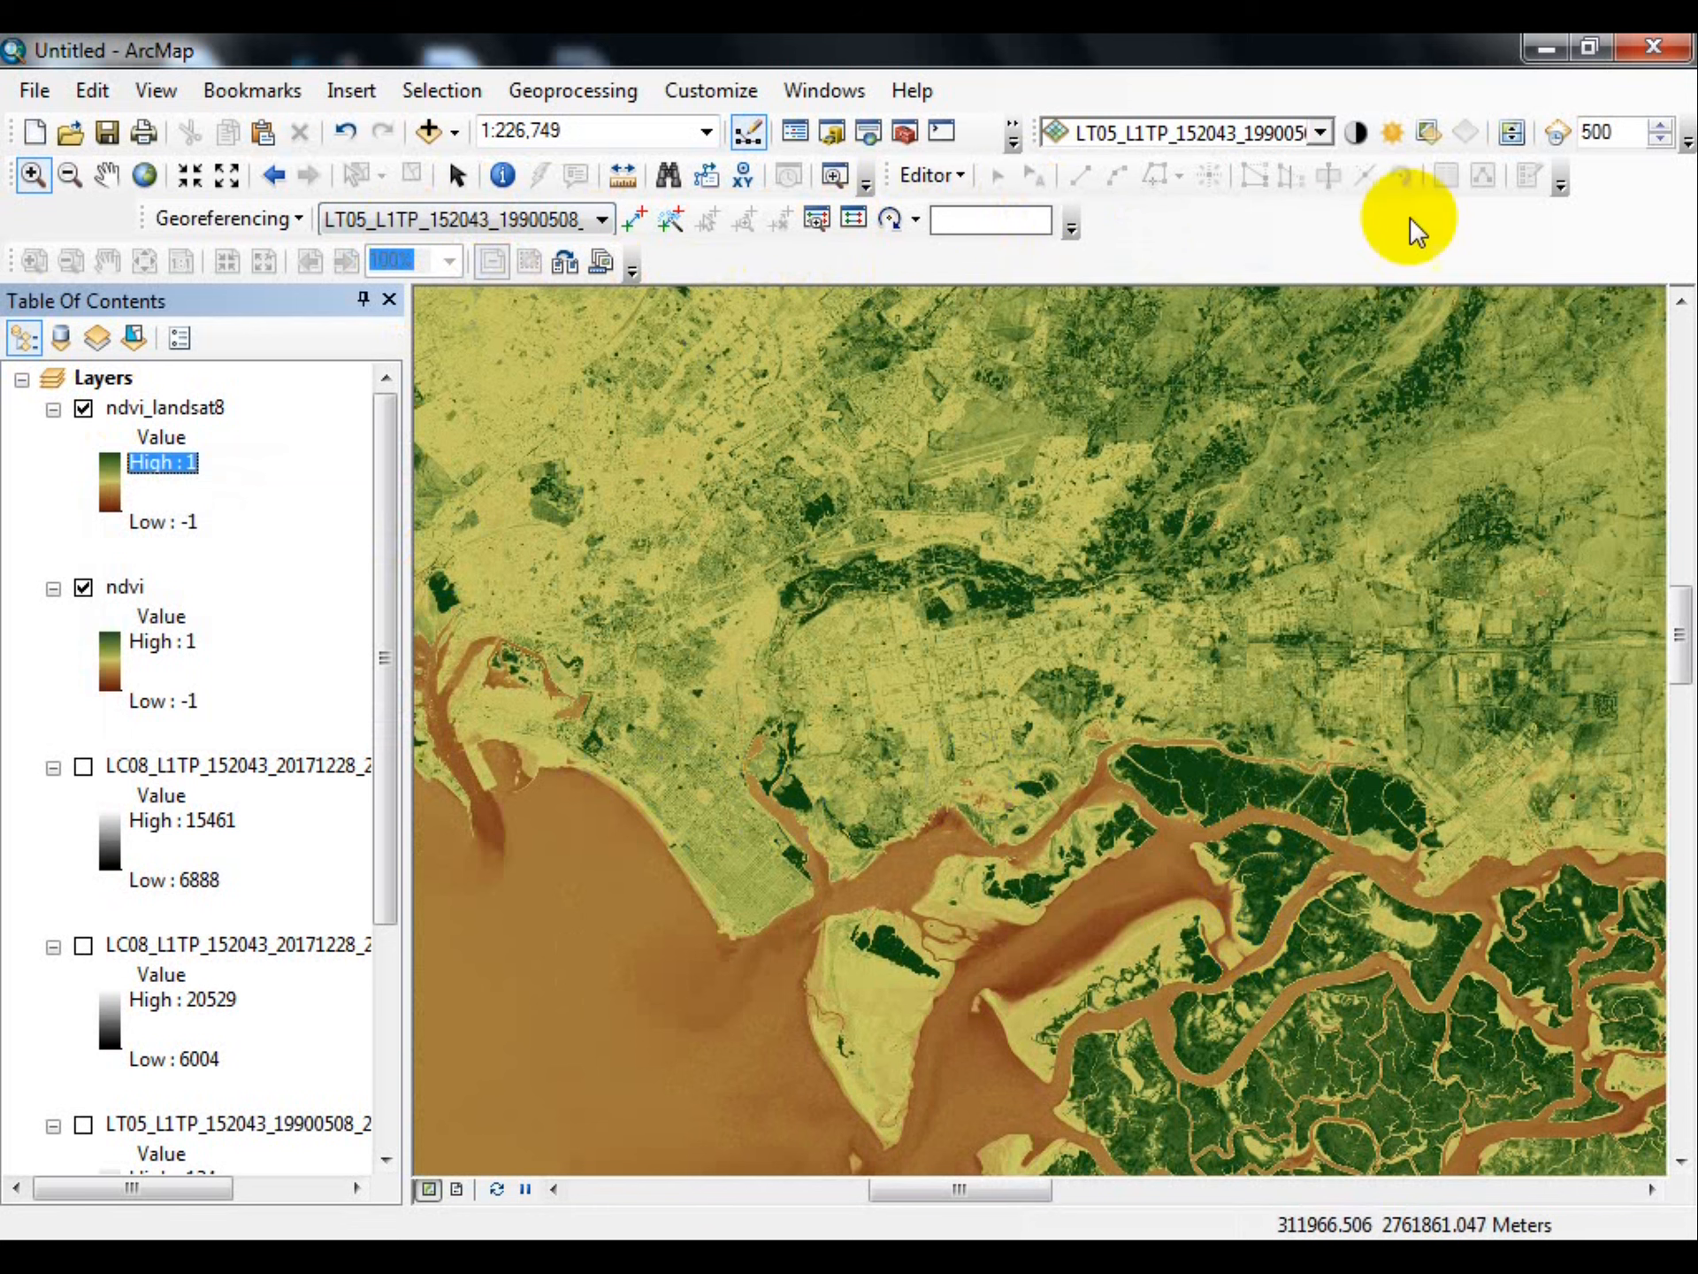
# Select ndvi_landsat8 as the effects layer and swipe it across the map to compare it with the ndvi layer beneath
pyautogui.click(1324, 132)
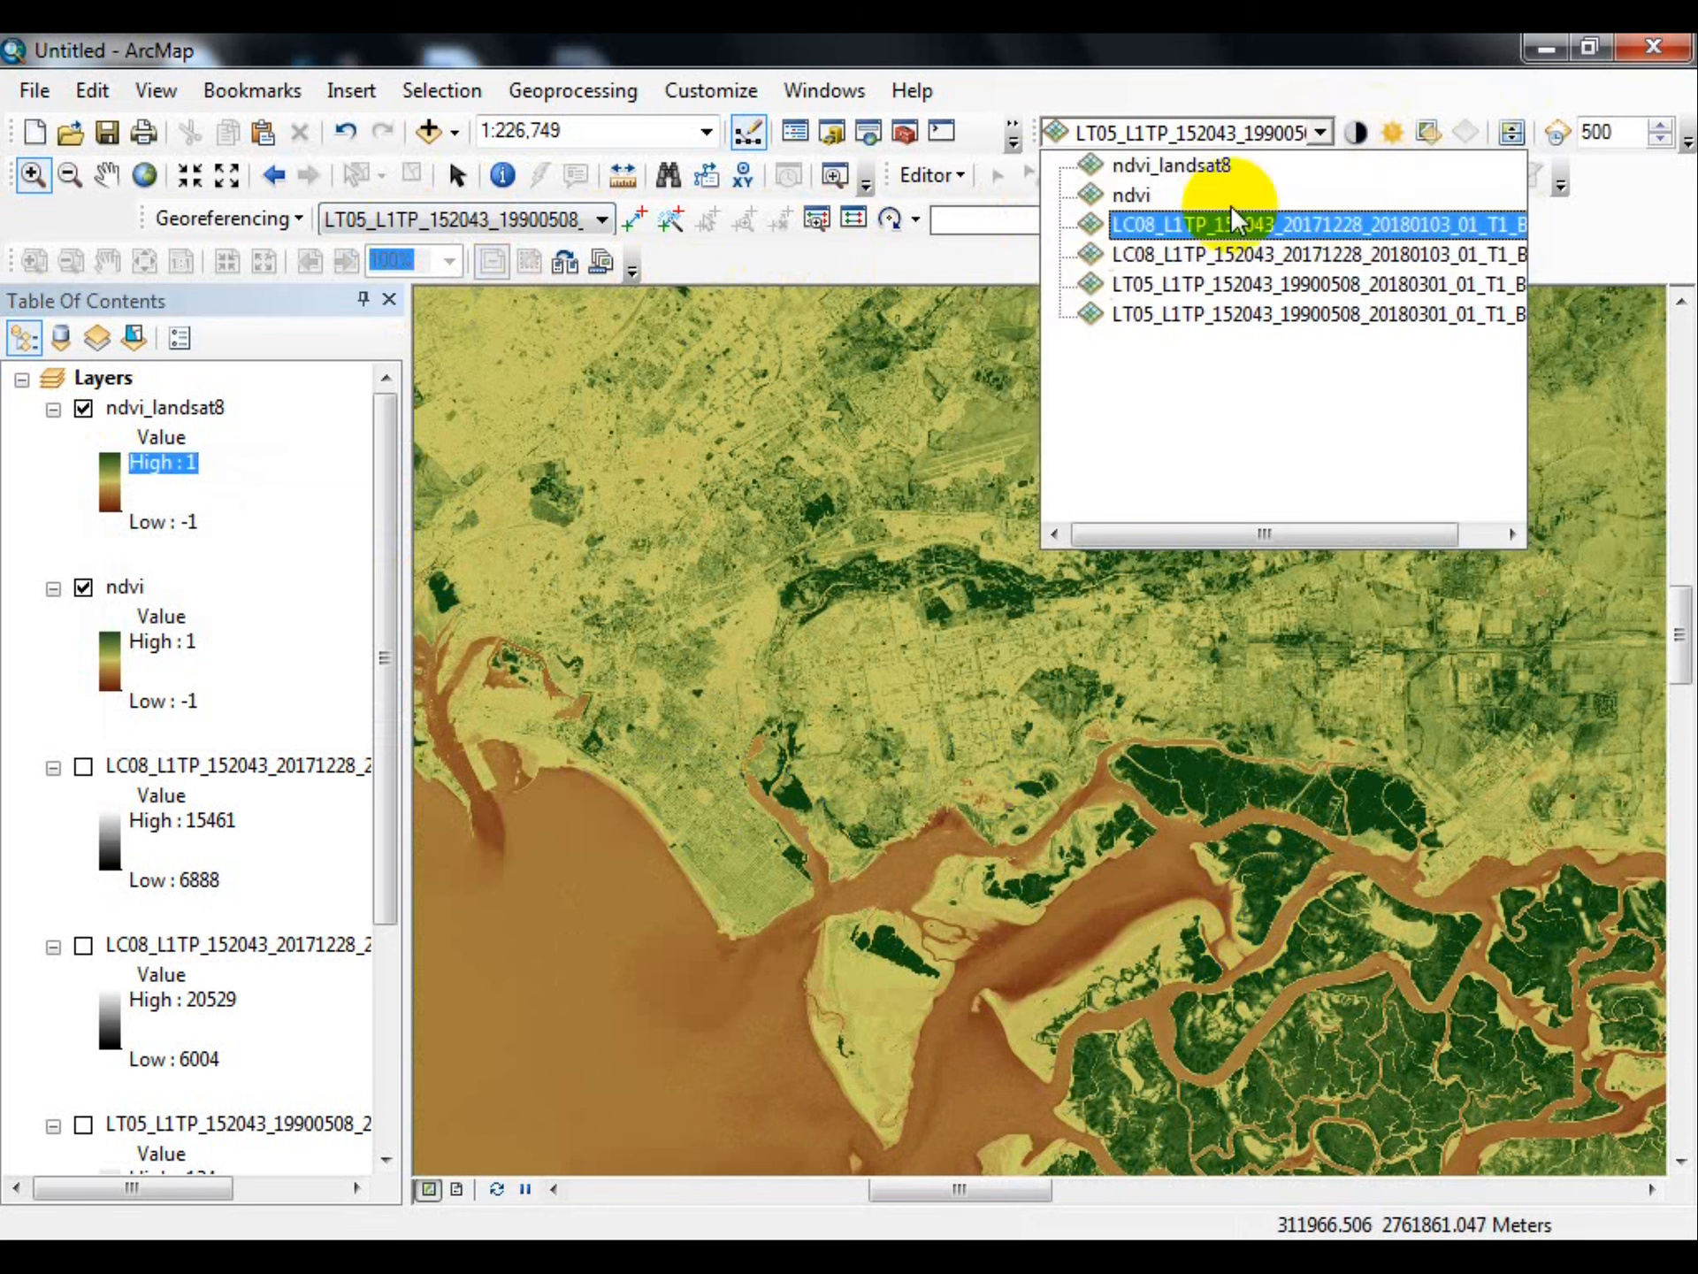
pyautogui.click(1189, 167)
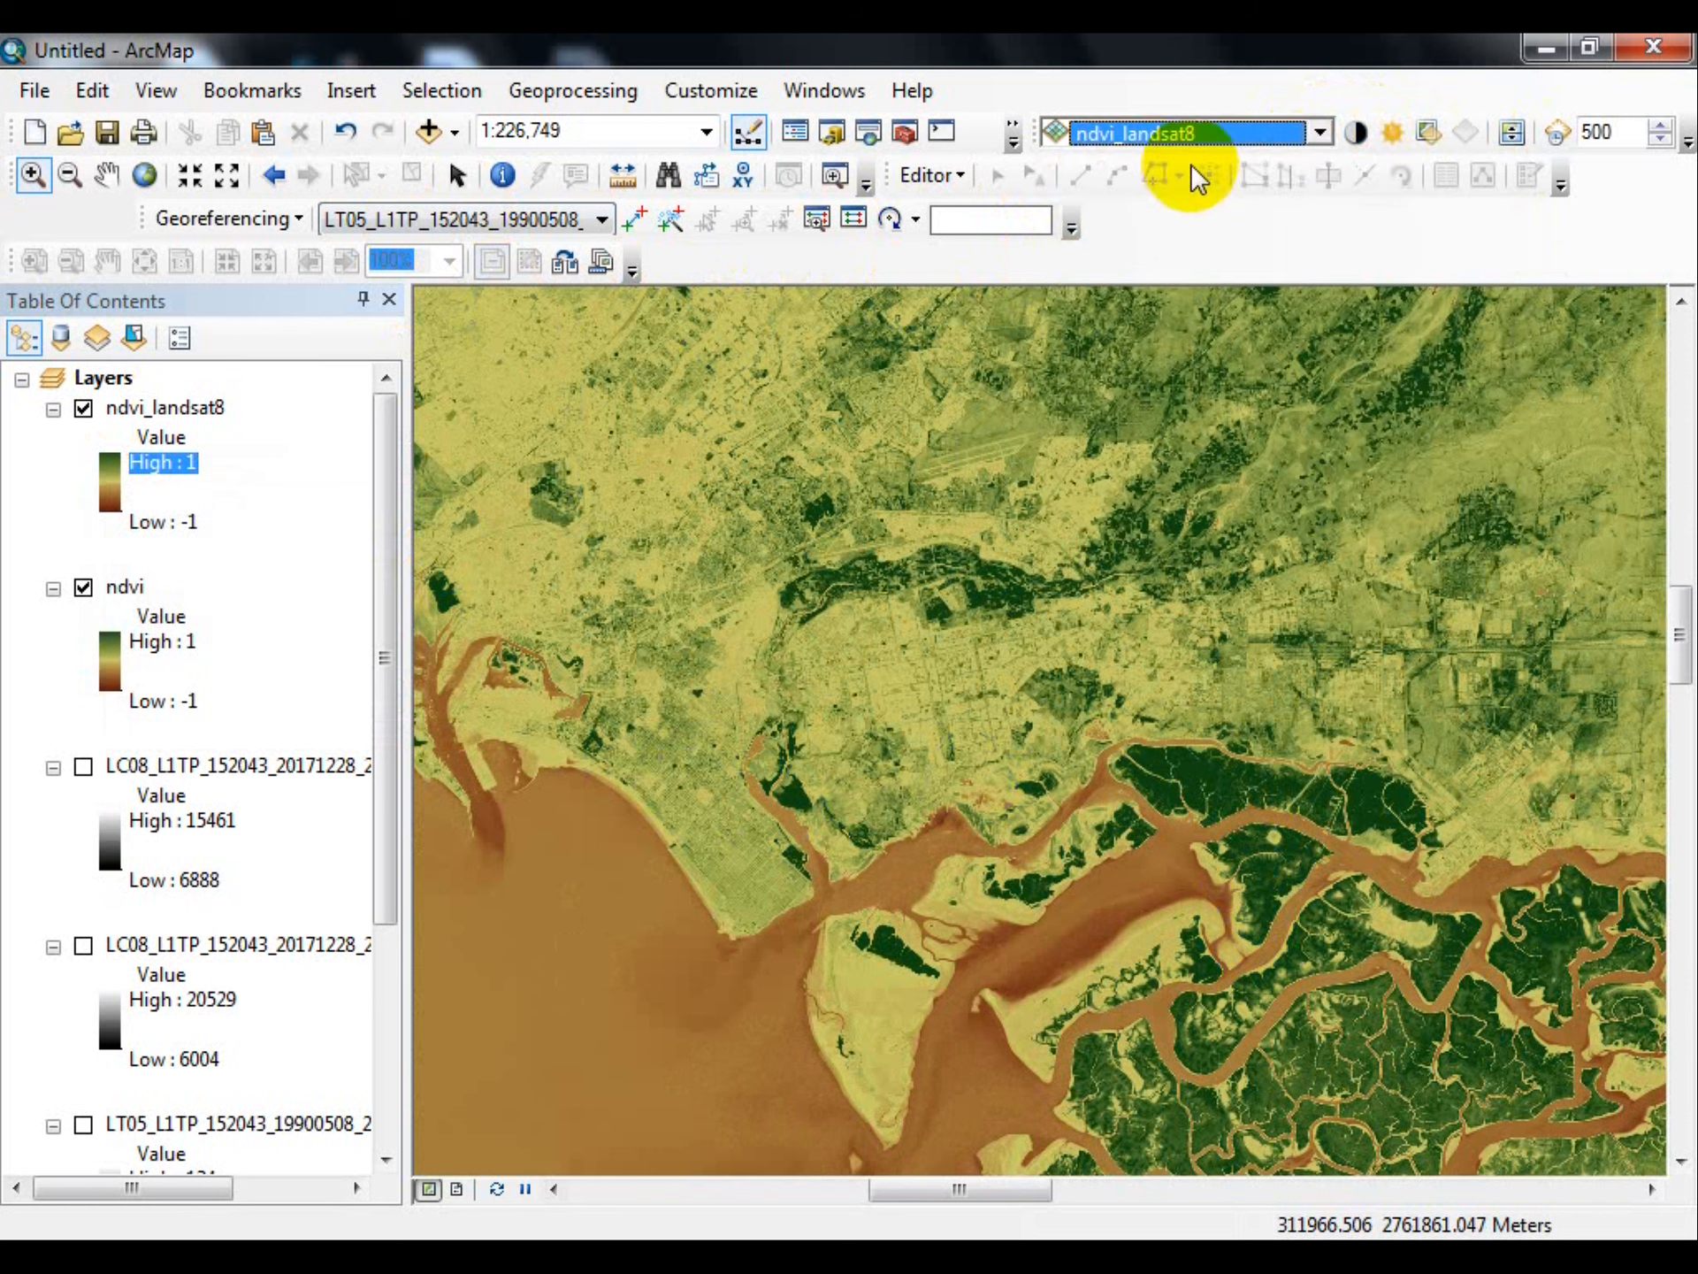
pyautogui.click(1523, 132)
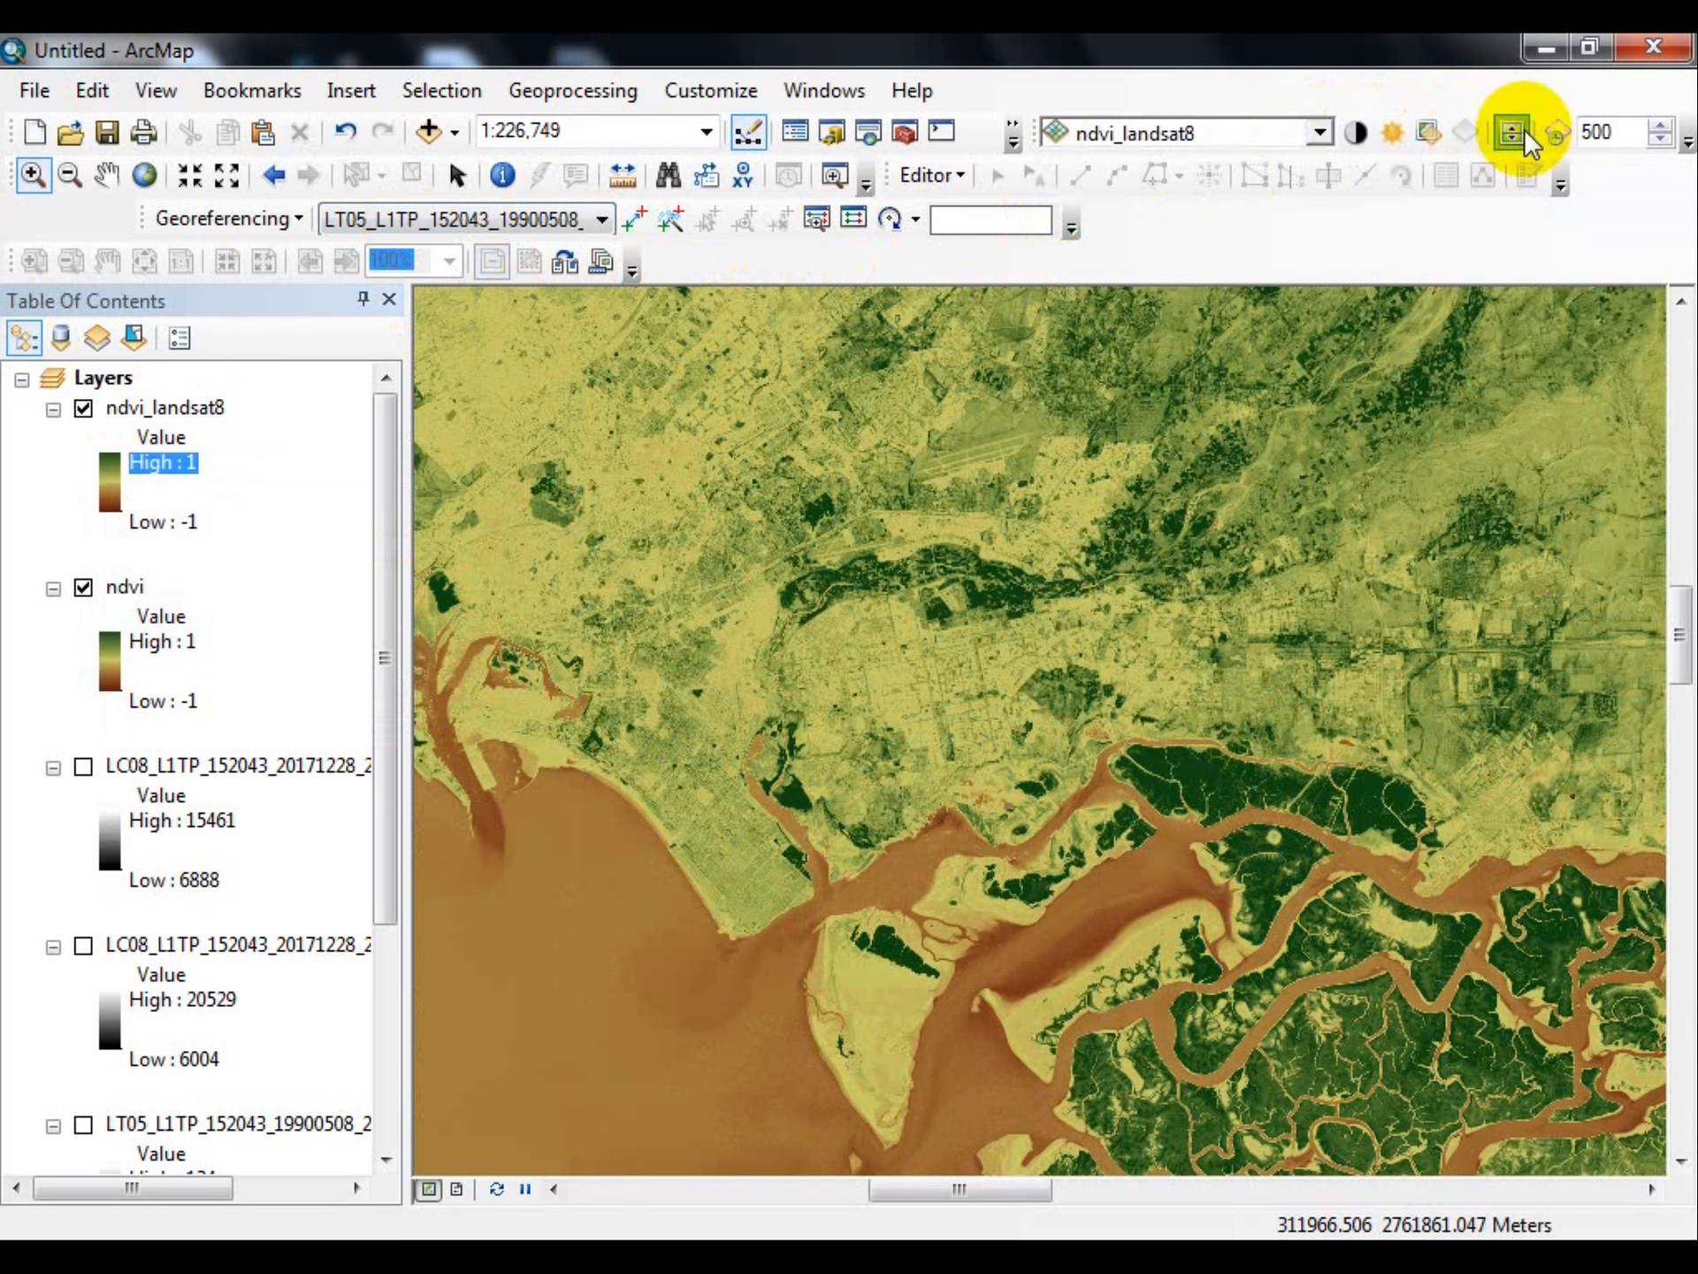
pyautogui.moveTo(1133, 566); pyautogui.dragTo(1015, 326)
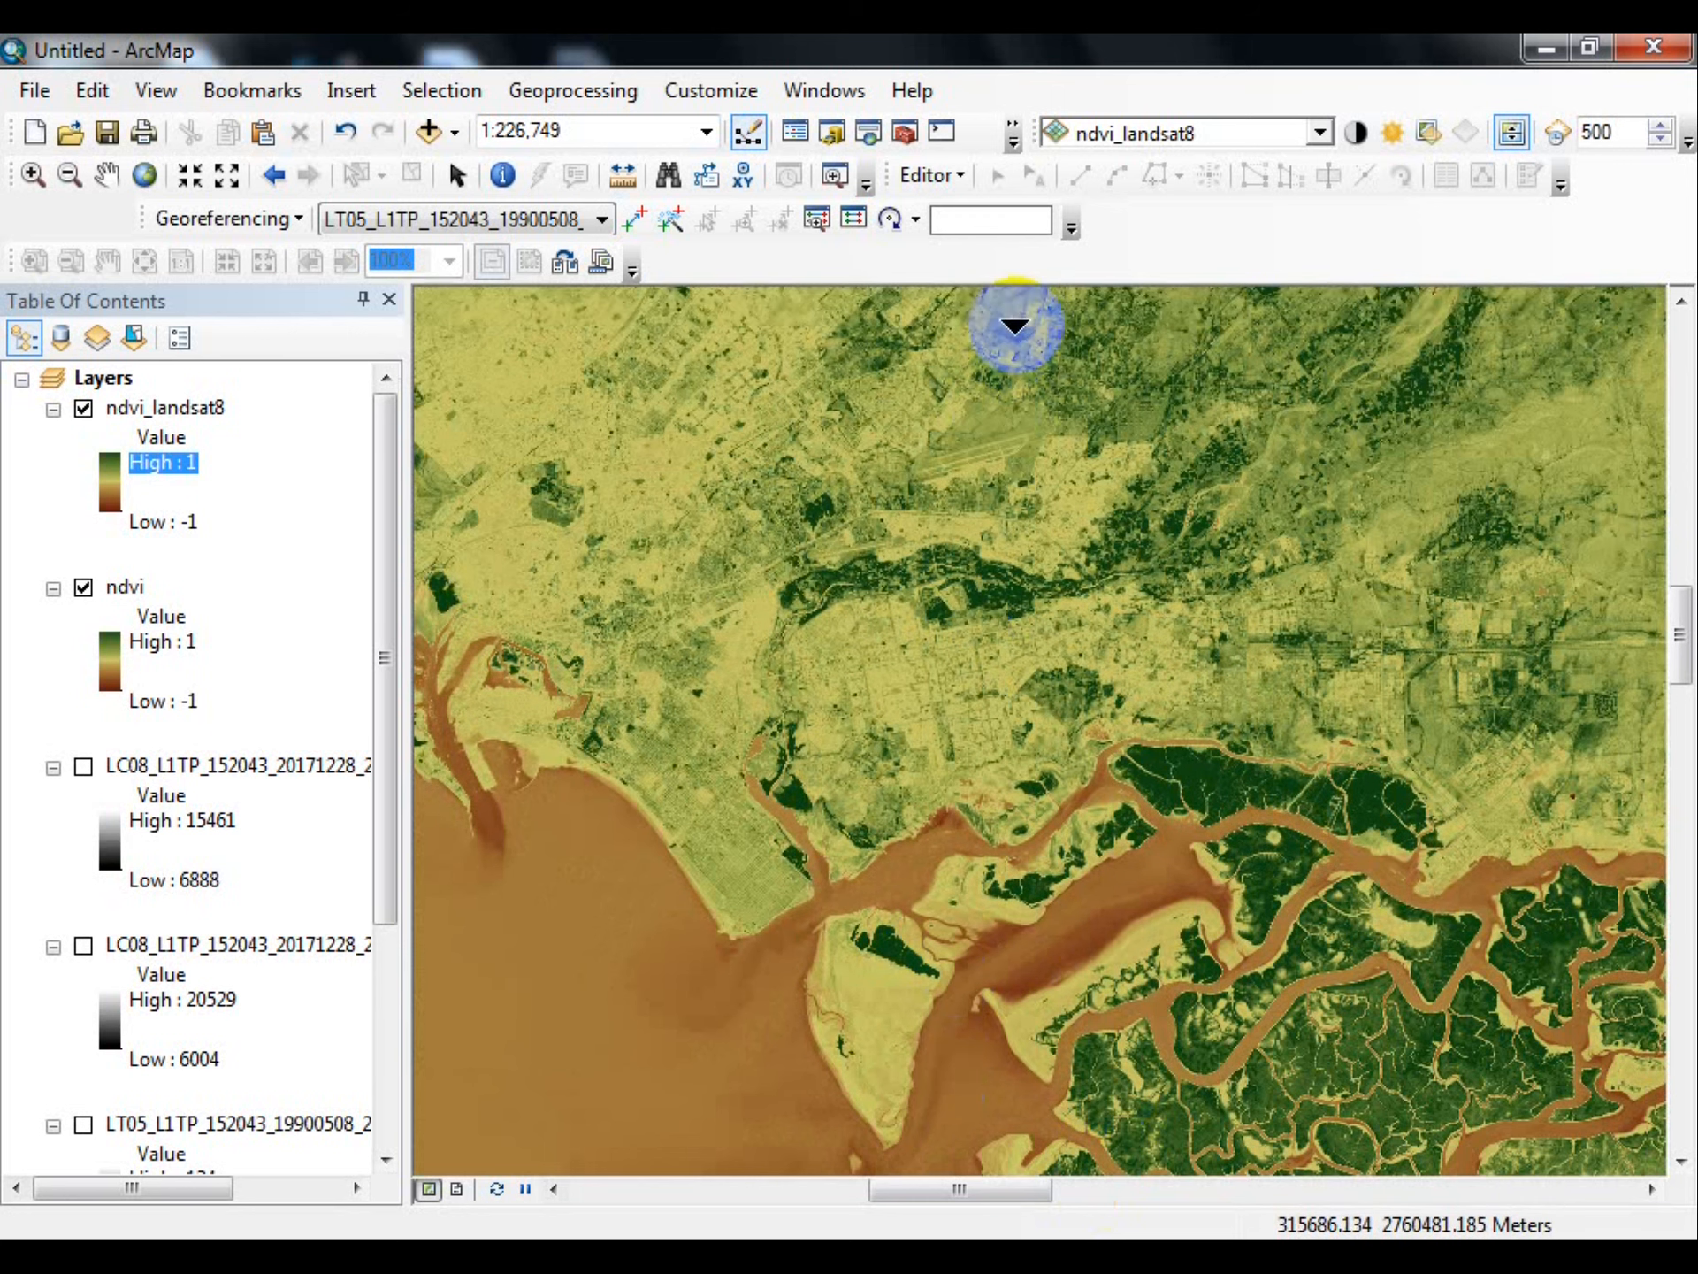
pyautogui.click(297, 772)
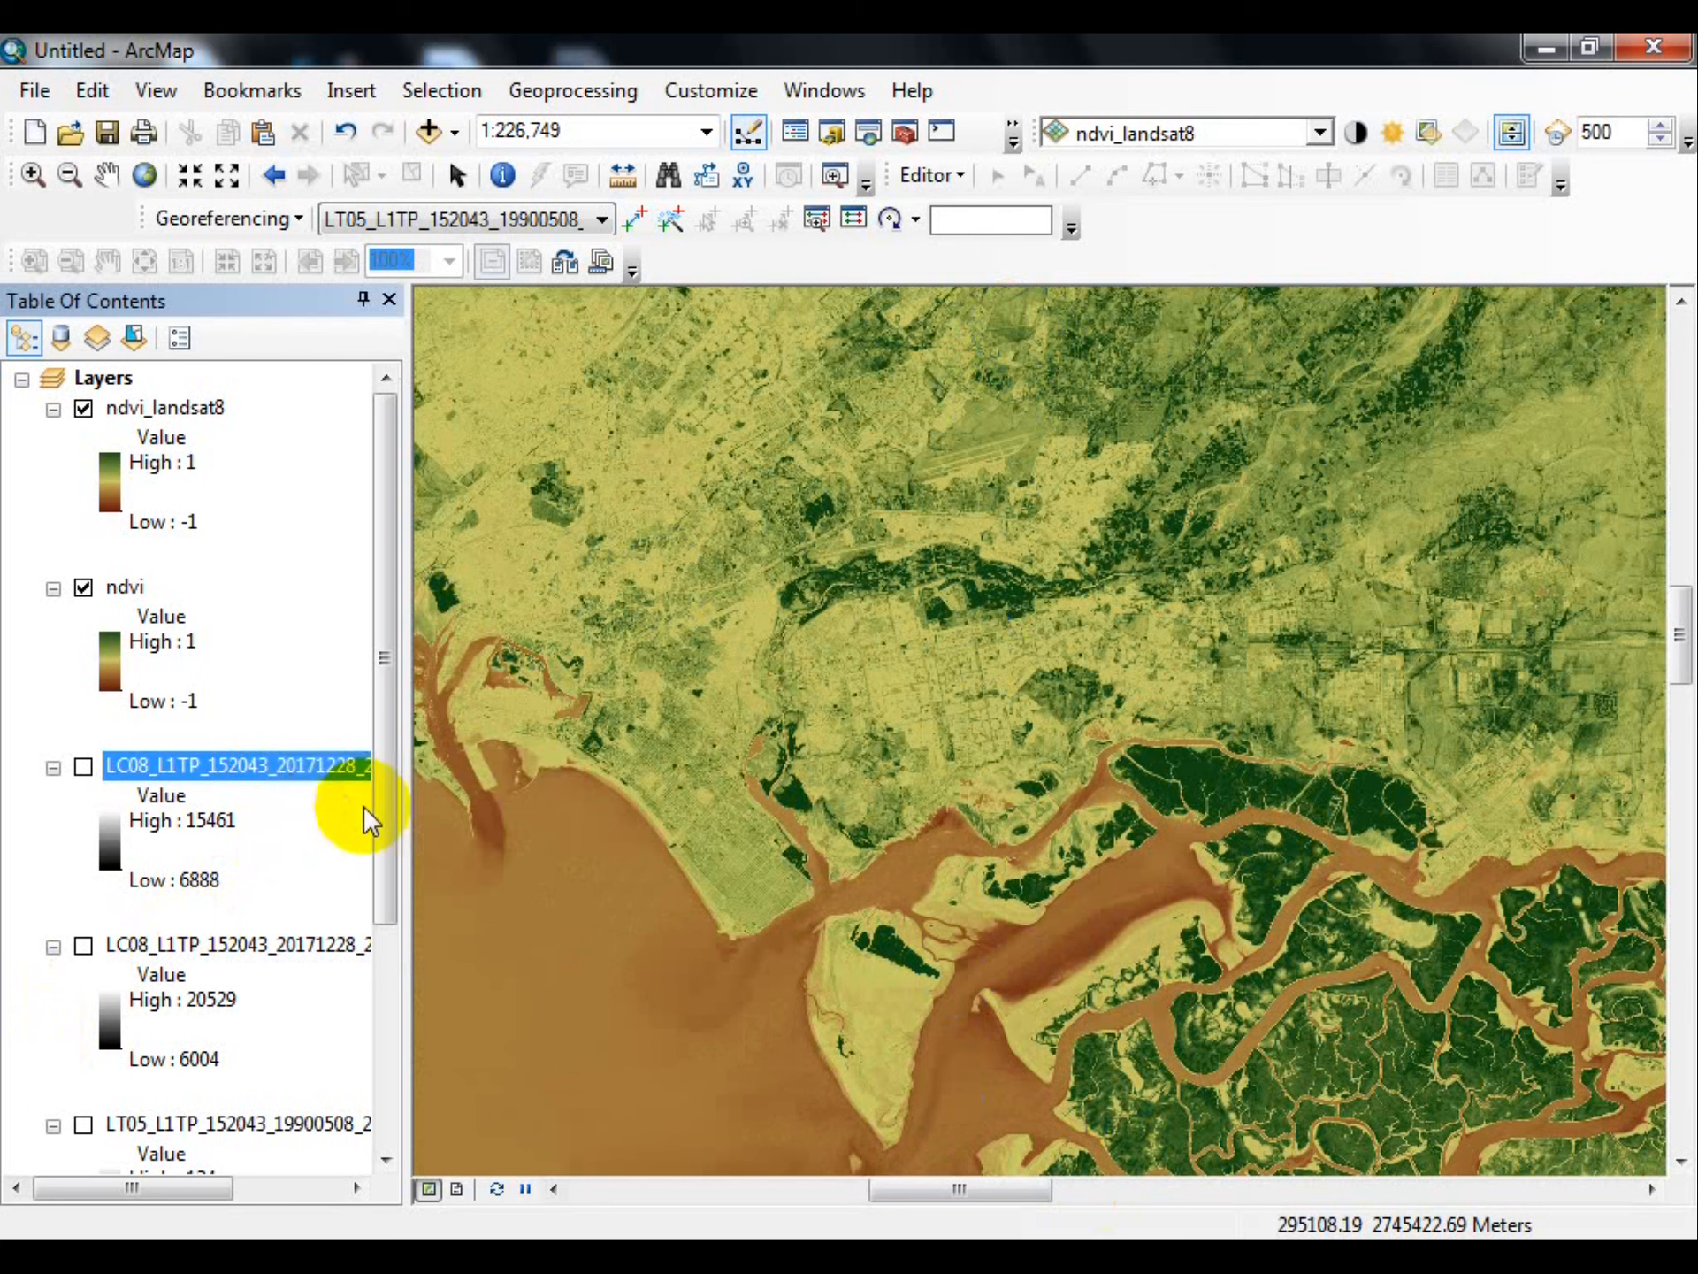
pyautogui.moveTo(395, 785); pyautogui.dragTo(391, 995)
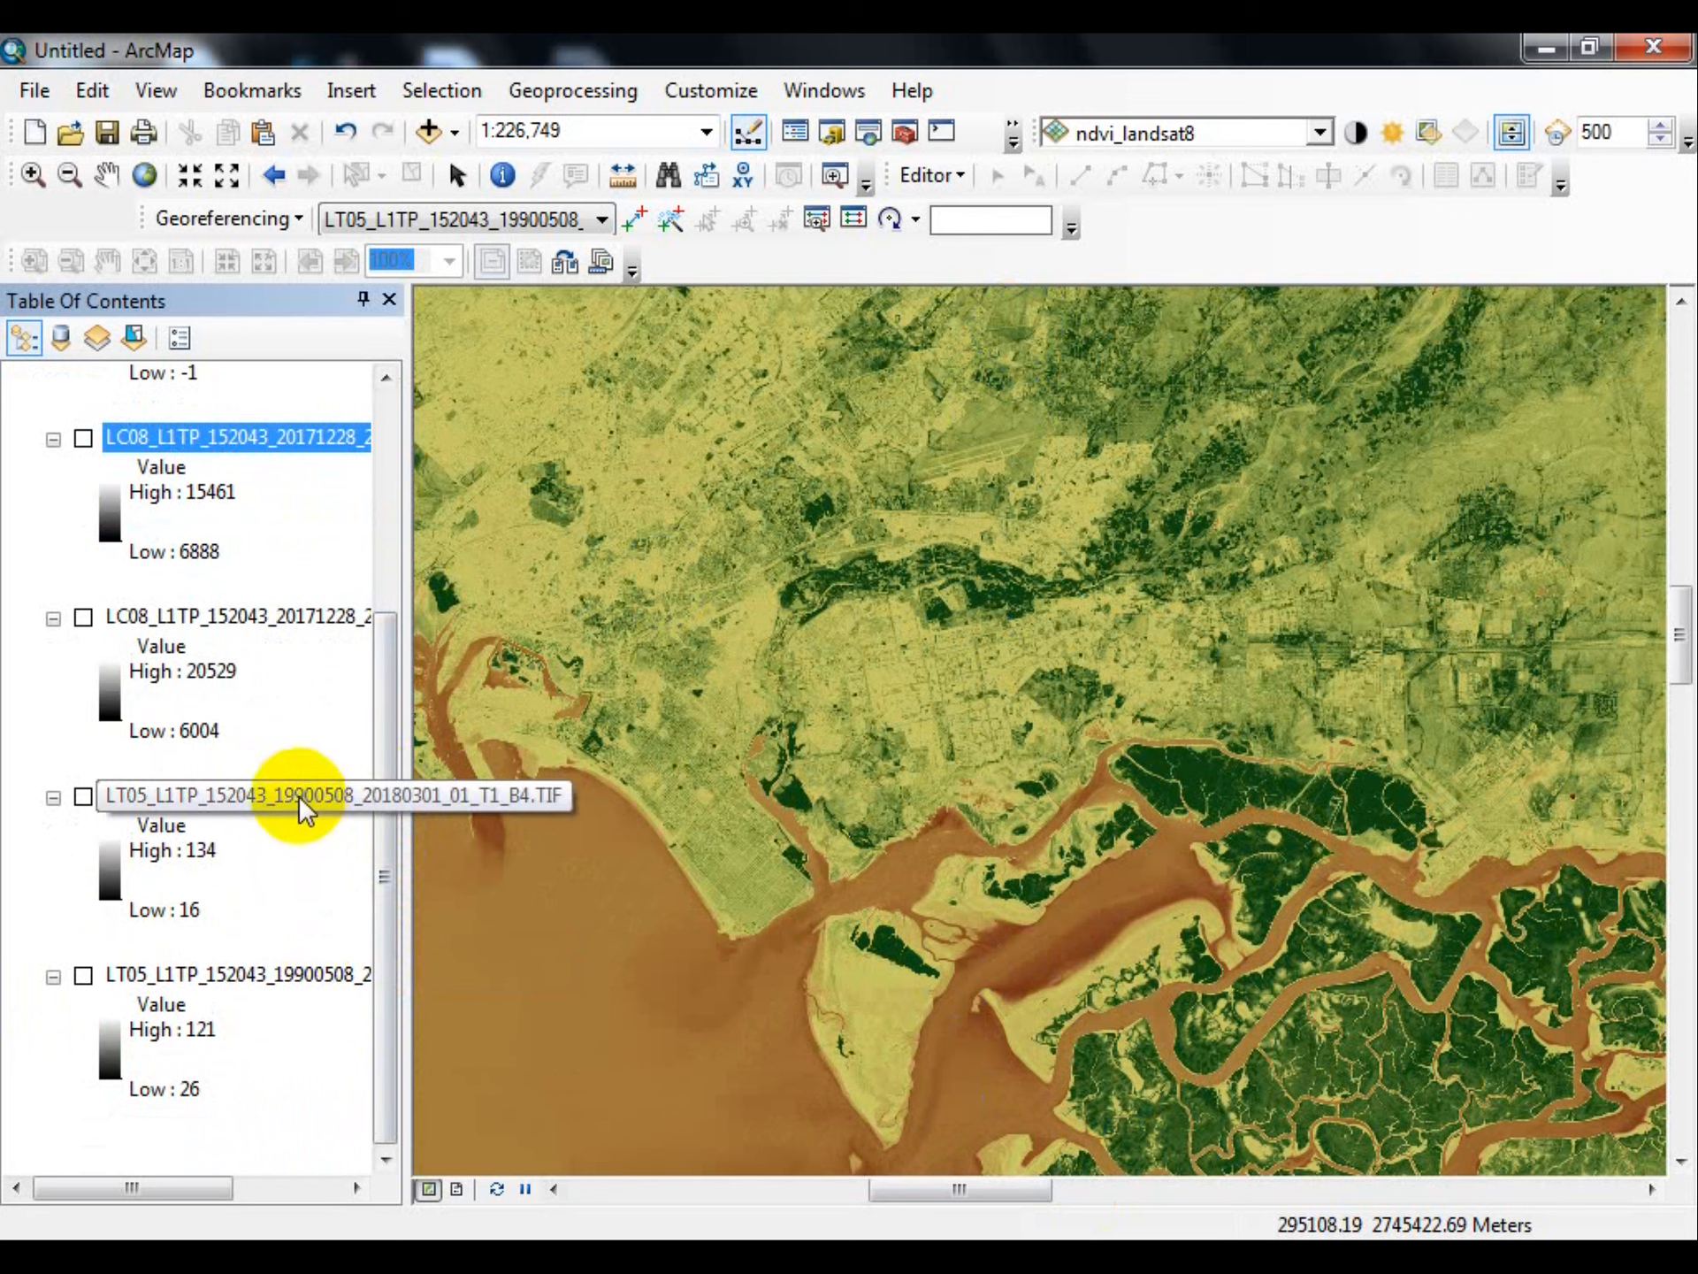
pyautogui.click(1179, 135)
pyautogui.click(1180, 131)
pyautogui.moveTo(1195, 493); pyautogui.dragTo(1622, 530)
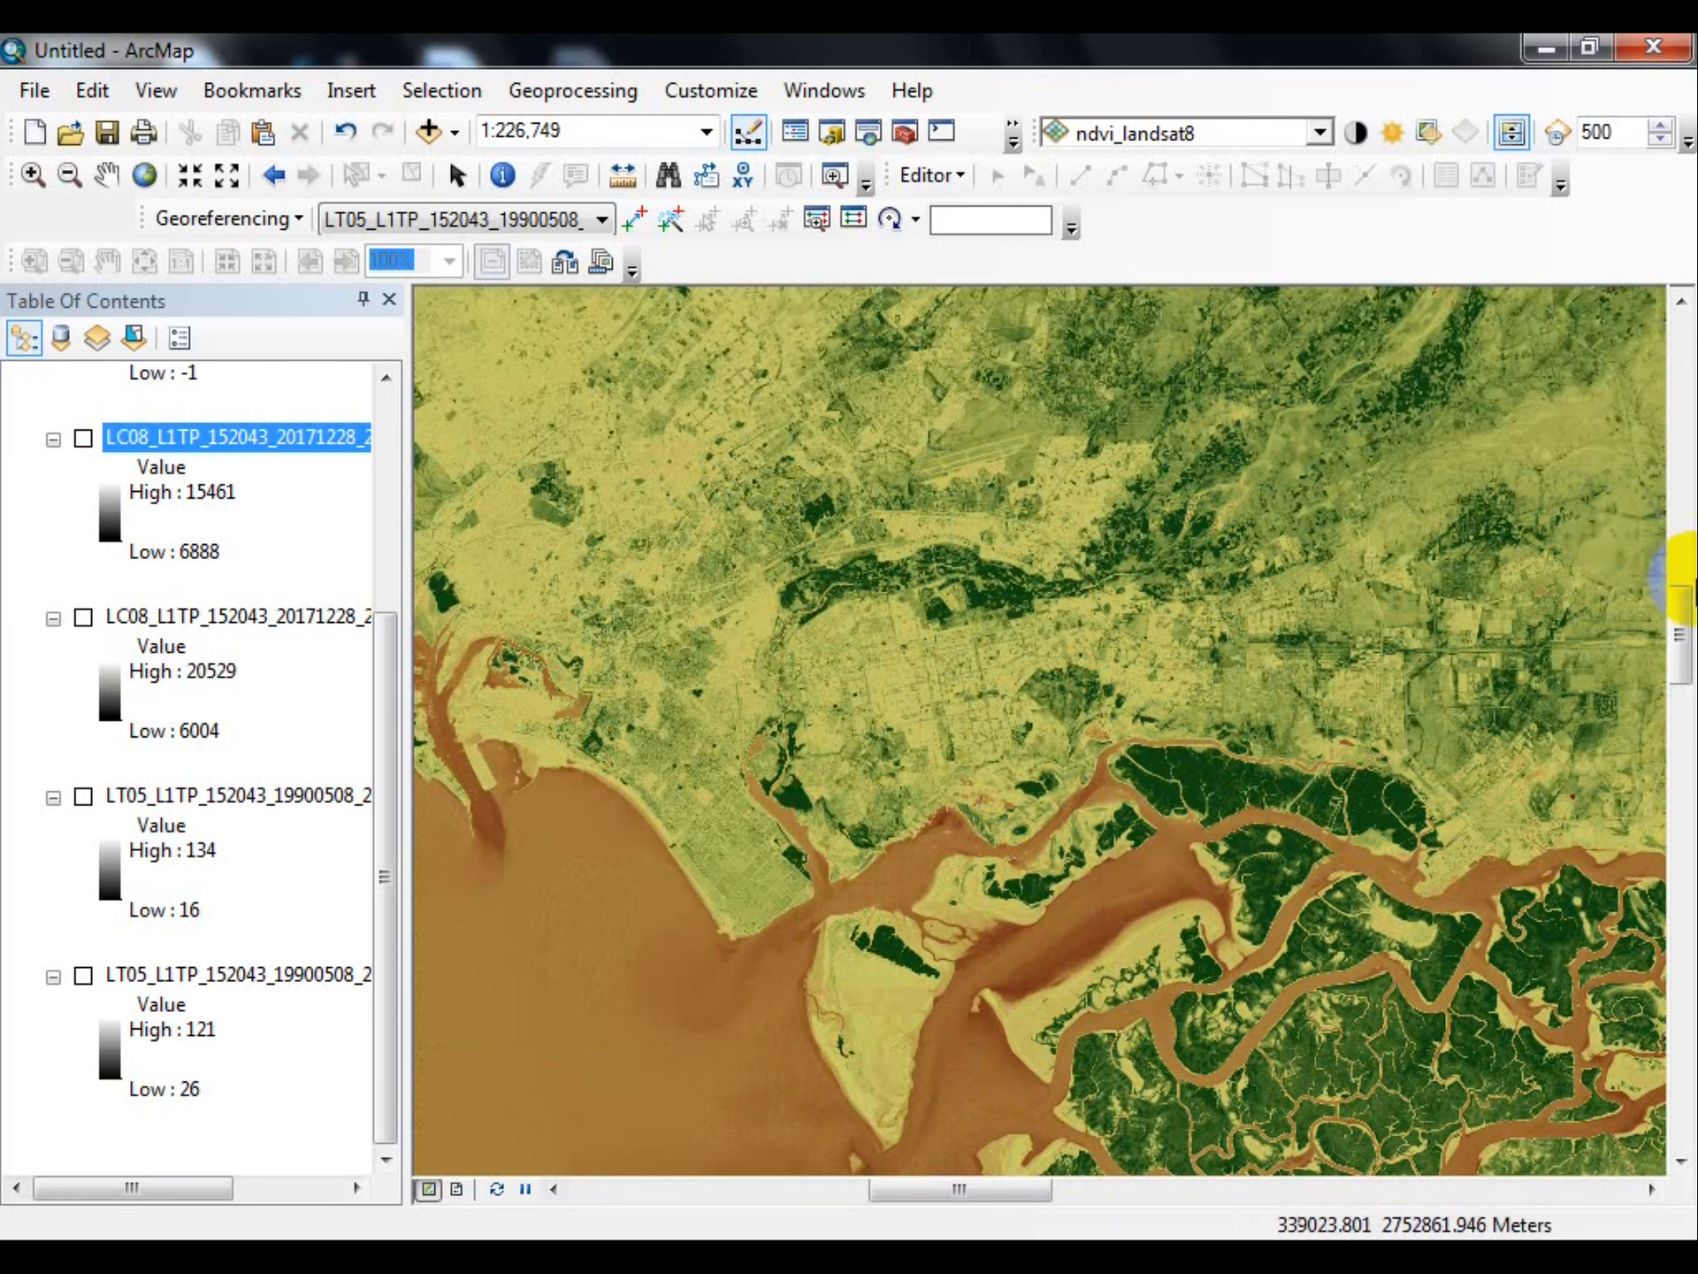
pyautogui.moveTo(1680, 633)
pyautogui.mouseDown()
pyautogui.moveTo(1685, 562)
pyautogui.moveTo(1684, 625)
pyautogui.mouseUp()
pyautogui.moveTo(968, 1258)
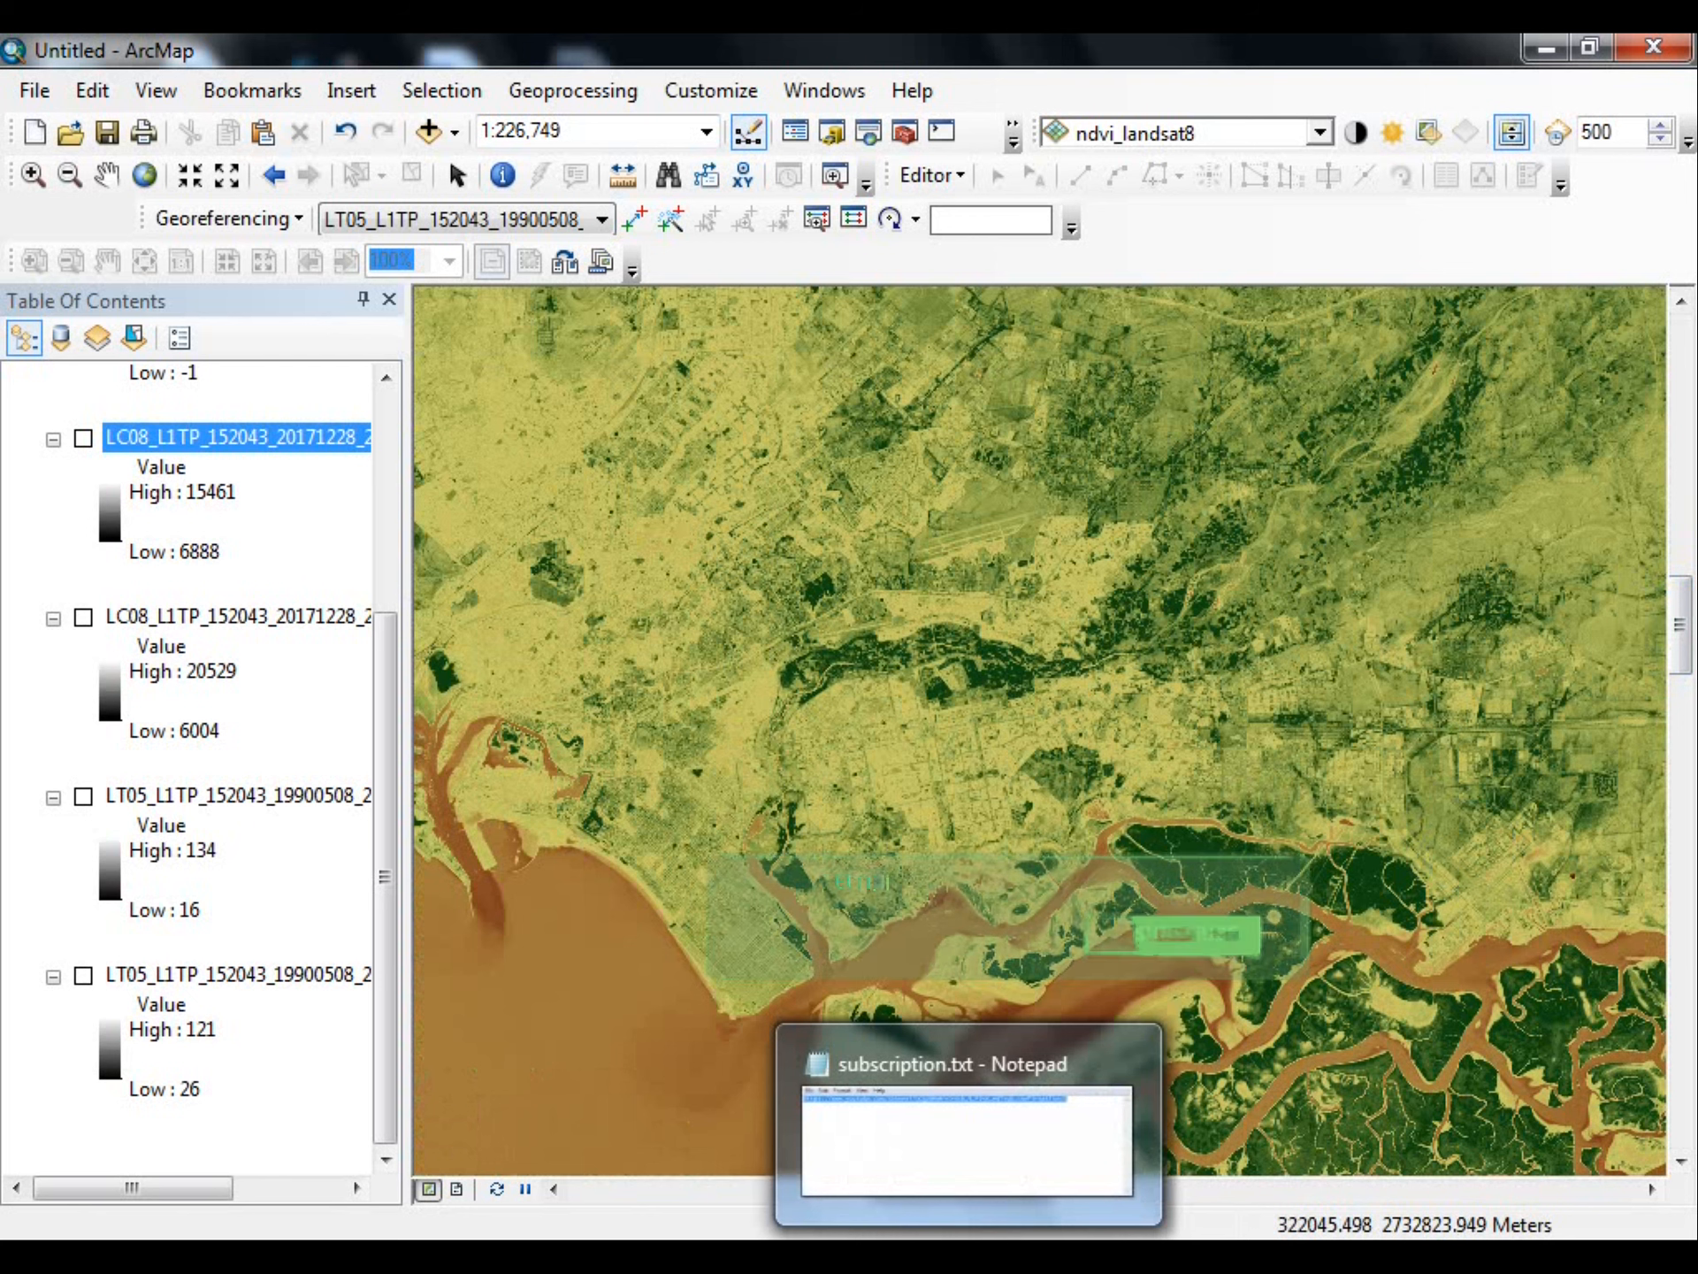